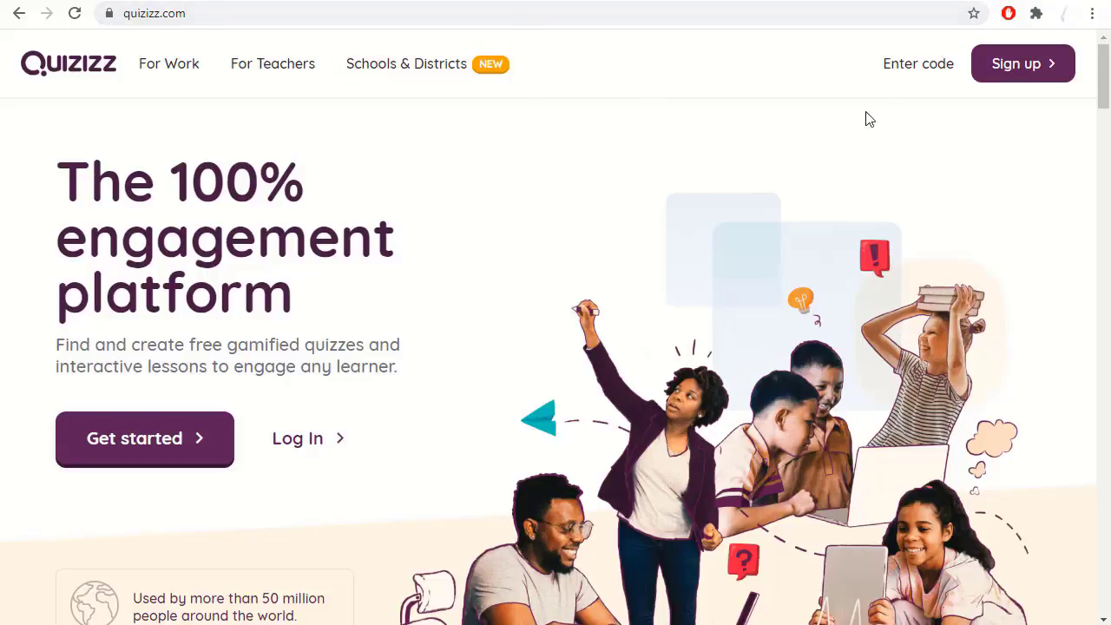
Start signing up for a Quizizz account with Google, choosing the electindo.com account with the pink H avatar.
click(1014, 77)
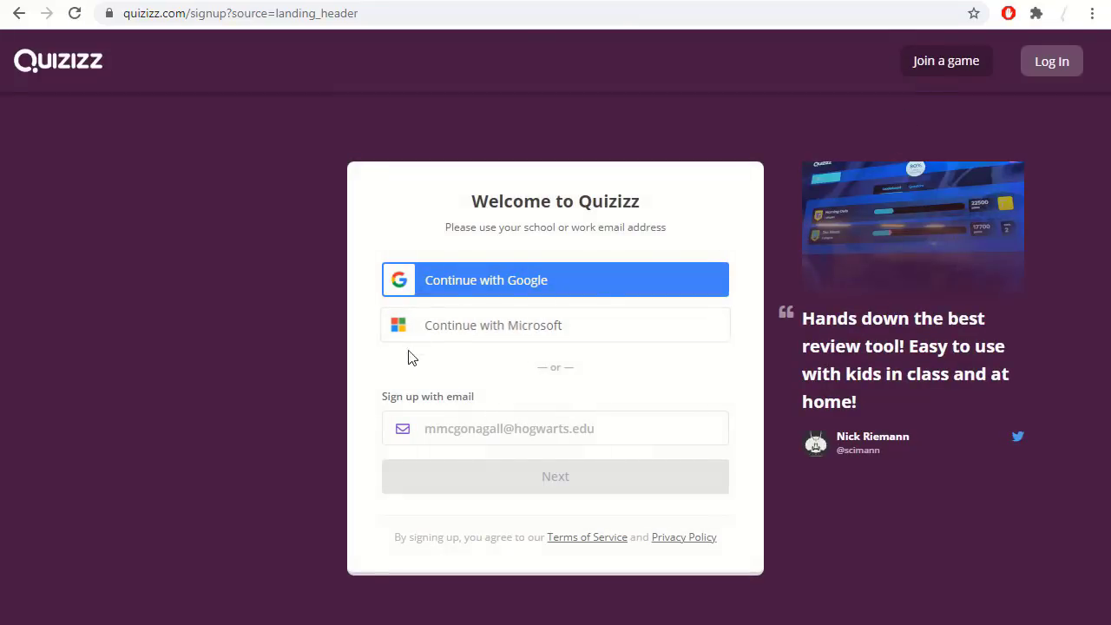
click(466, 433)
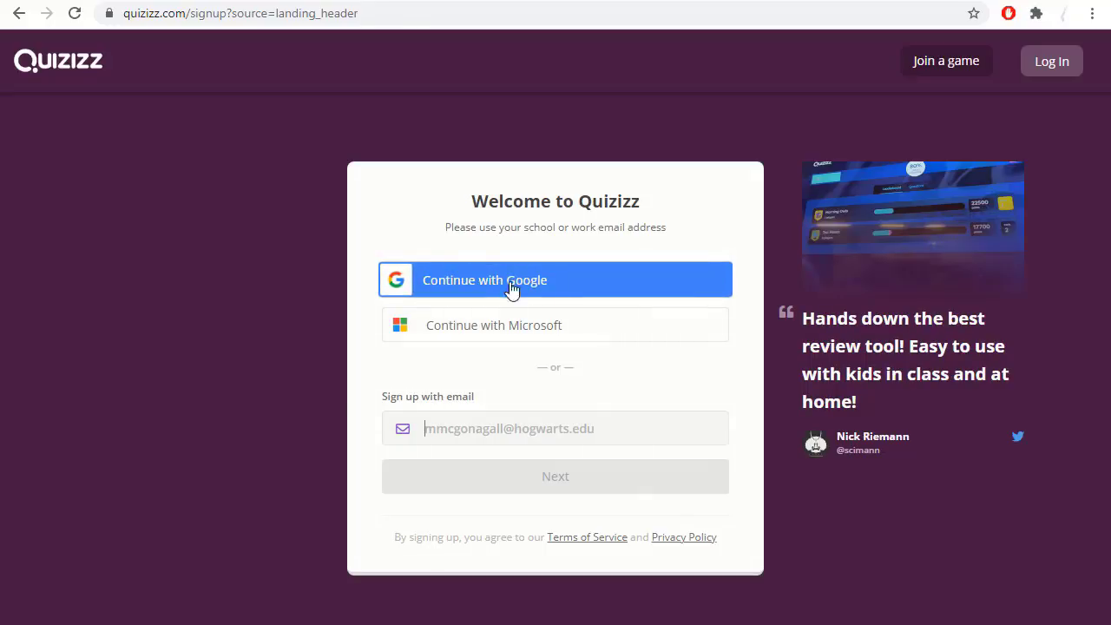
click(562, 281)
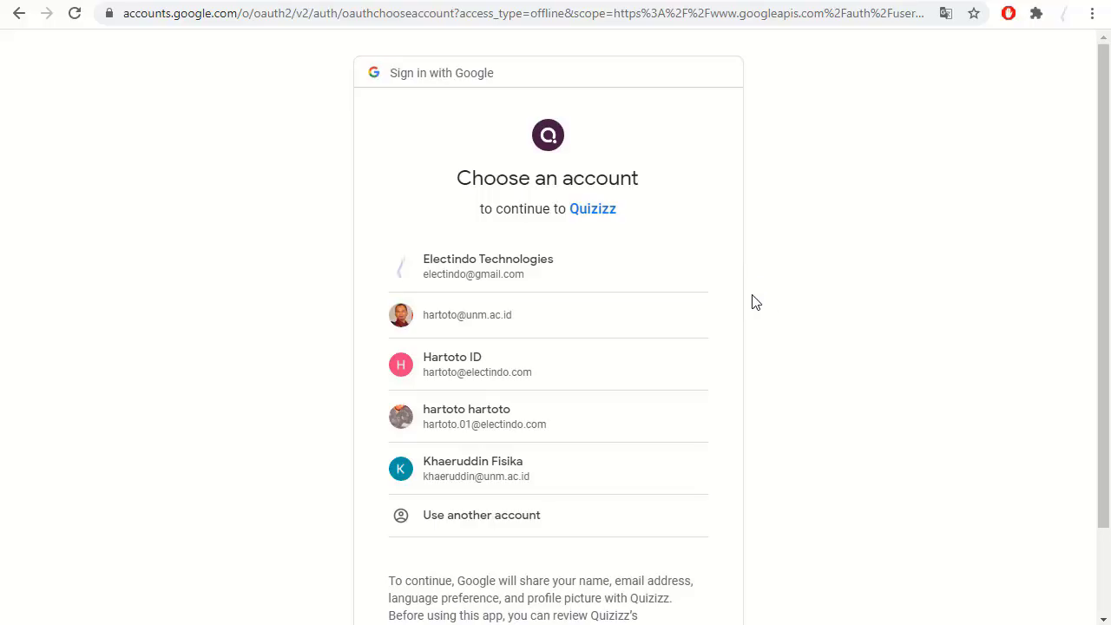
click(549, 372)
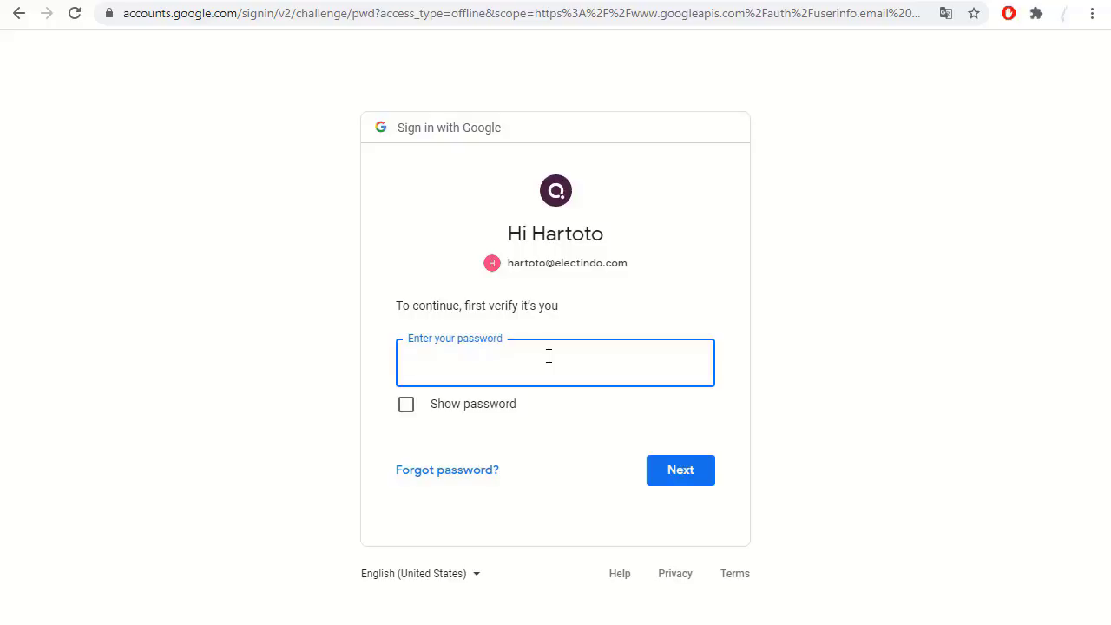
Enter the Google account password and submit it to complete the sign-in.
text(****)
key(BackSpace)
key(BackSpace)
key(BackSpace)
key(BackSpace)
text(******************)
key(Return)
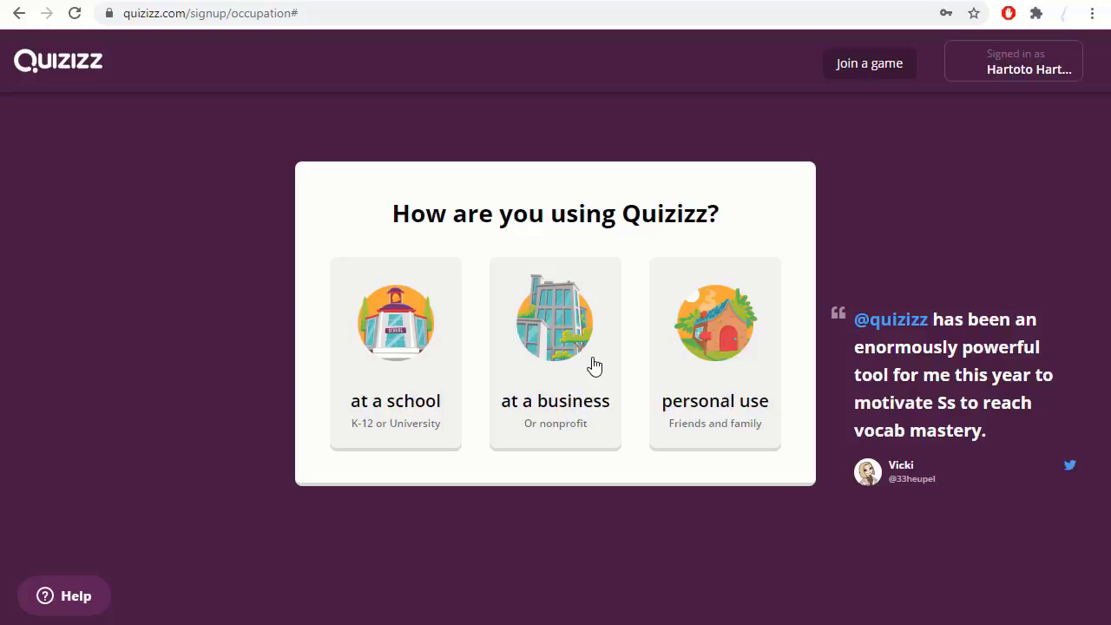
Set the account usage to "at a school" and the role to Teacher.
click(390, 338)
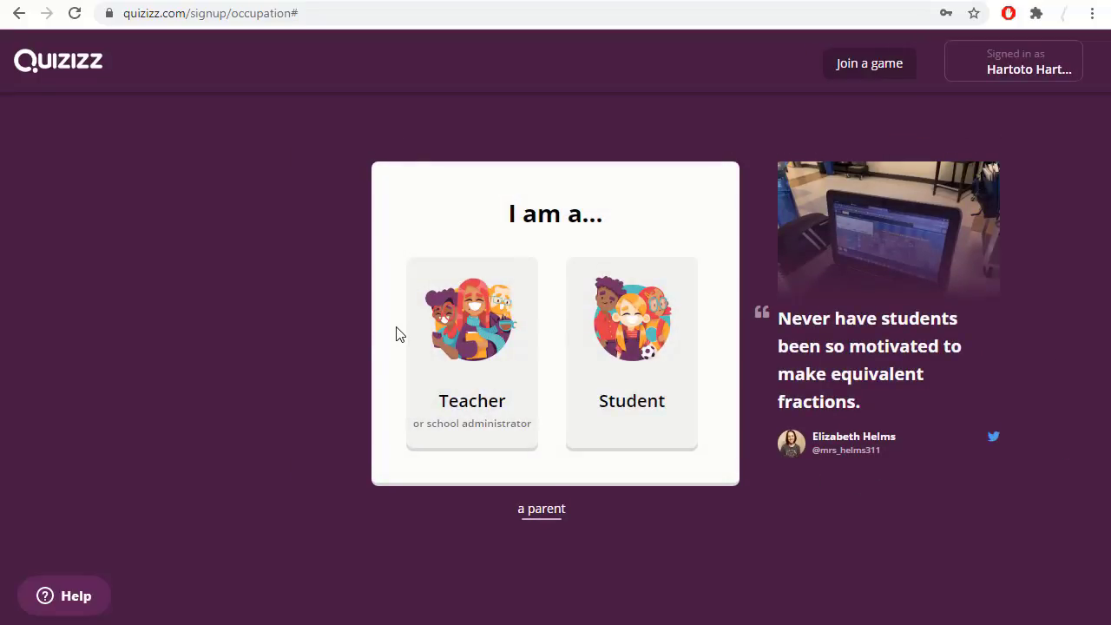
click(469, 343)
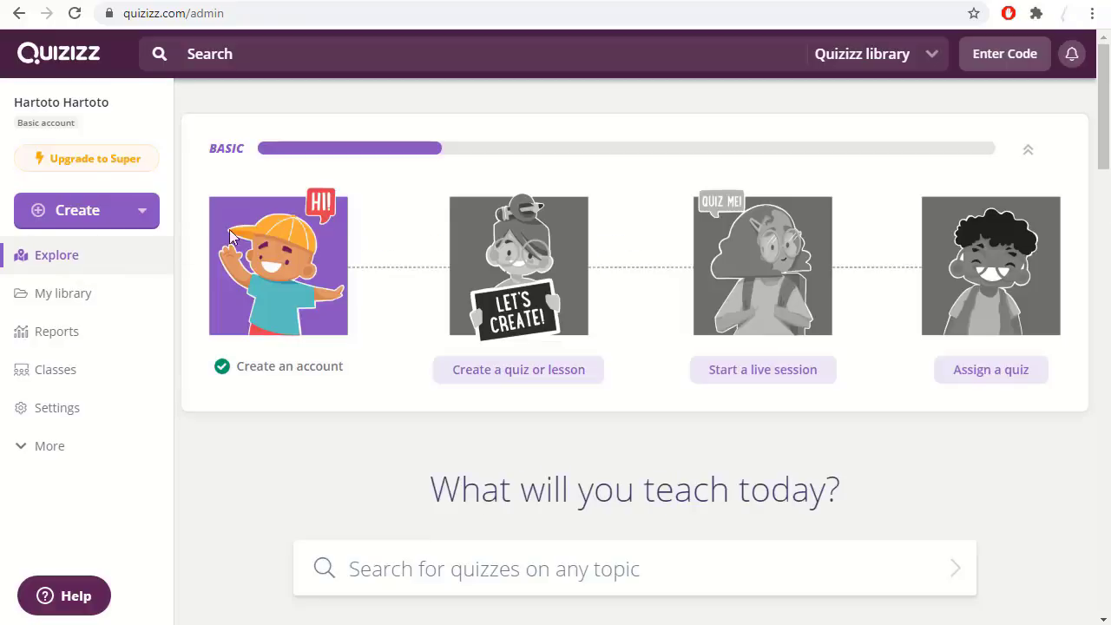
Look through the getting-started tasks and the suggested quizzes and lessons by subject on the Explore page.
scroll(434, 438, down, 2)
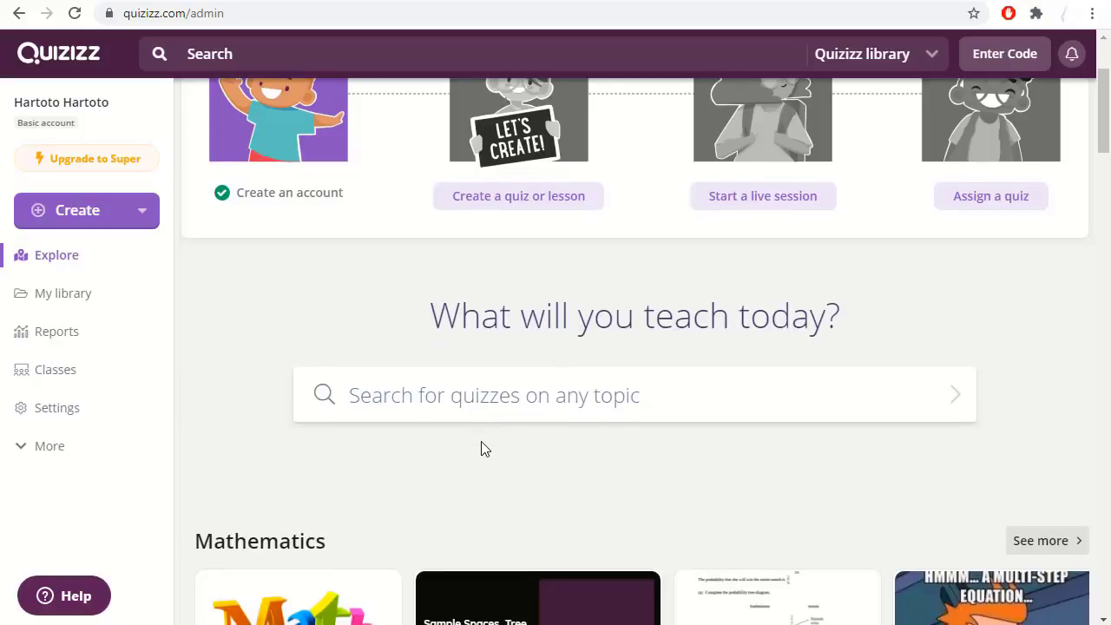
scroll(485, 449, down, 2)
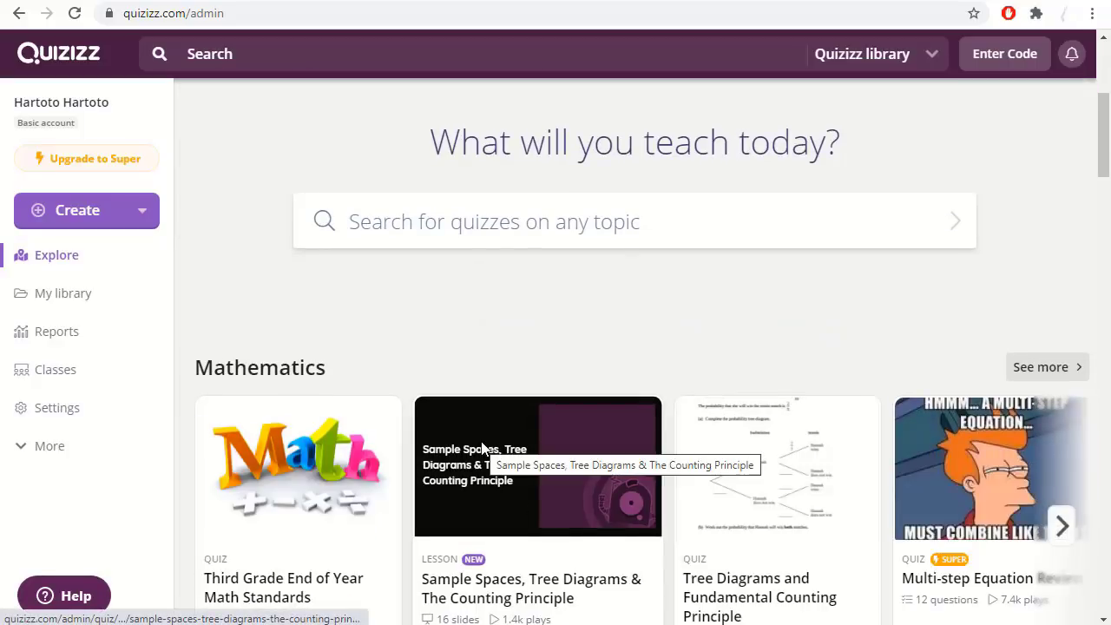
scroll(484, 448, down, 2)
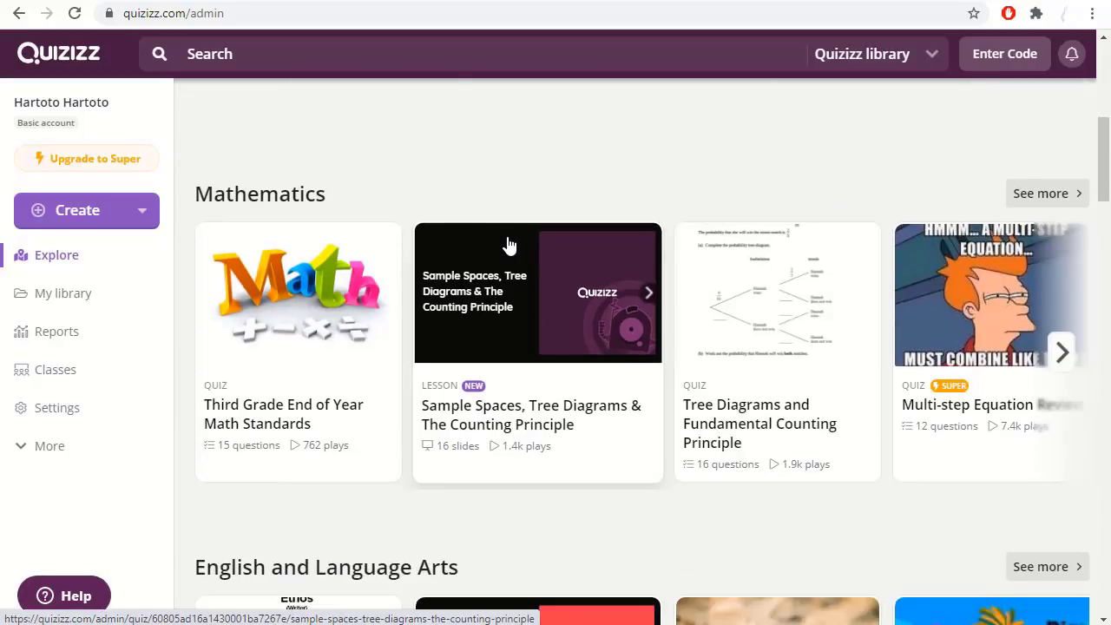
scroll(700, 324, down, 2)
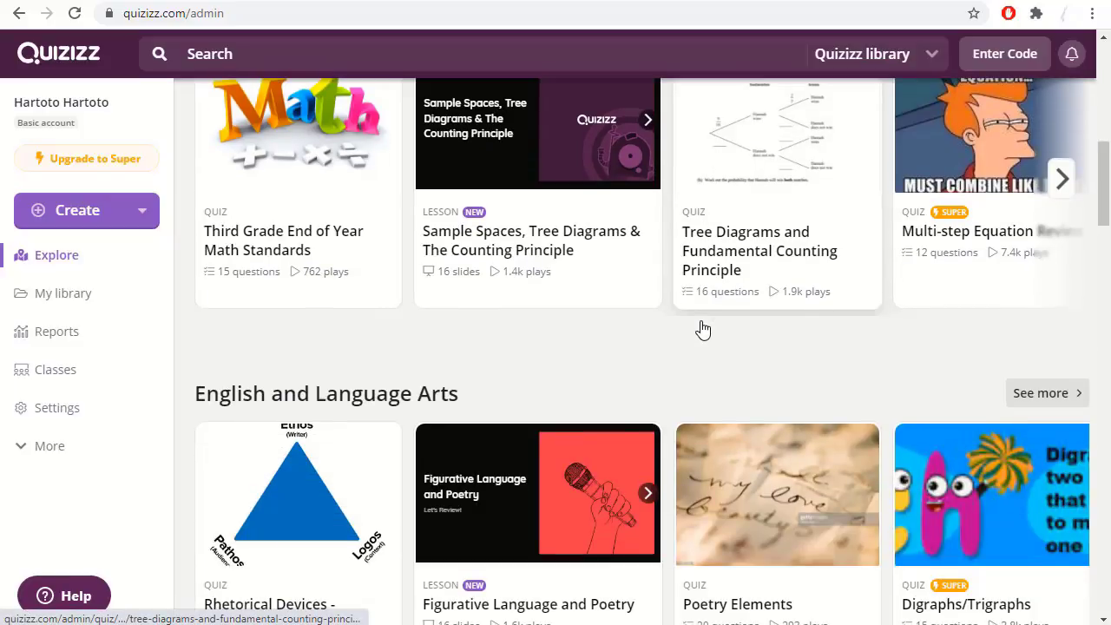
scroll(703, 330, down, 3)
scroll(703, 330, up, 3)
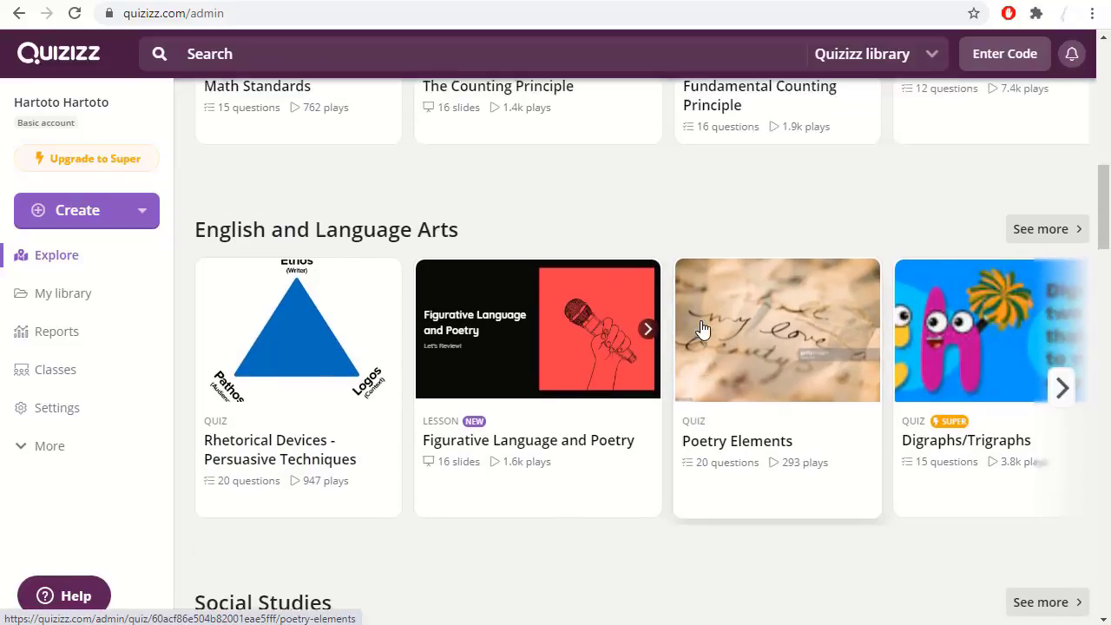
scroll(703, 330, up, 8)
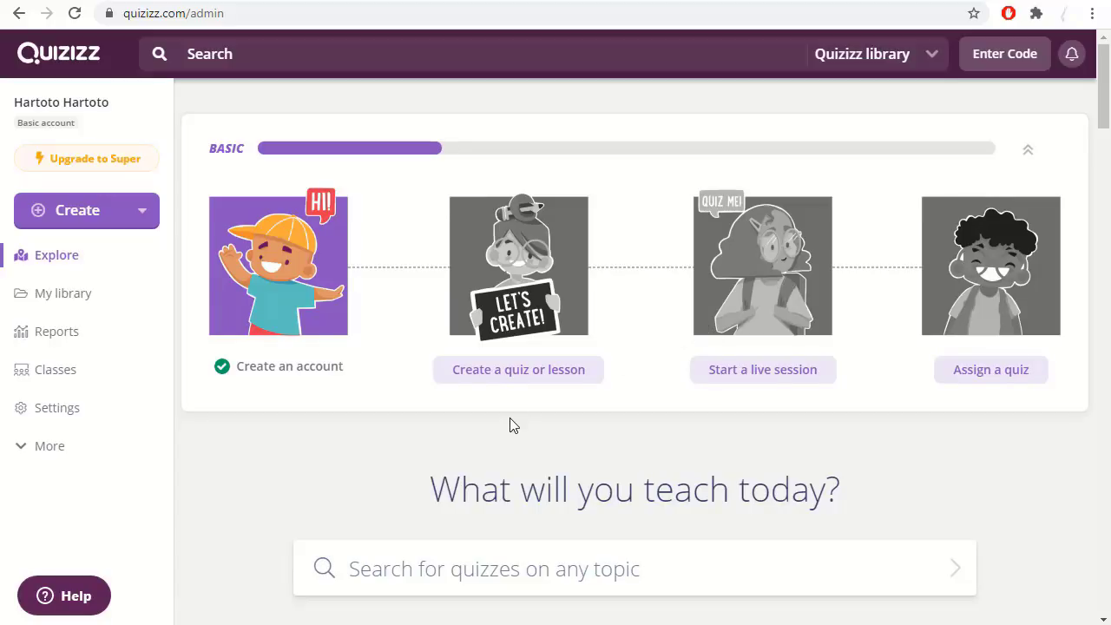
Search the Quizizz library for "wawasan nusantara".
scroll(504, 430, down, 2)
click(507, 393)
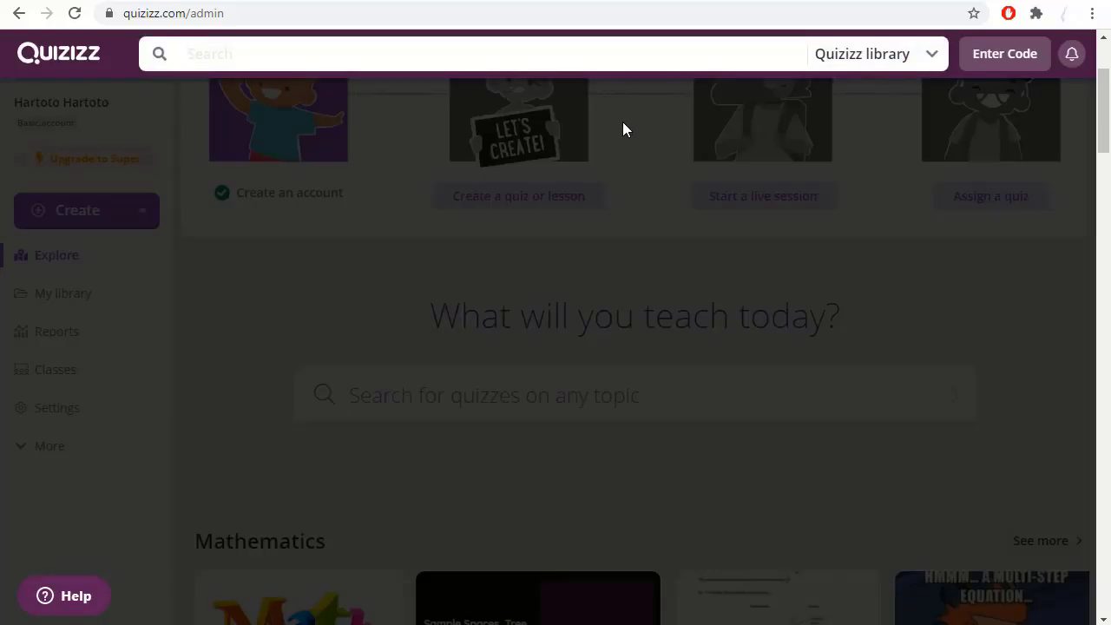
text(wawasan nusantara)
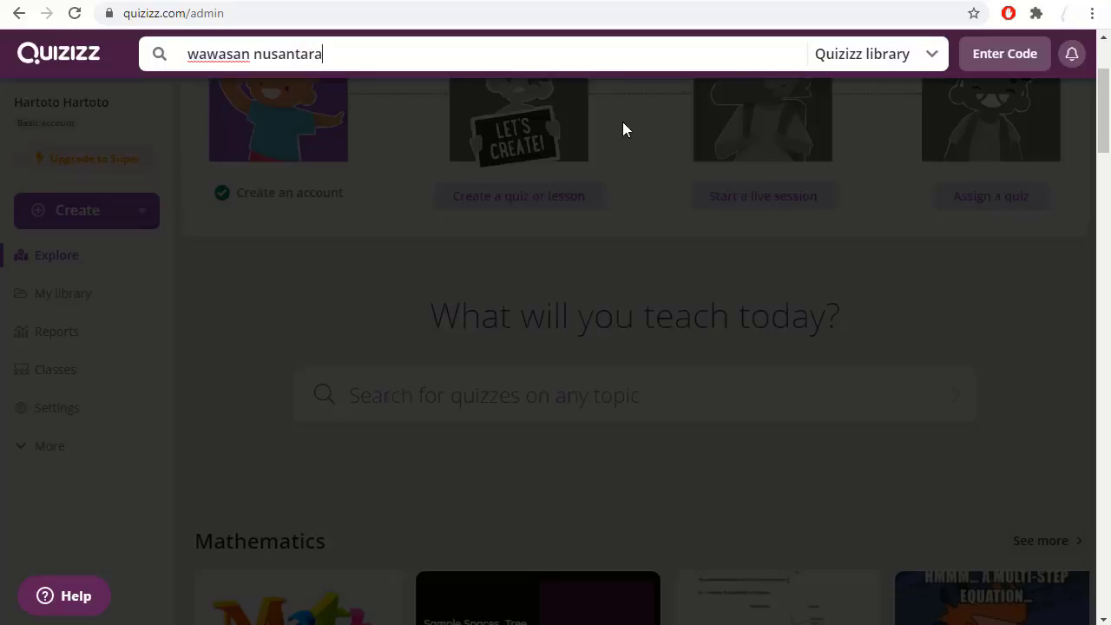
key(Return)
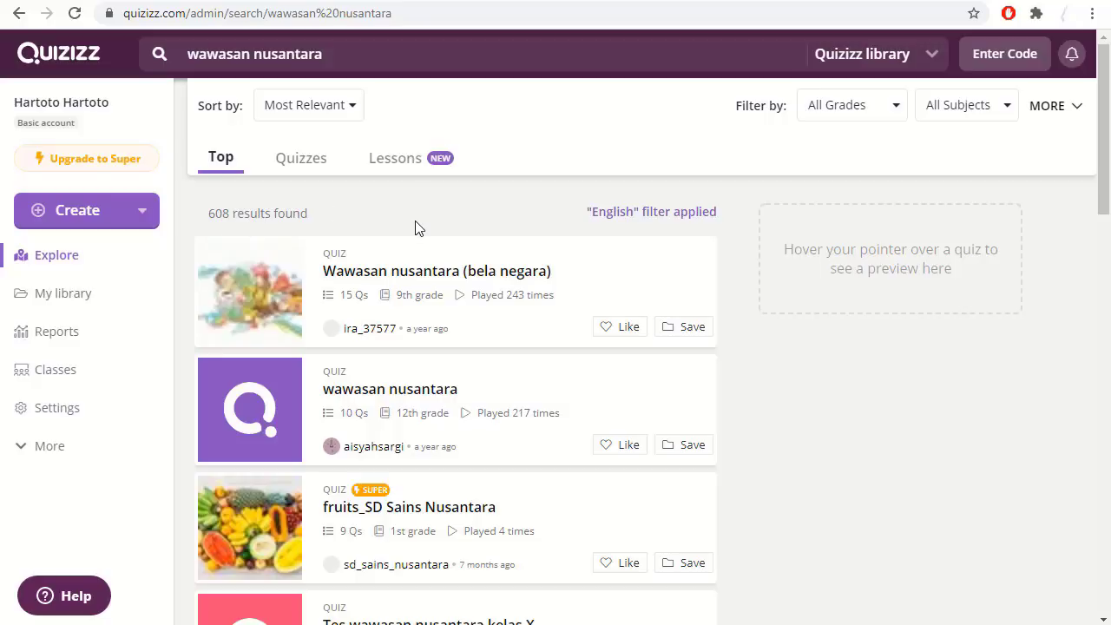
Look through the search results and compare the quizzes and lessons on the topic.
scroll(415, 228, down, 7)
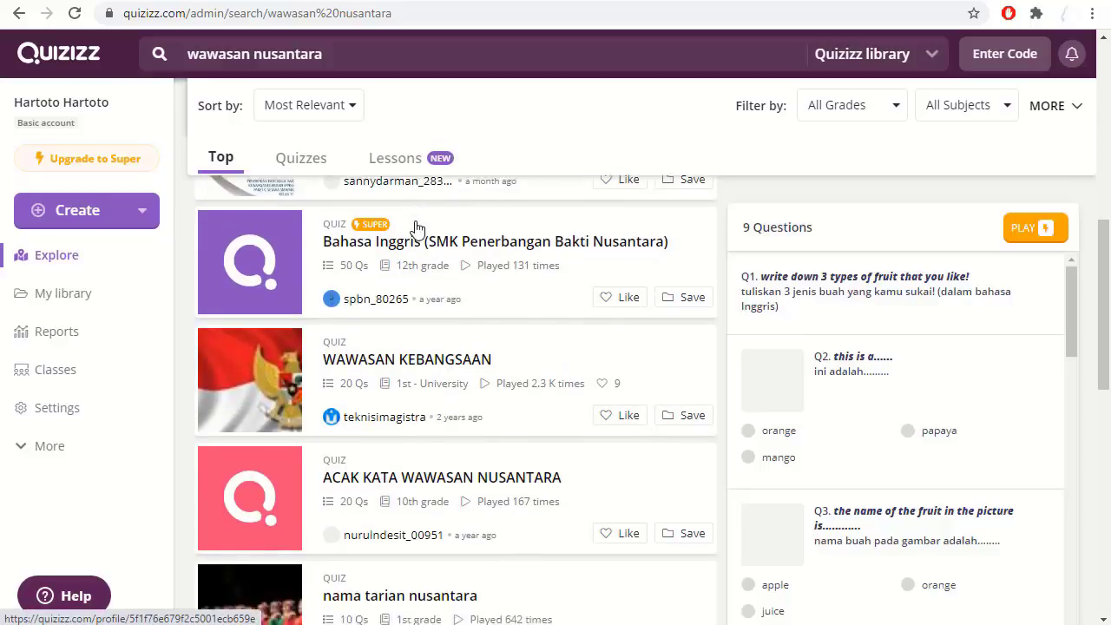
scroll(415, 230, down, 3)
scroll(410, 231, down, 2)
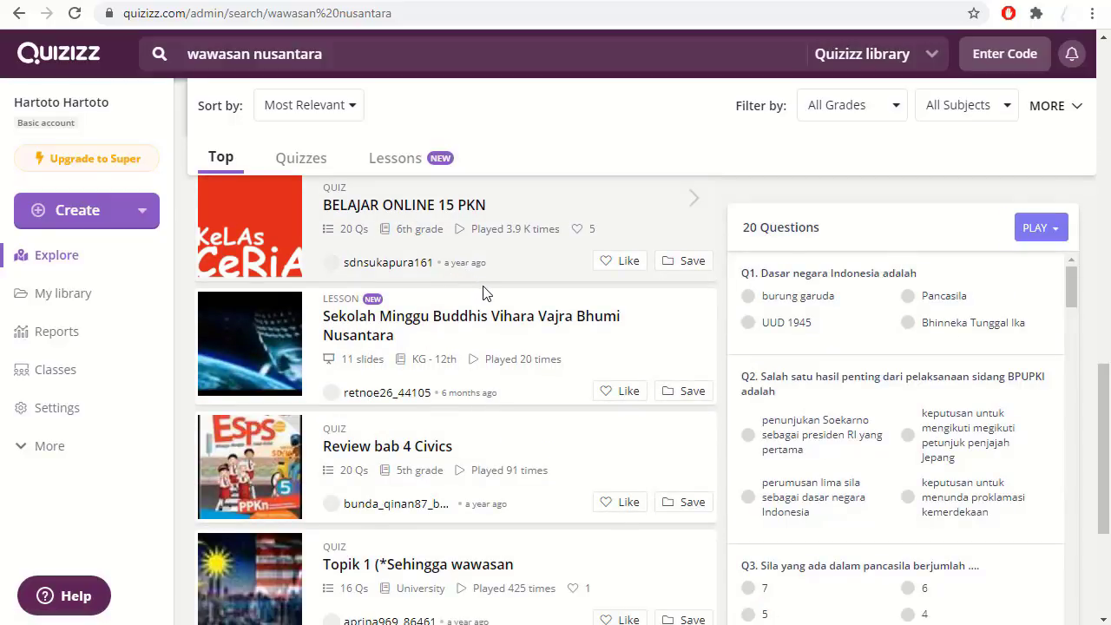
scroll(486, 293, up, 9)
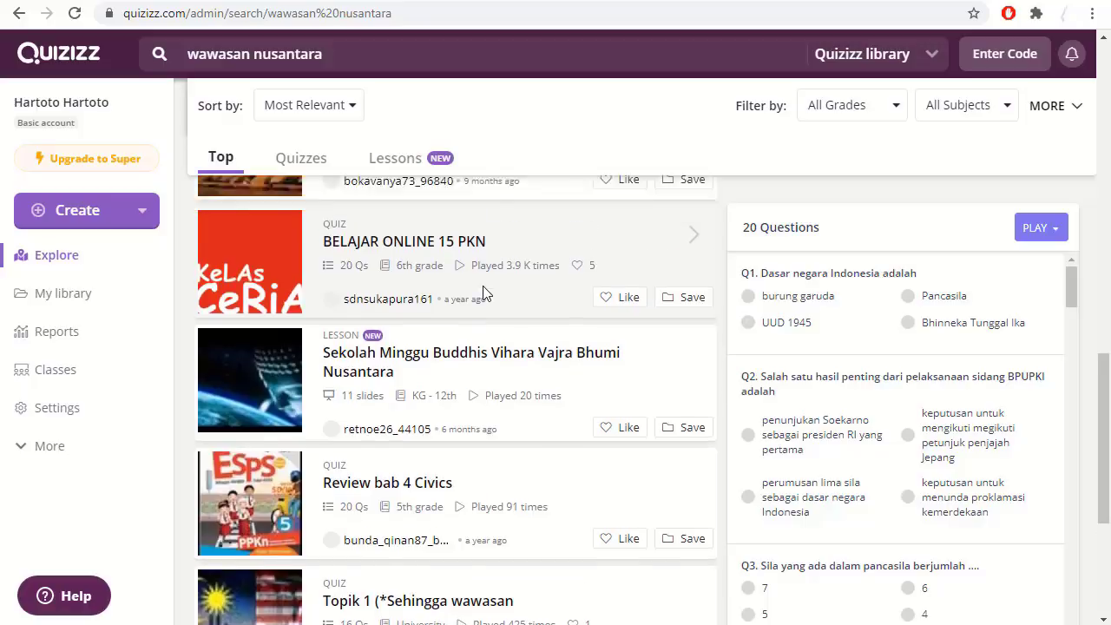
scroll(486, 293, down, 2)
scroll(485, 292, down, 11)
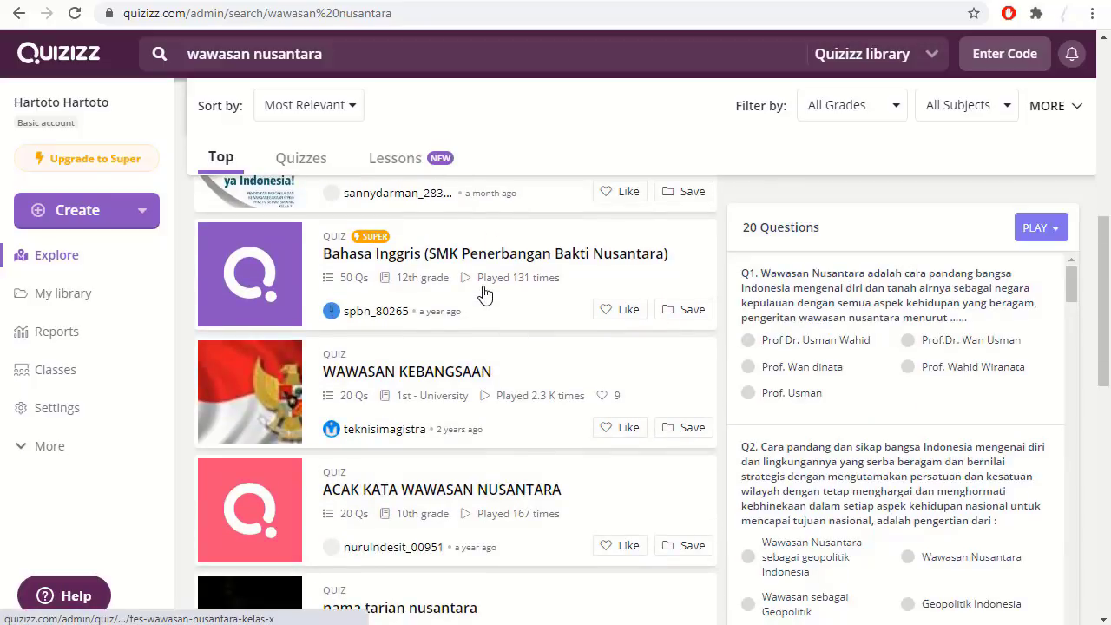
scroll(490, 308, up, 1)
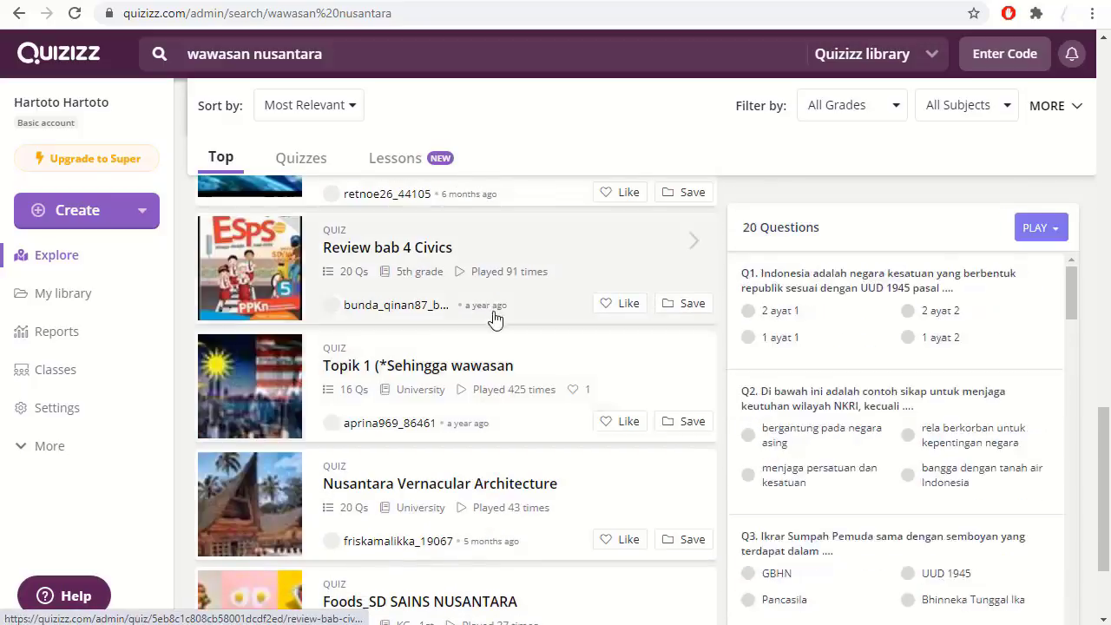
scroll(495, 335, down, 2)
scroll(504, 344, up, 5)
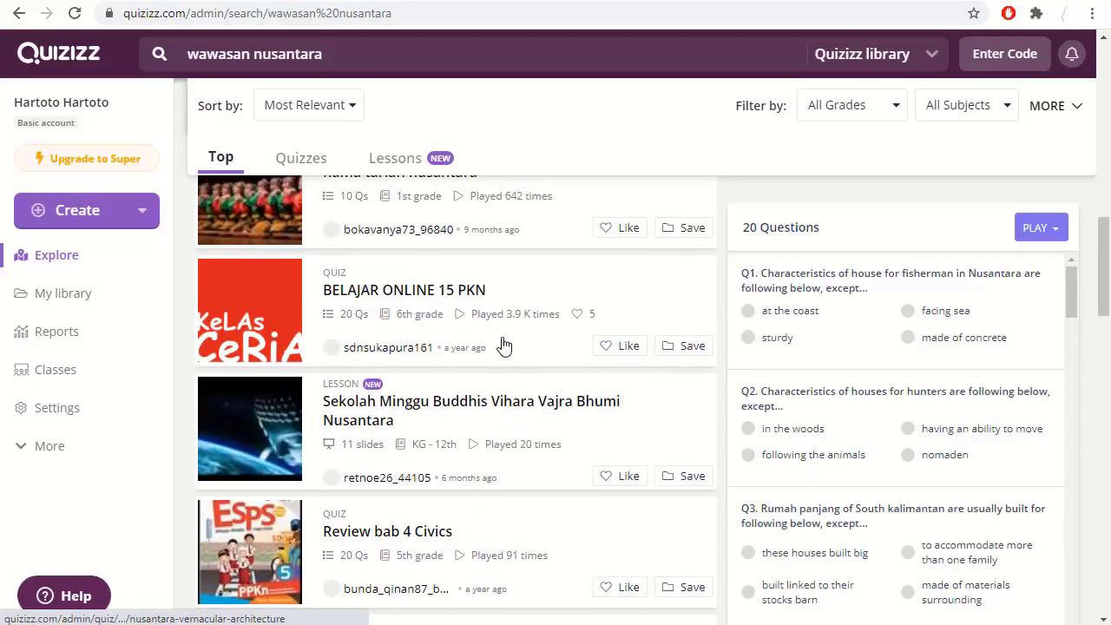
scroll(504, 345, up, 2)
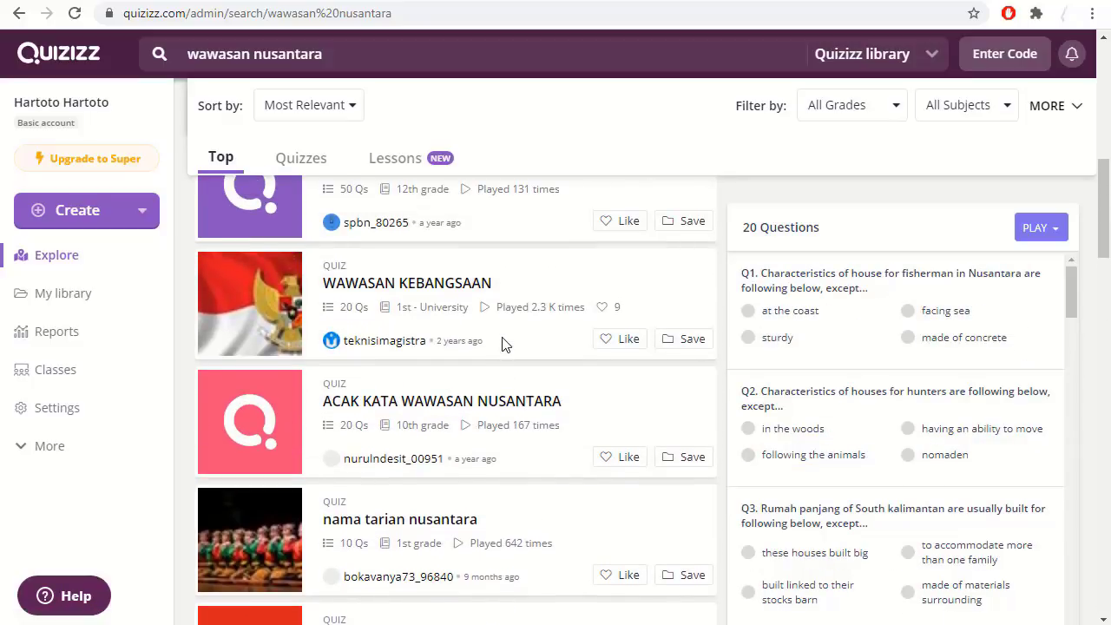
scroll(504, 345, up, 5)
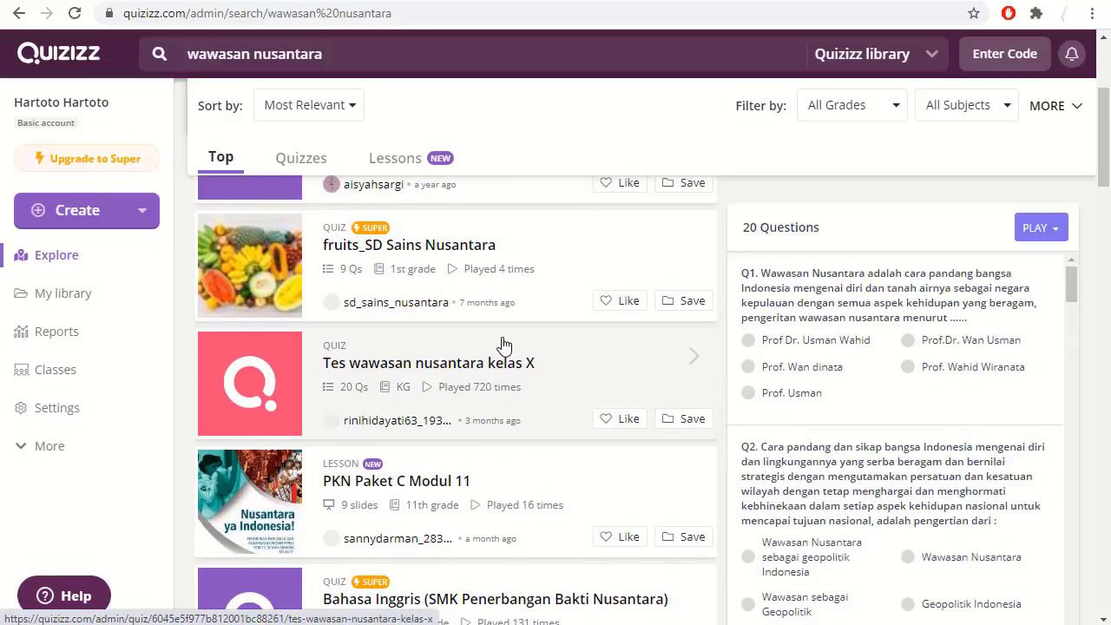
scroll(504, 345, up, 2)
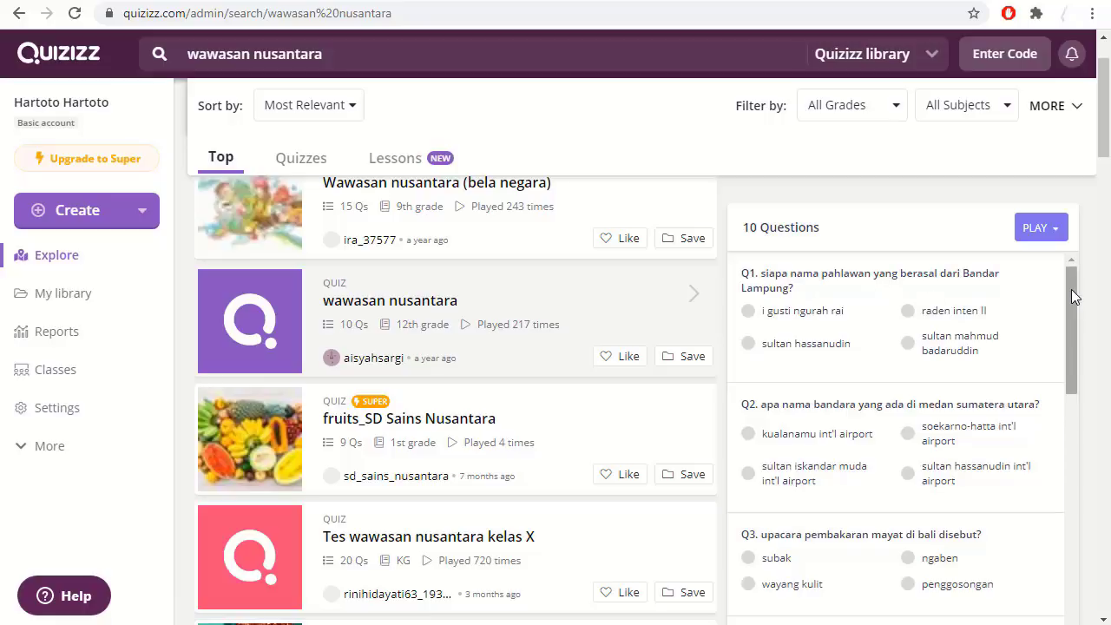
Preview the questions of the quizzes "wawasan nusantara" and "Wawasan nusantara (bela negara)".
drag(1071, 289, 1069, 534)
scroll(1061, 464, down, 1)
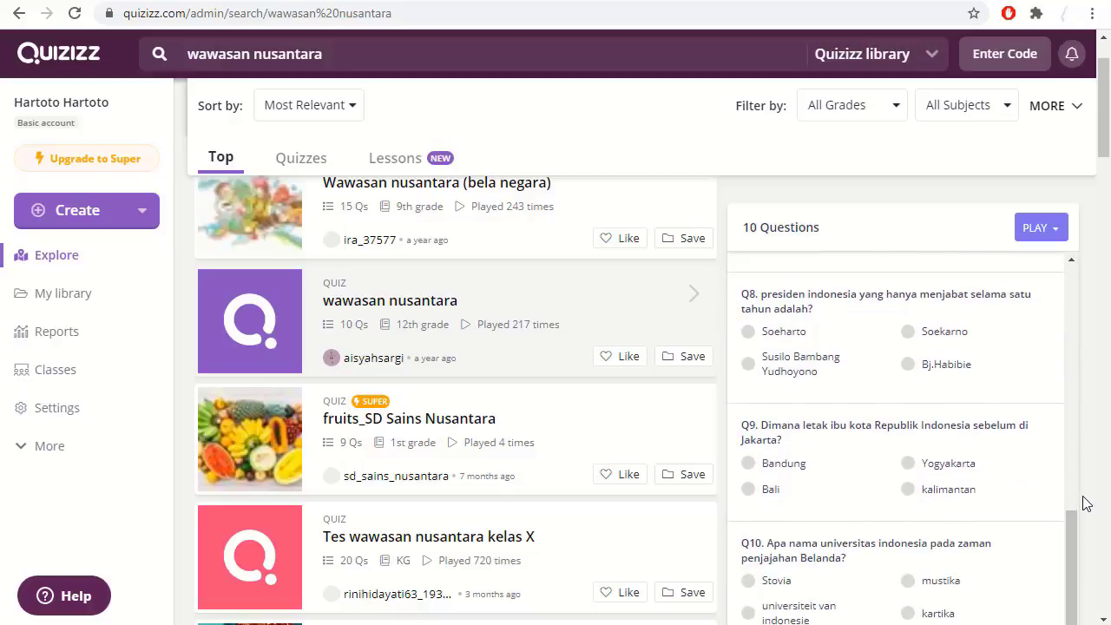
click(549, 186)
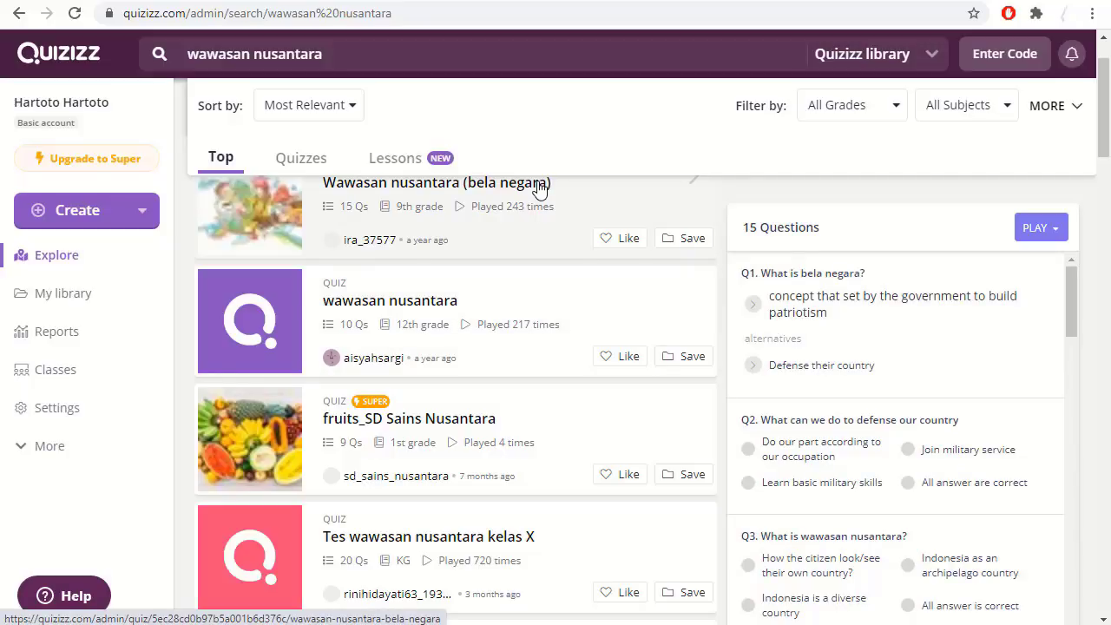
scroll(976, 321, down, 3)
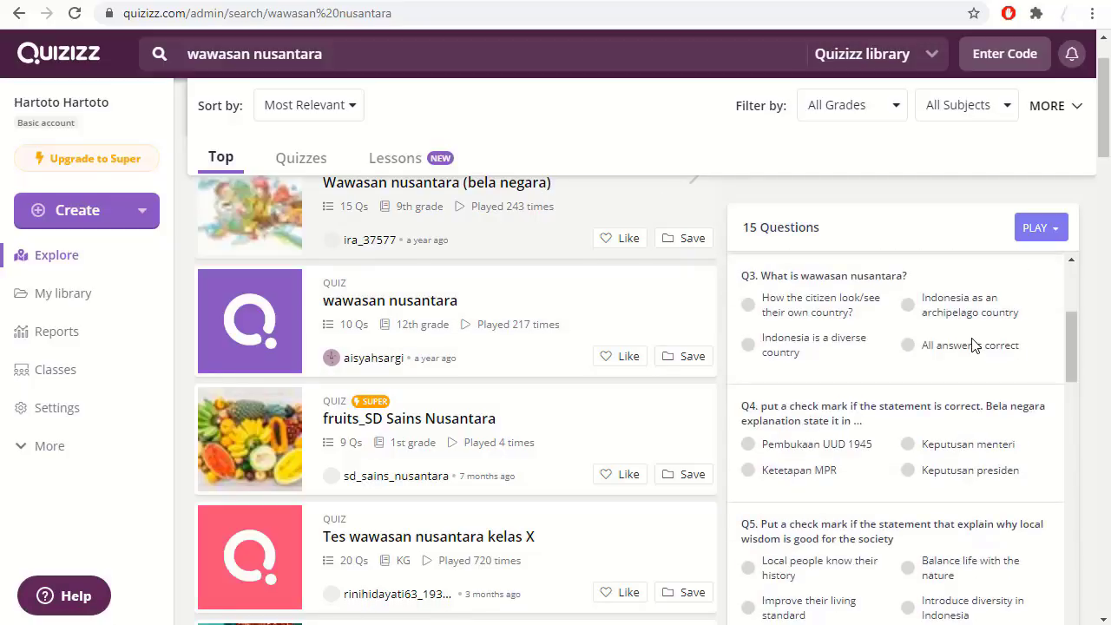
Open the 12th grade quiz "wawasan nusantara" from the search results.
click(460, 312)
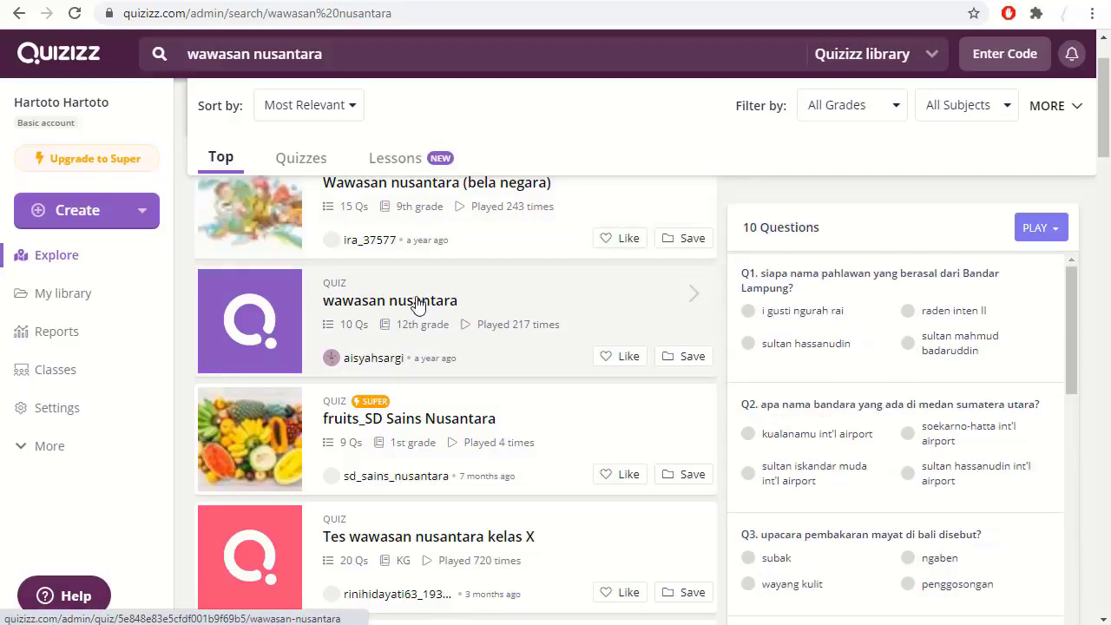
click(693, 294)
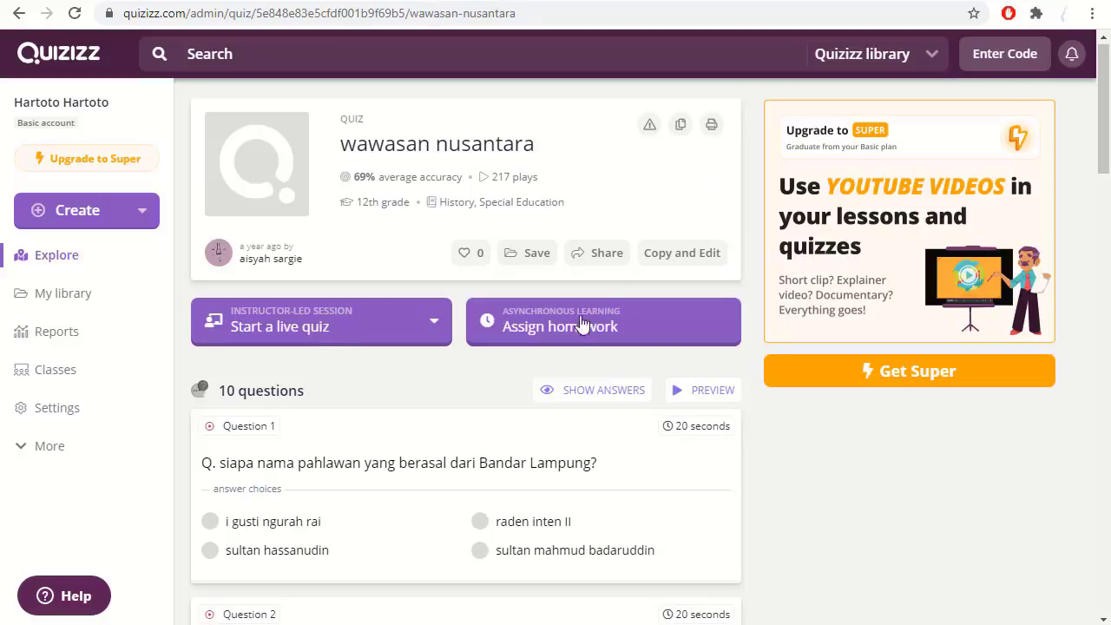
Examine the questions and answer choices on the quiz's detail page, along with its live quiz and homework options.
click(254, 337)
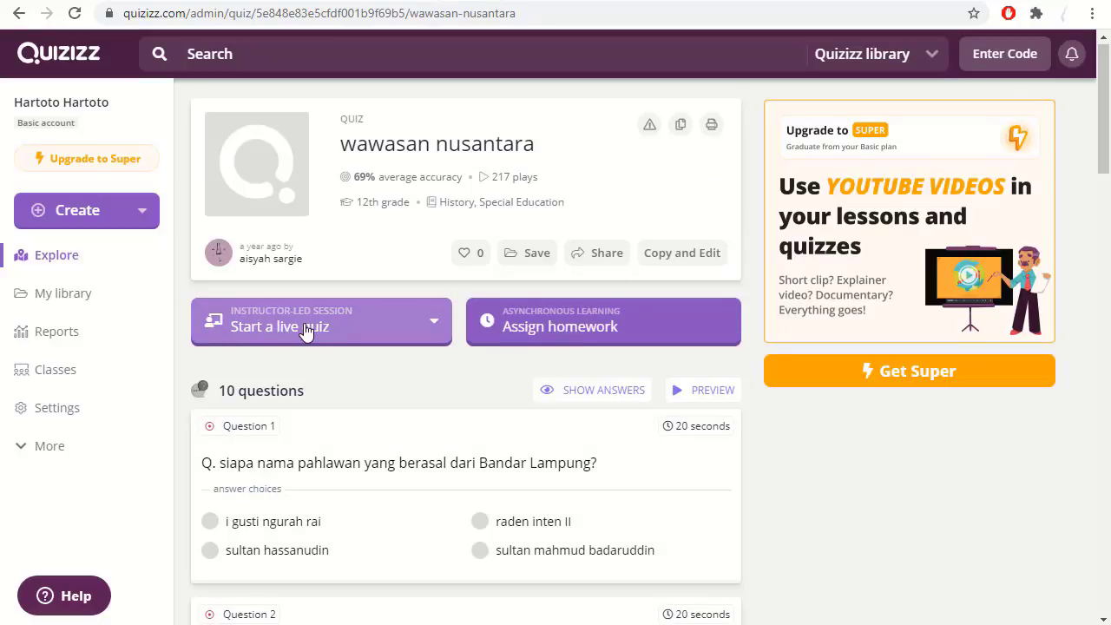
scroll(354, 473, down, 2)
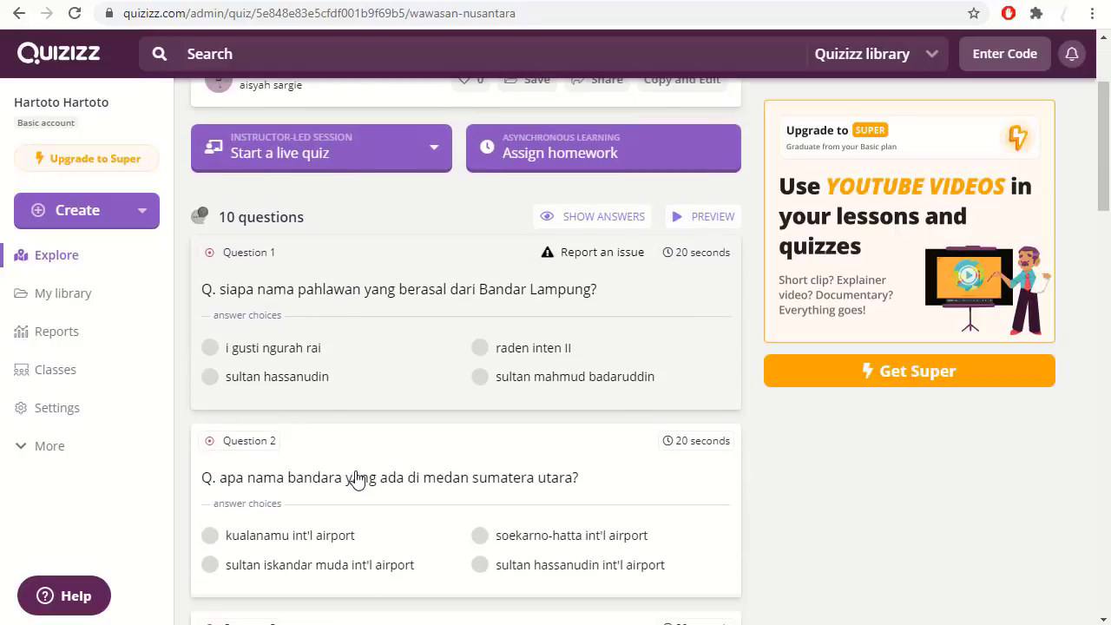
scroll(357, 477, down, 3)
scroll(360, 477, up, 3)
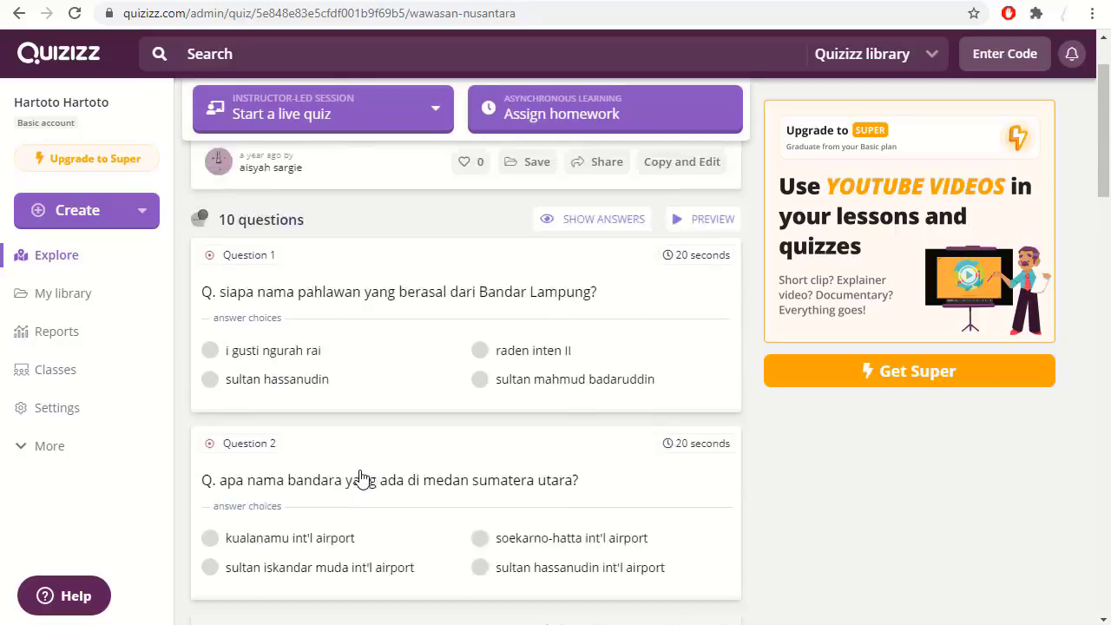
scroll(361, 477, up, 2)
scroll(362, 478, down, 6)
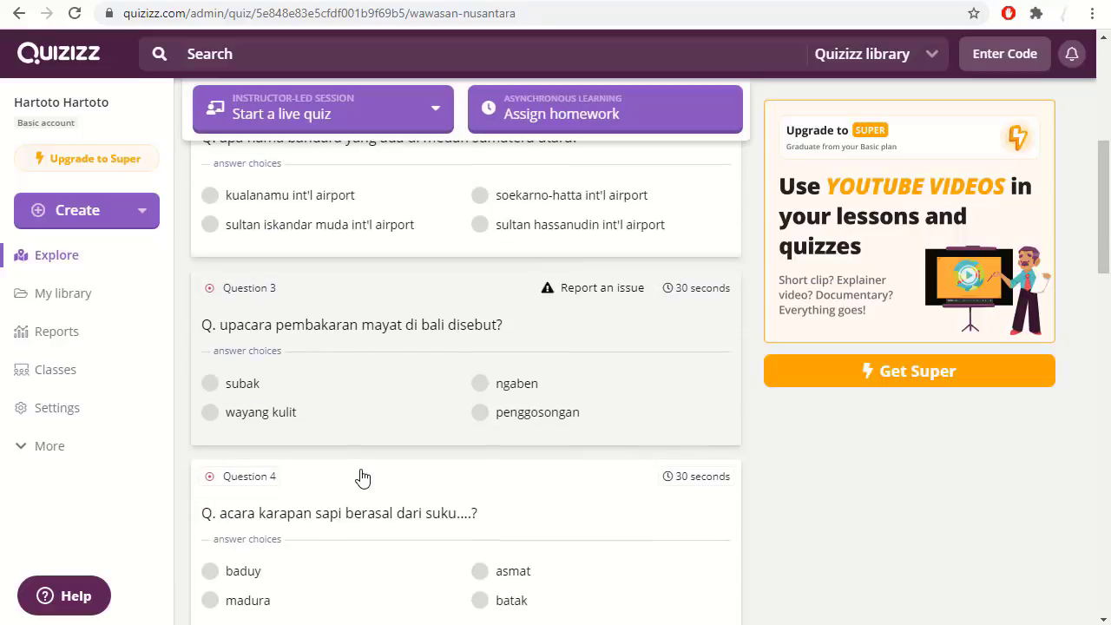
scroll(392, 431, up, 6)
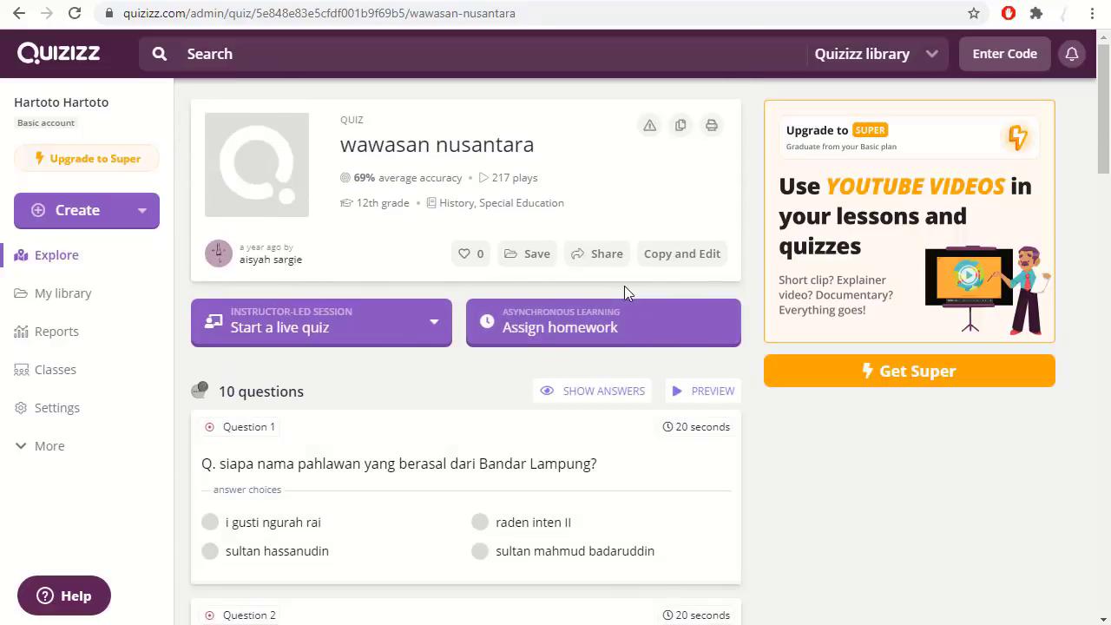
Make an editable copy of the quiz "wawasan nusantara" and look over its first questions and quiz settings.
click(676, 261)
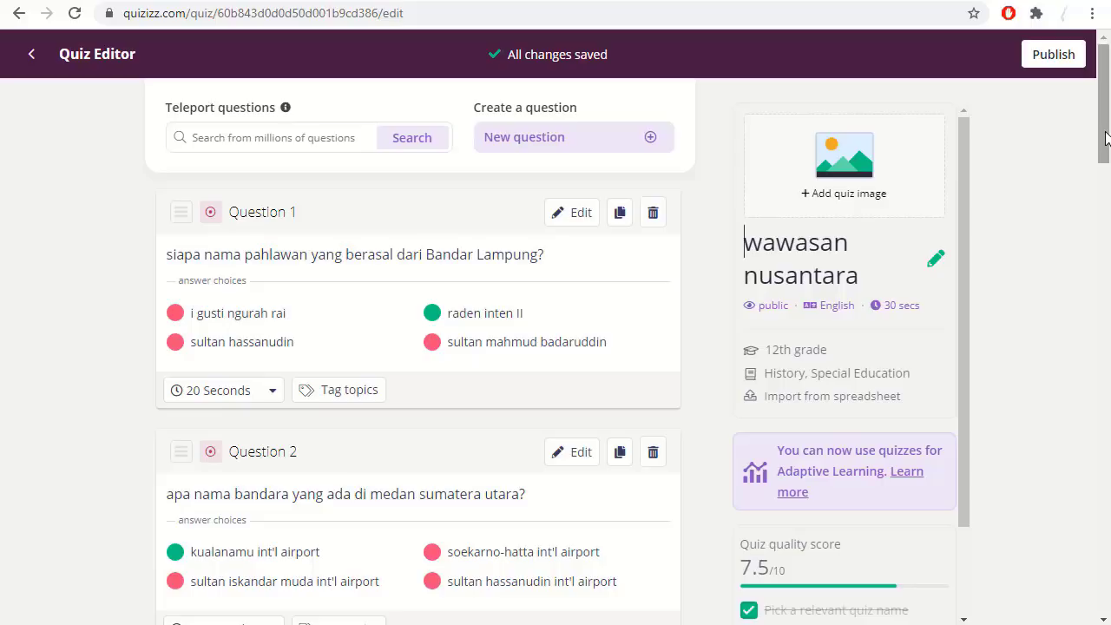
mouse_move(1107, 140)
mouse_down()
mouse_move(1107, 194)
mouse_move(1107, 149)
mouse_up()
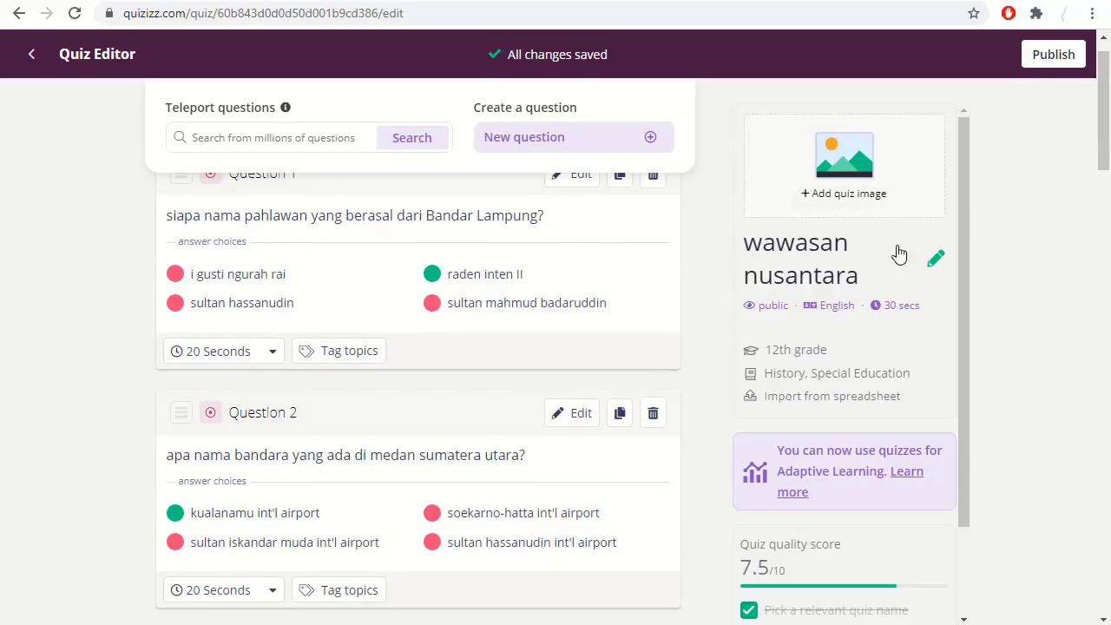
drag(959, 178, 964, 155)
scroll(864, 352, up, 1)
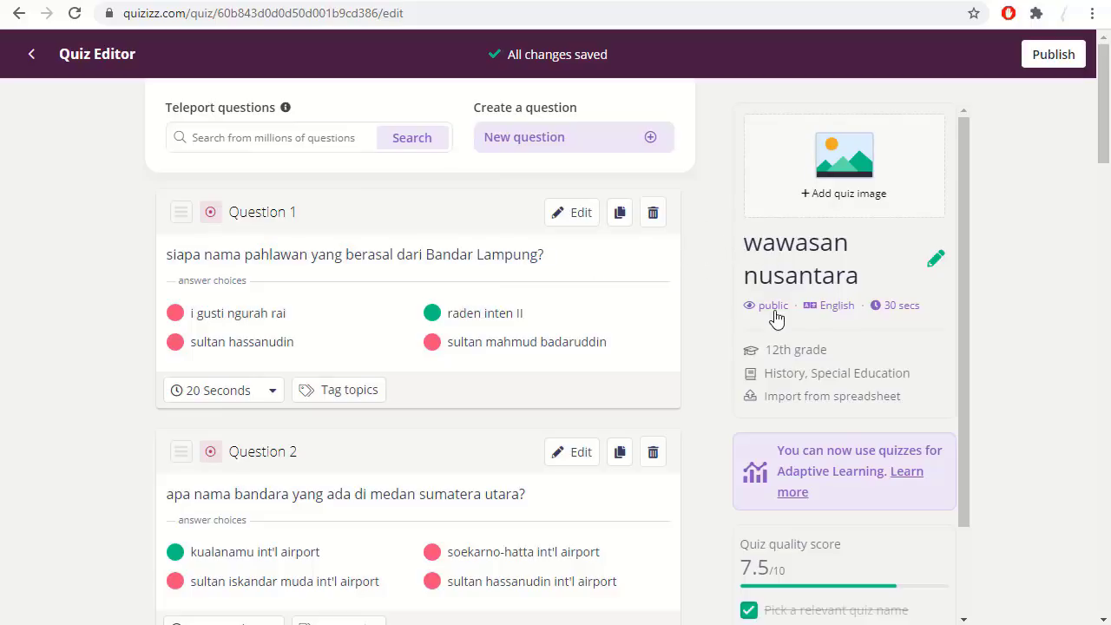
mouse_move(774, 313)
Delete question 10, about the Indonesian university in the Dutch colonial period, from the copied quiz.
scroll(426, 345, down, 4)
scroll(425, 344, down, 20)
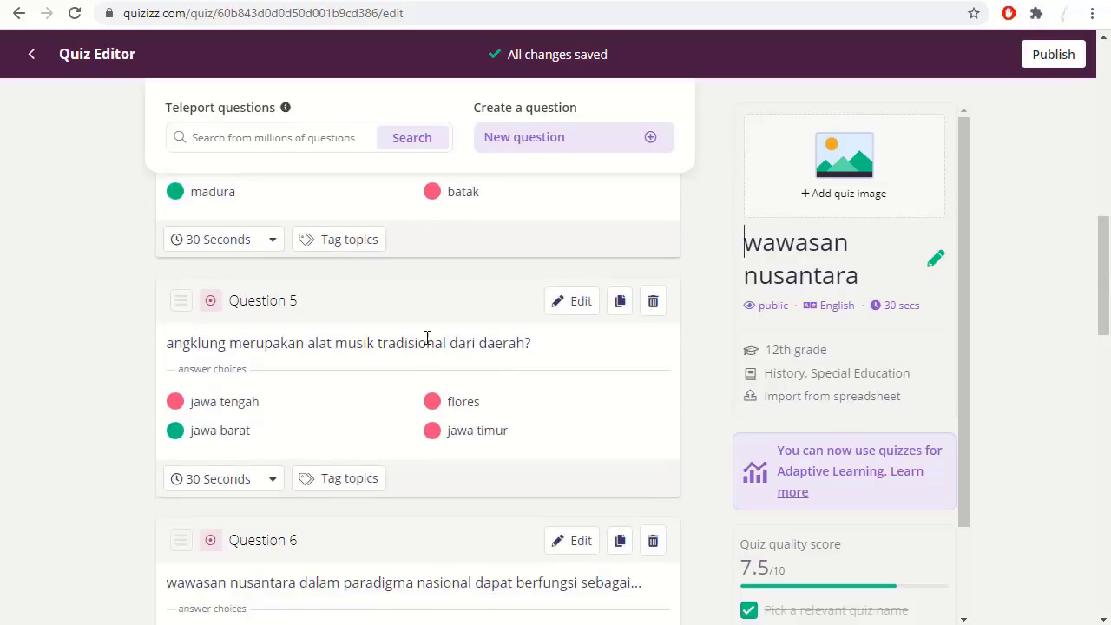
scroll(426, 344, up, 3)
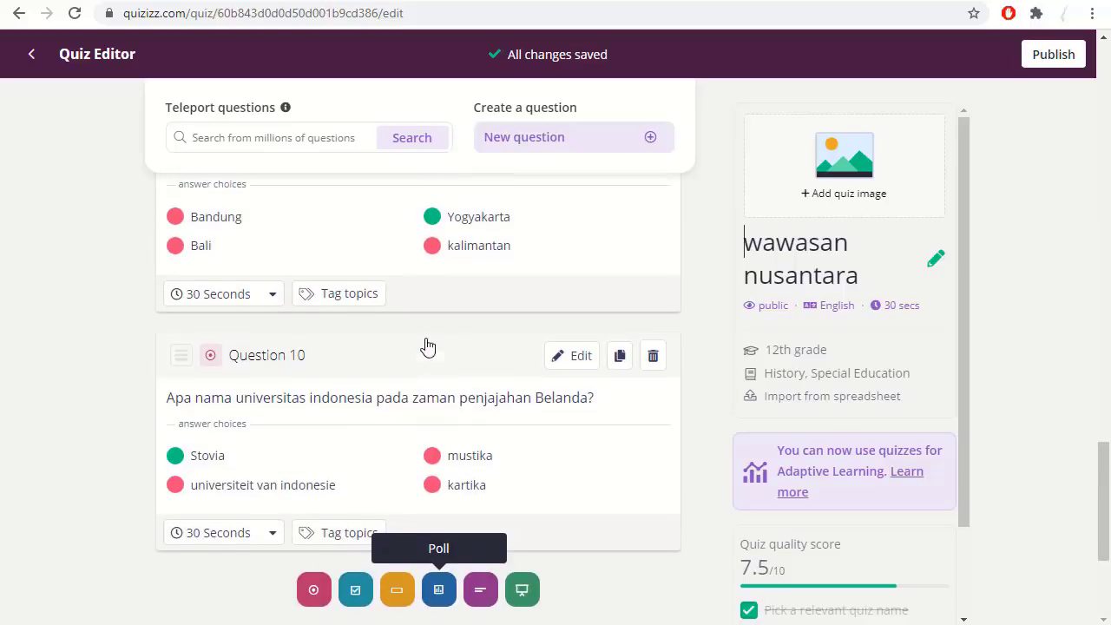
click(654, 357)
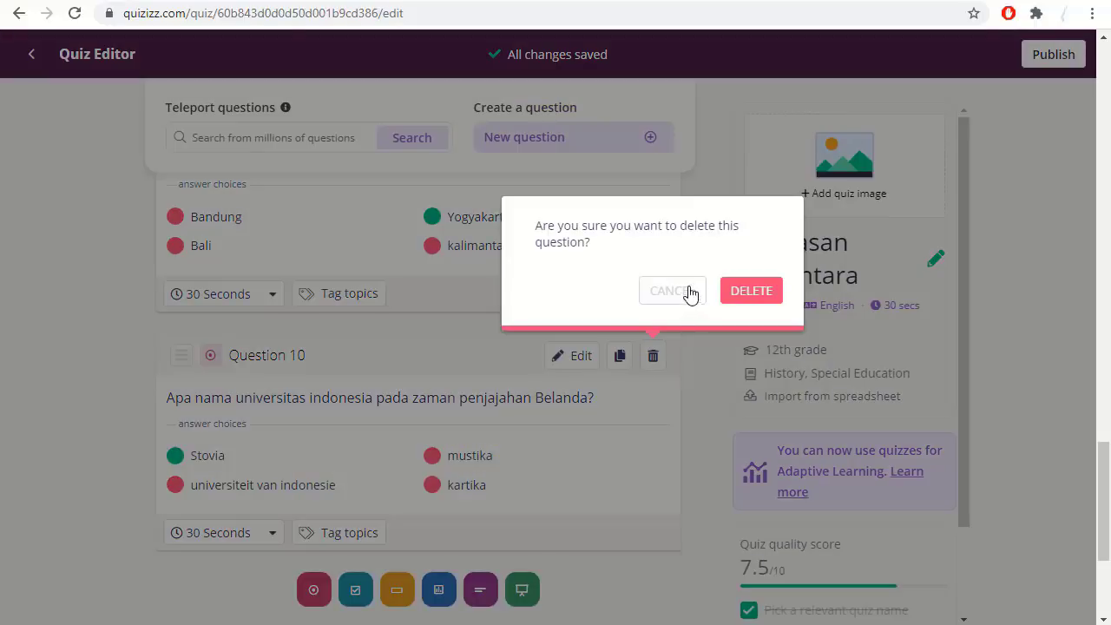
click(749, 290)
Change answer option 4 of question 9 to "Makassar" and save the question.
scroll(673, 334, up, 3)
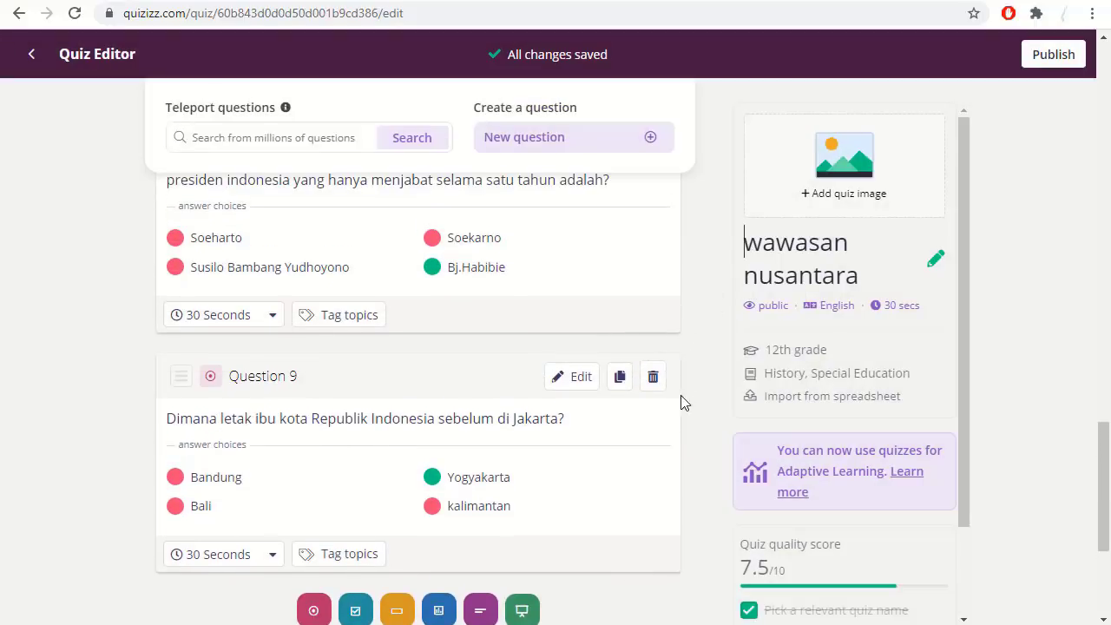
click(579, 380)
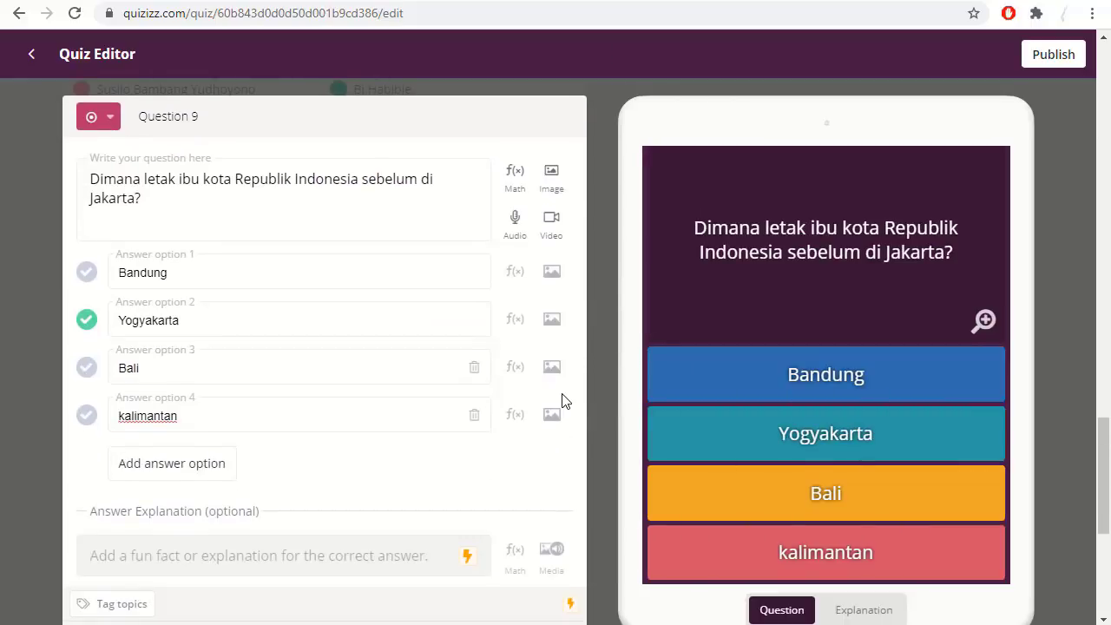
drag(200, 413, 99, 402)
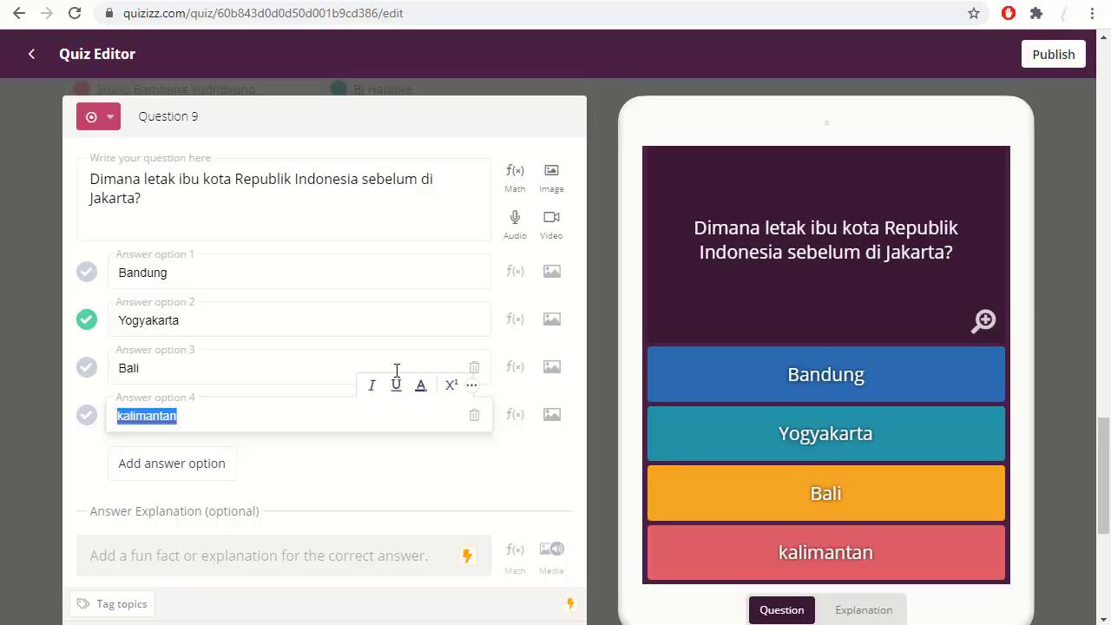
text(Makassa)
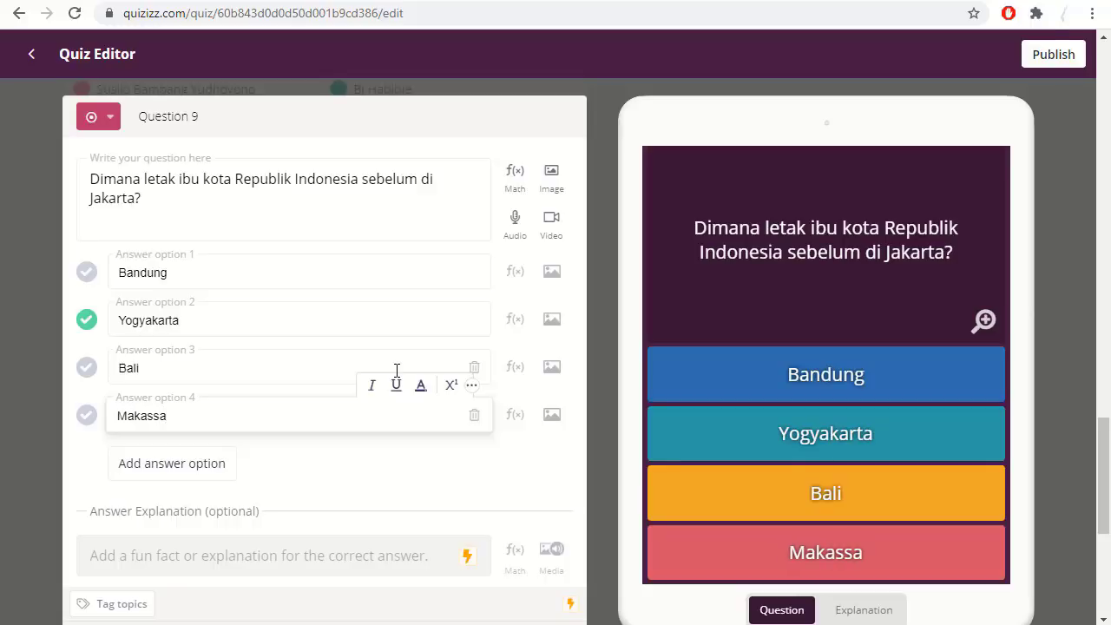
text(r)
scroll(414, 363, down, 1)
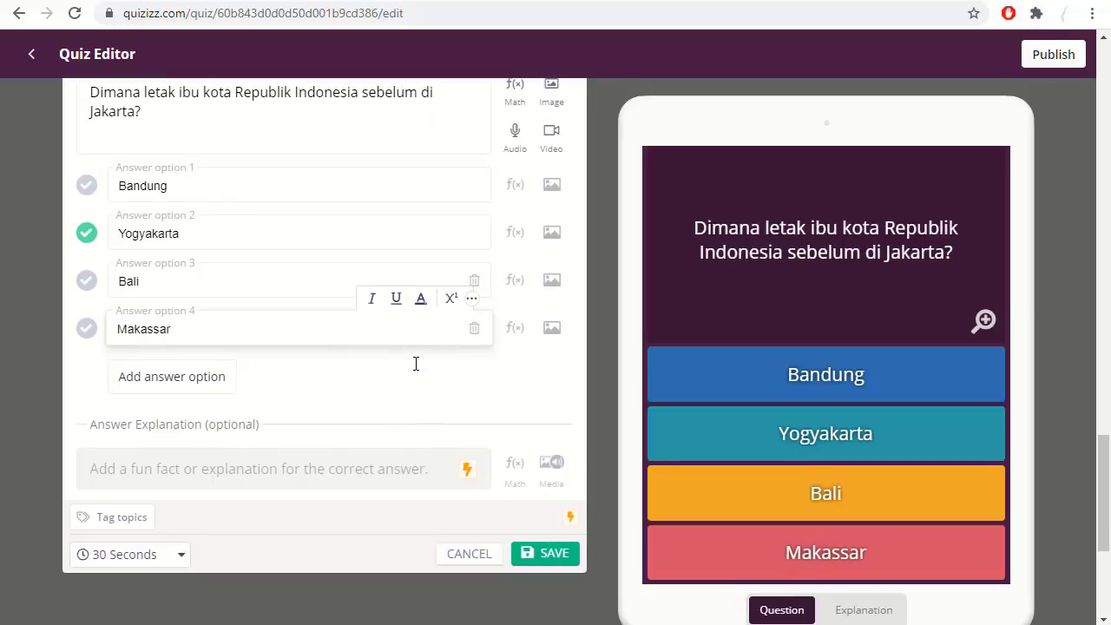
click(549, 553)
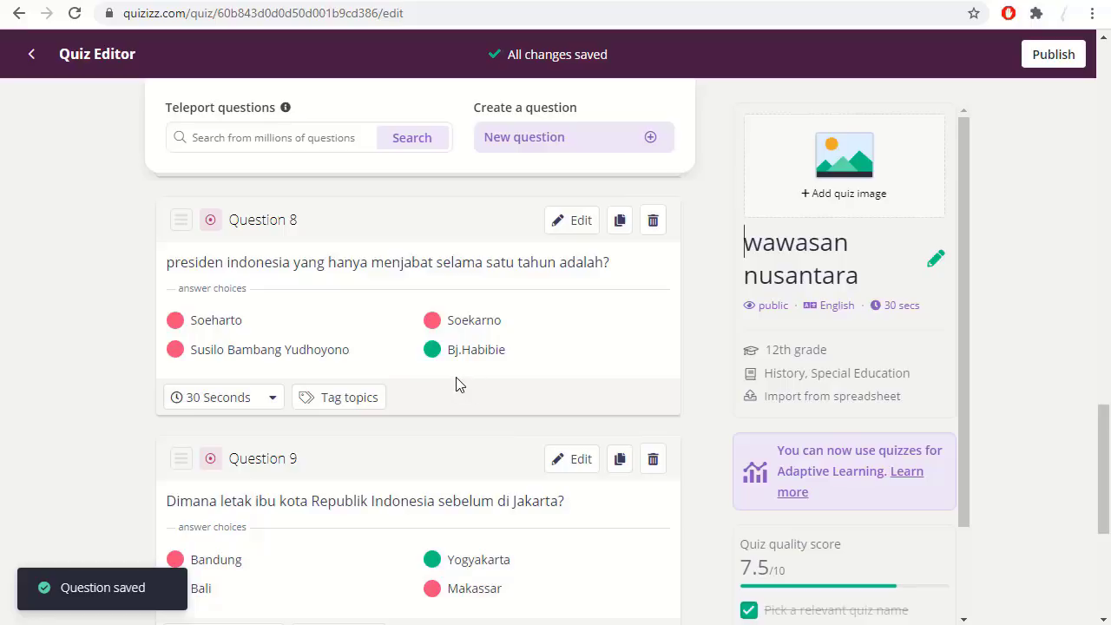
Change answer option 4 of question 7 to "rumah tongkonan" and save the question.
scroll(463, 395, up, 3)
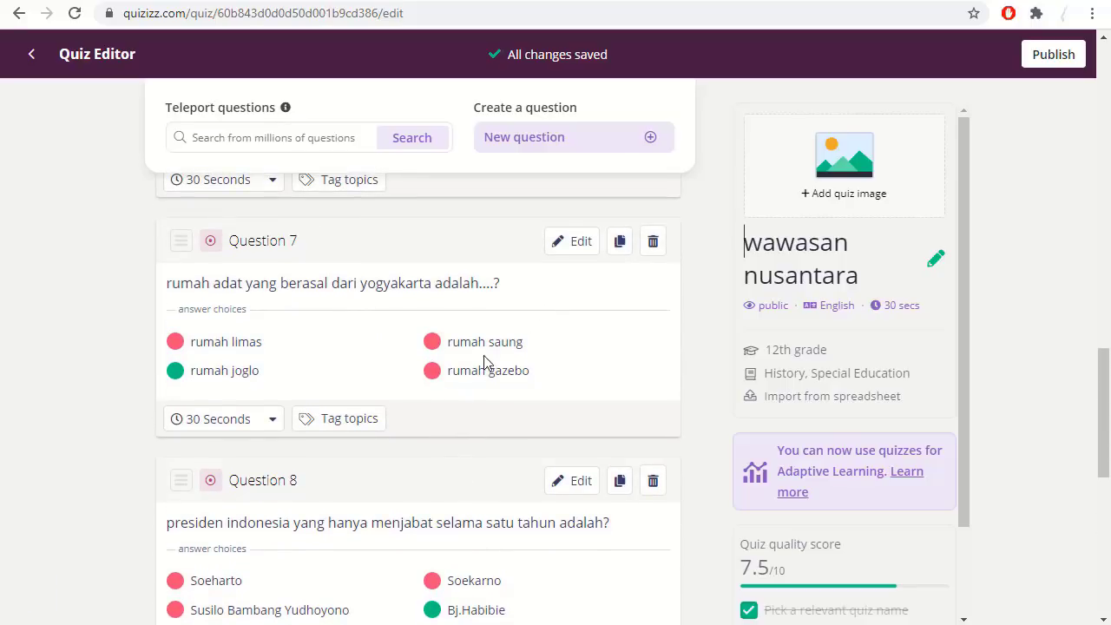
click(570, 244)
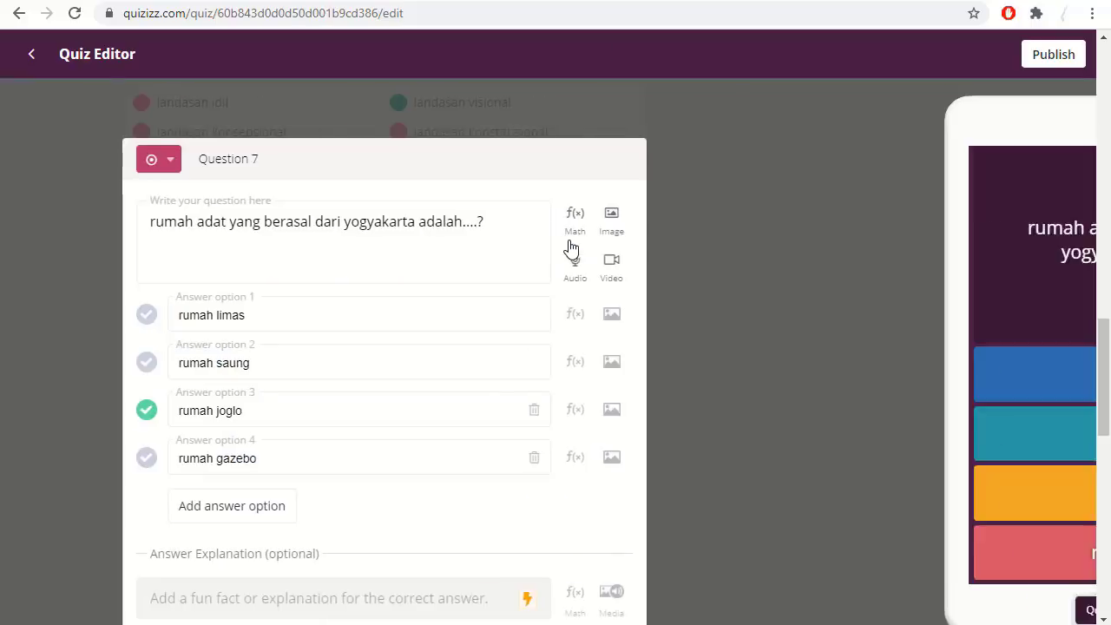
drag(230, 421, 111, 402)
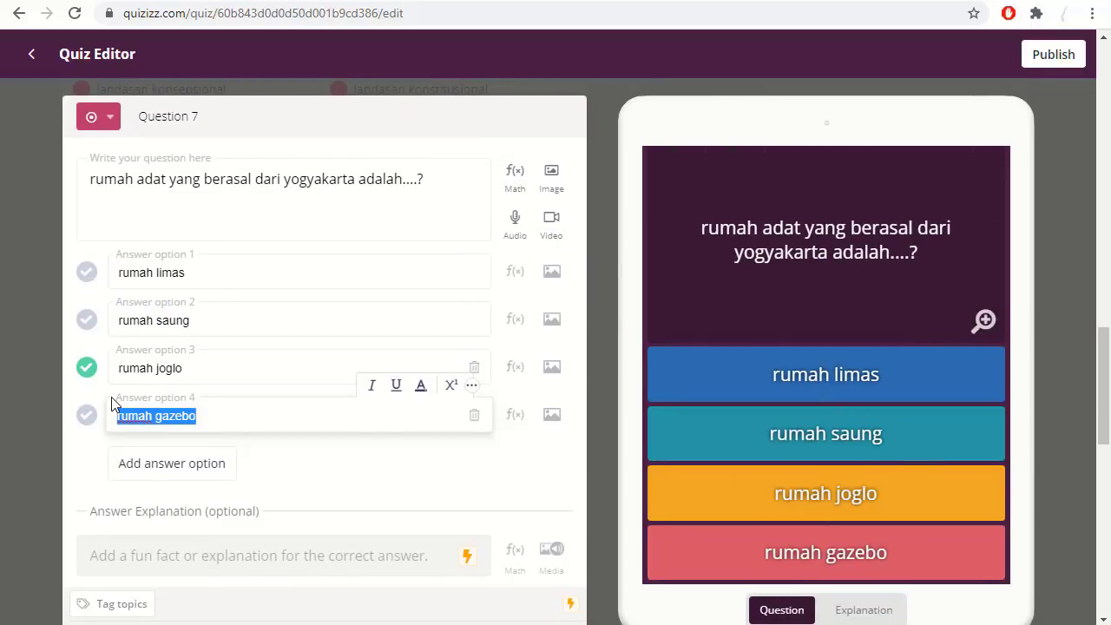
key(End)
key(BackSpace)
key(BackSpace)
key(BackSpace)
key(BackSpace)
key(BackSpace)
key(BackSpace)
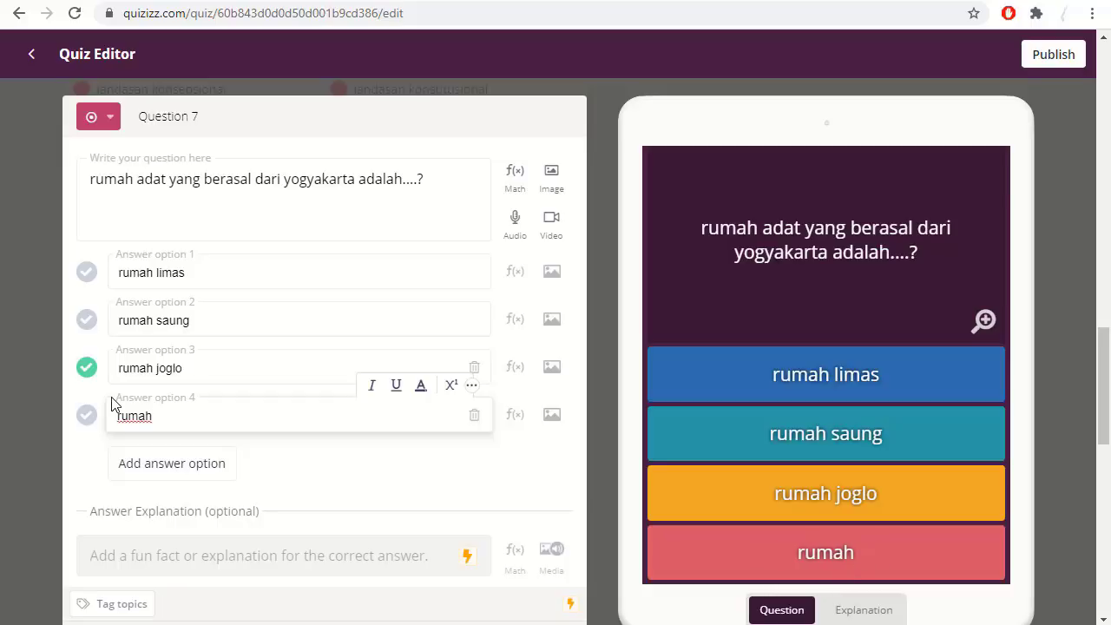
text(tongkonan)
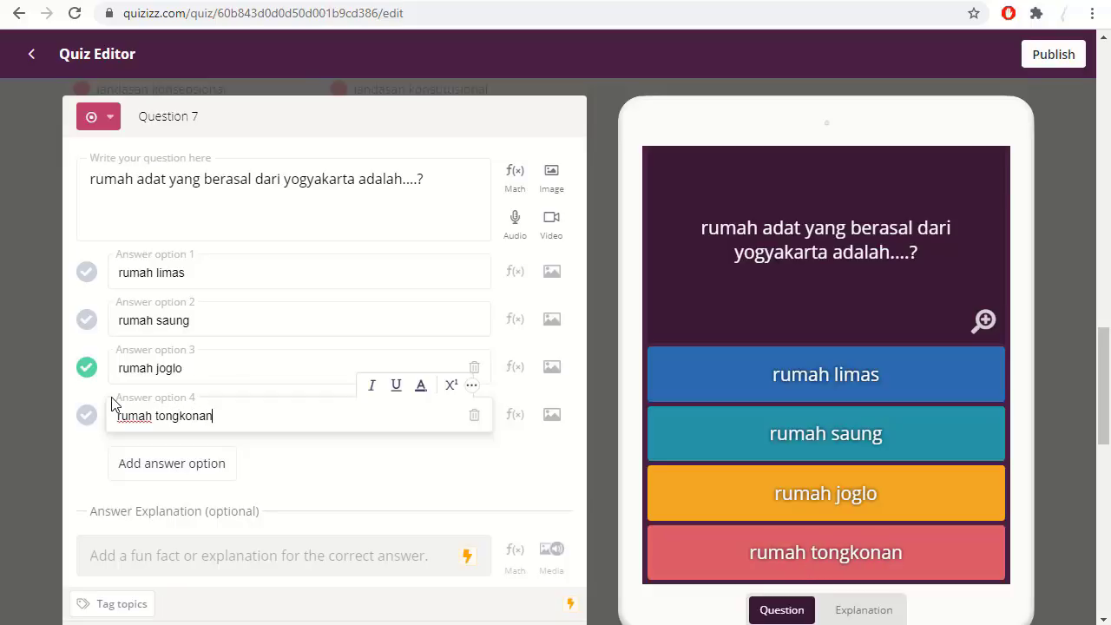
scroll(295, 405, down, 2)
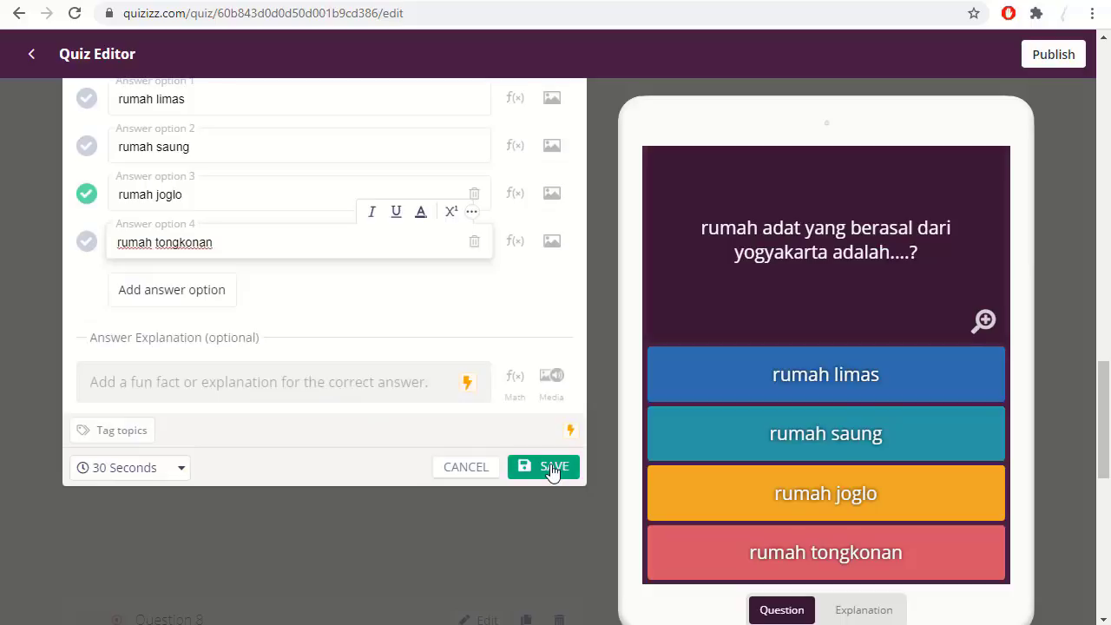
click(552, 469)
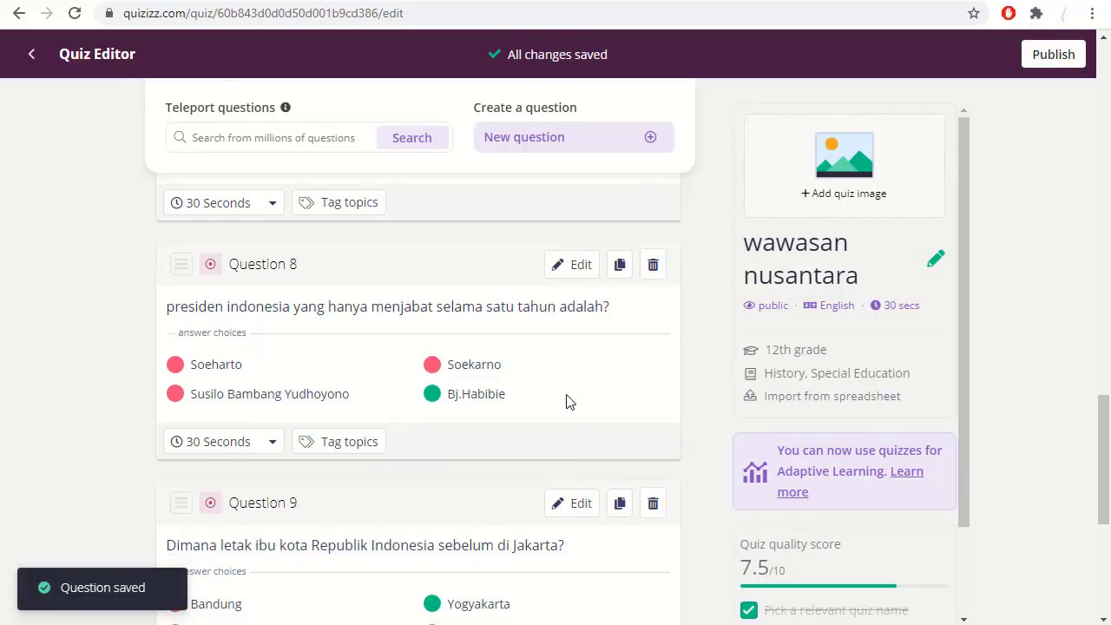
Add a multiple-choice question at the end of the quiz with the text "Coto adalah makanan yang berasal dari daerah".
scroll(566, 402, down, 5)
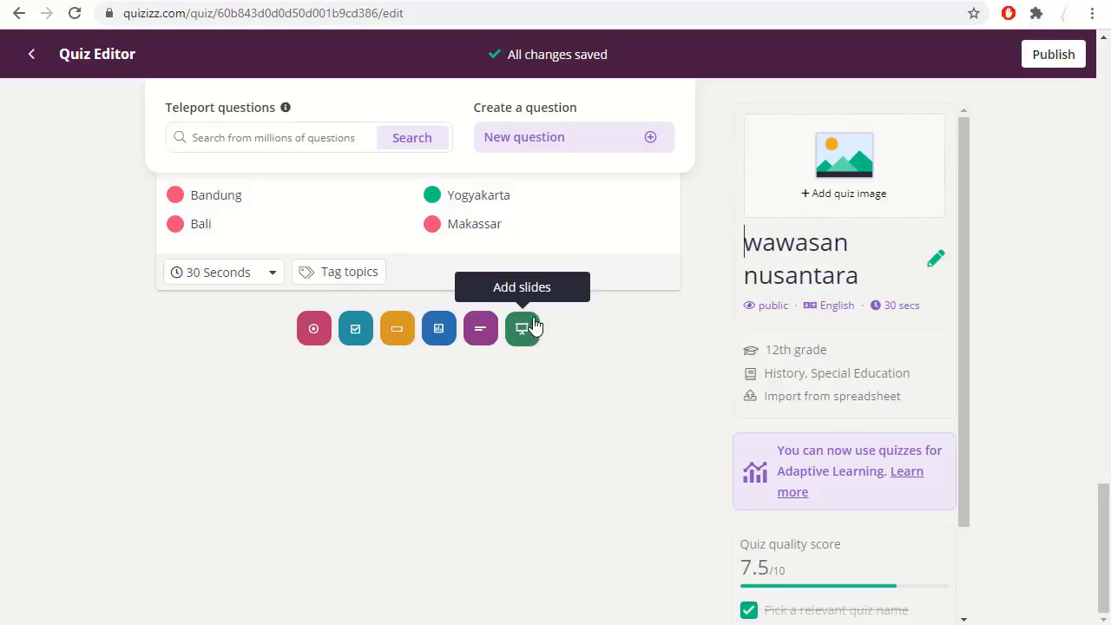
click(315, 330)
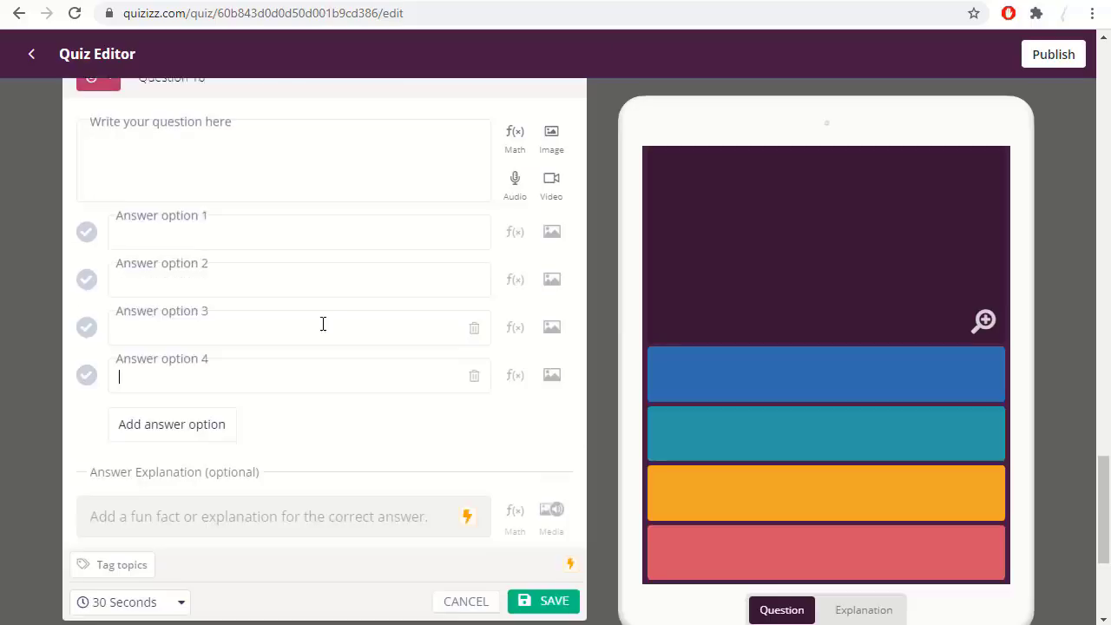
click(230, 190)
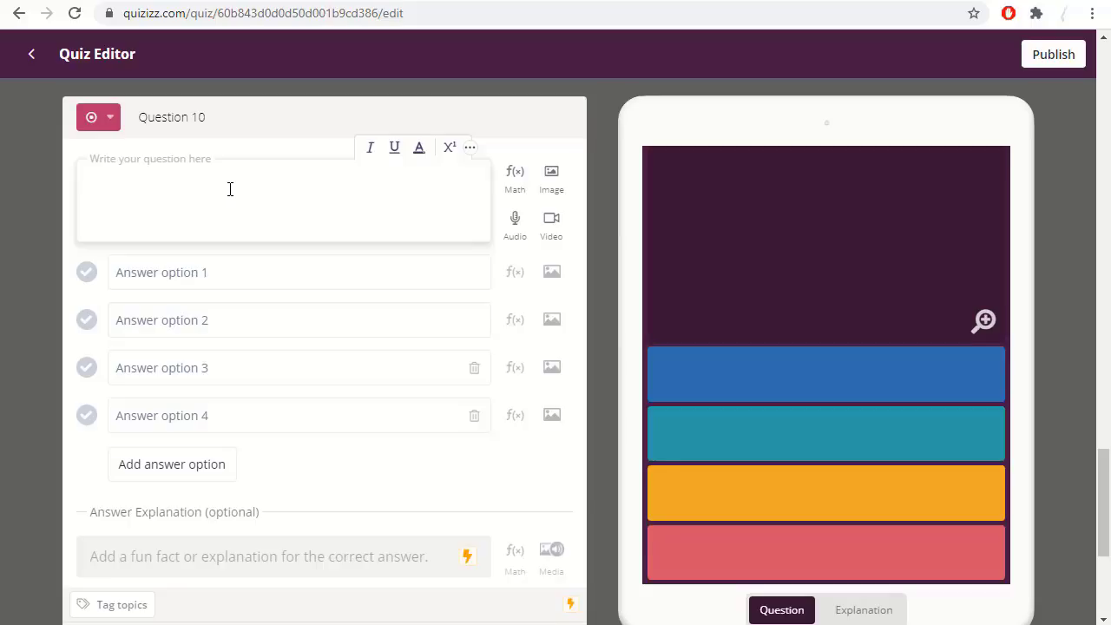
text(Coto adala)
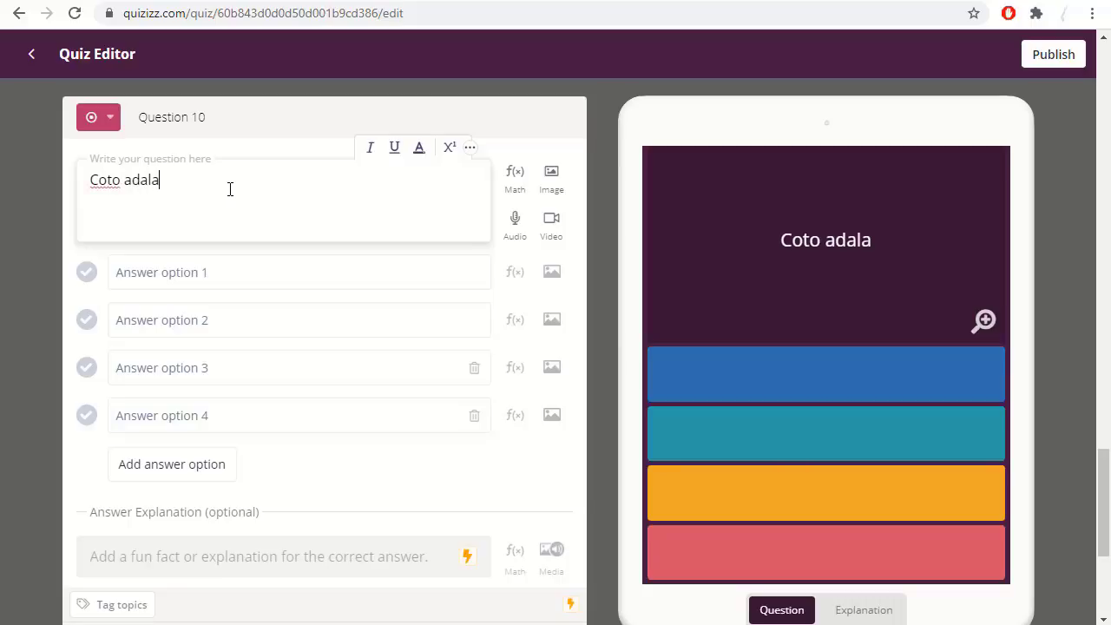
text(h makan)
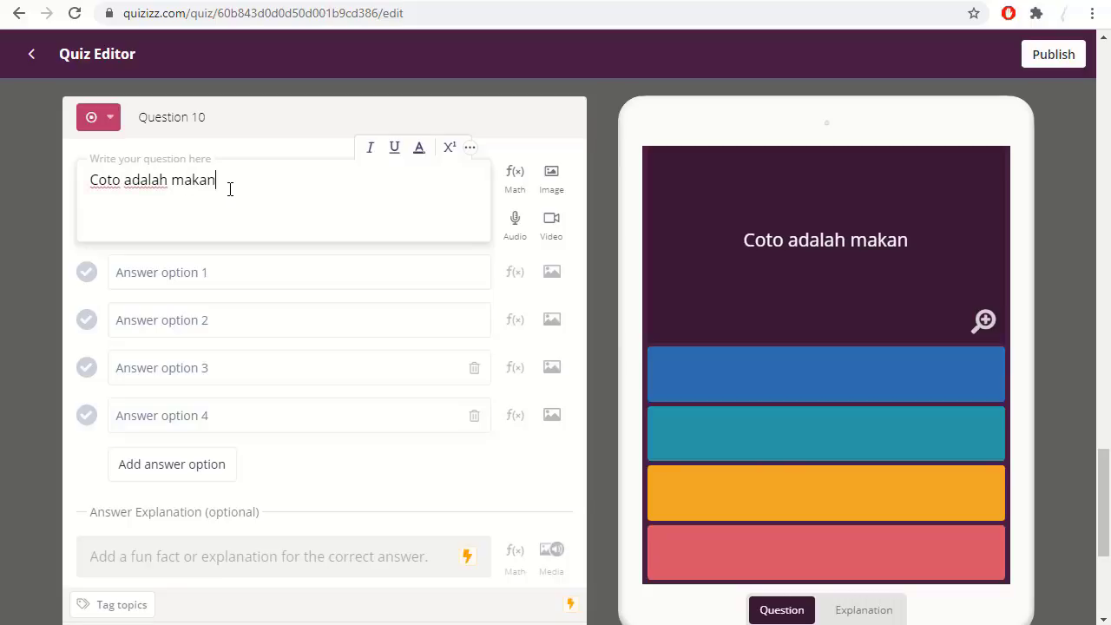
text(an yan)
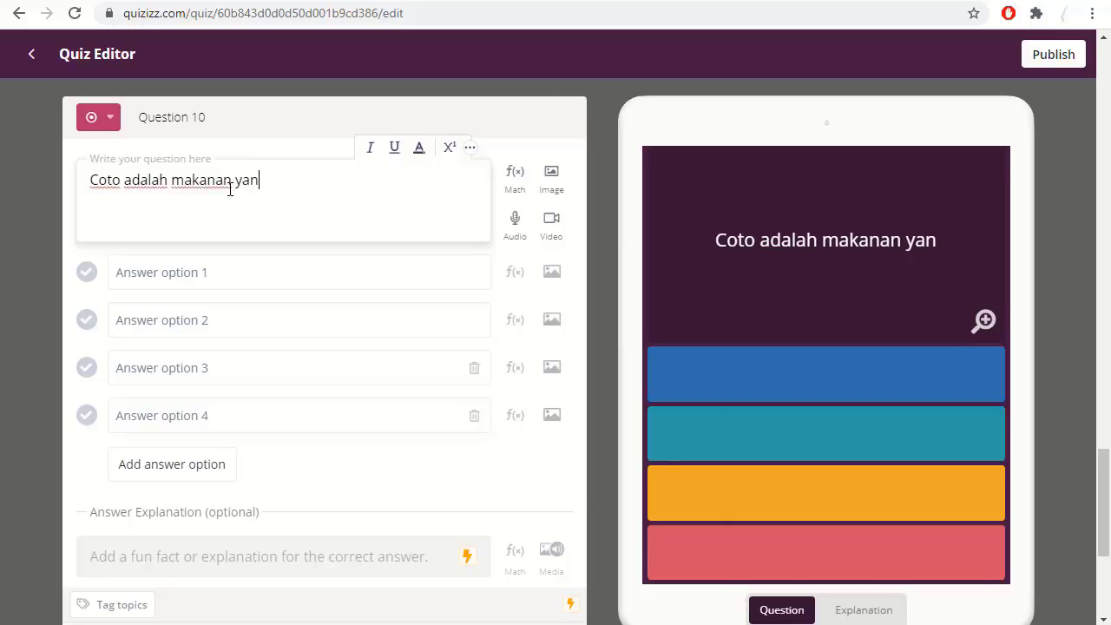
text(g berasal)
text(dar)
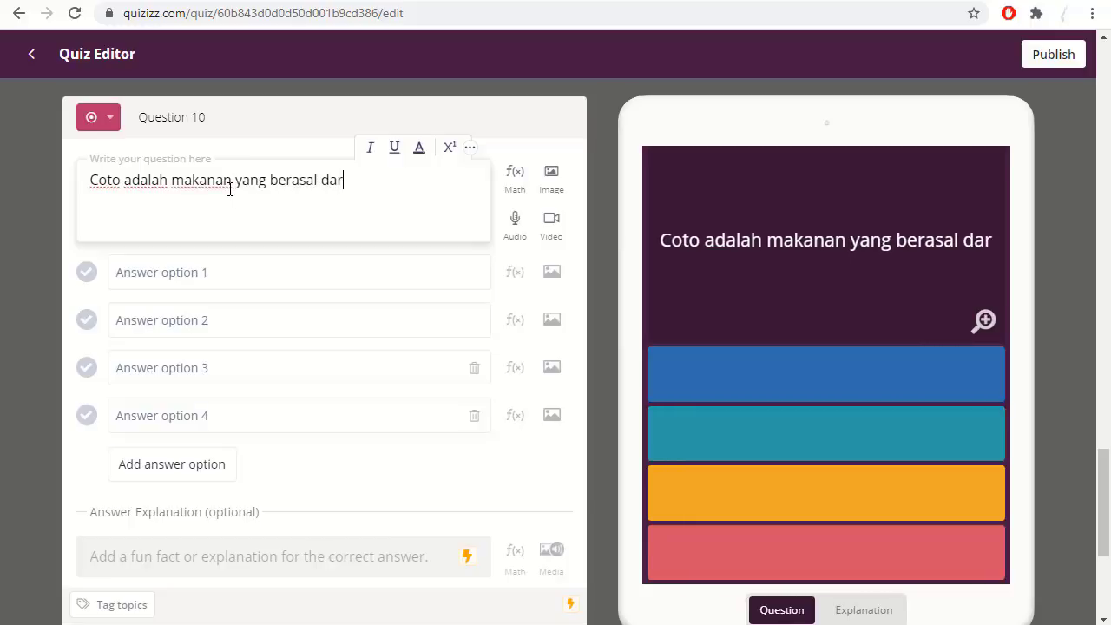
text(i daerah)
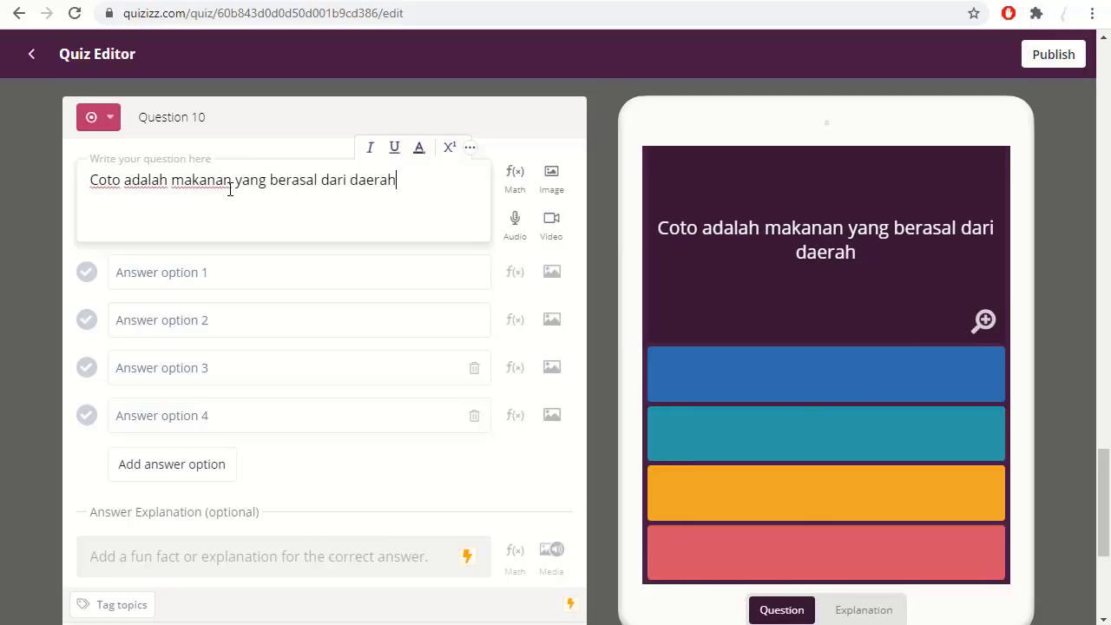
Fill in the four answer options of question 10 with Makassar, Yogyakarta, Padang and Papua.
click(177, 289)
text(Makassar)
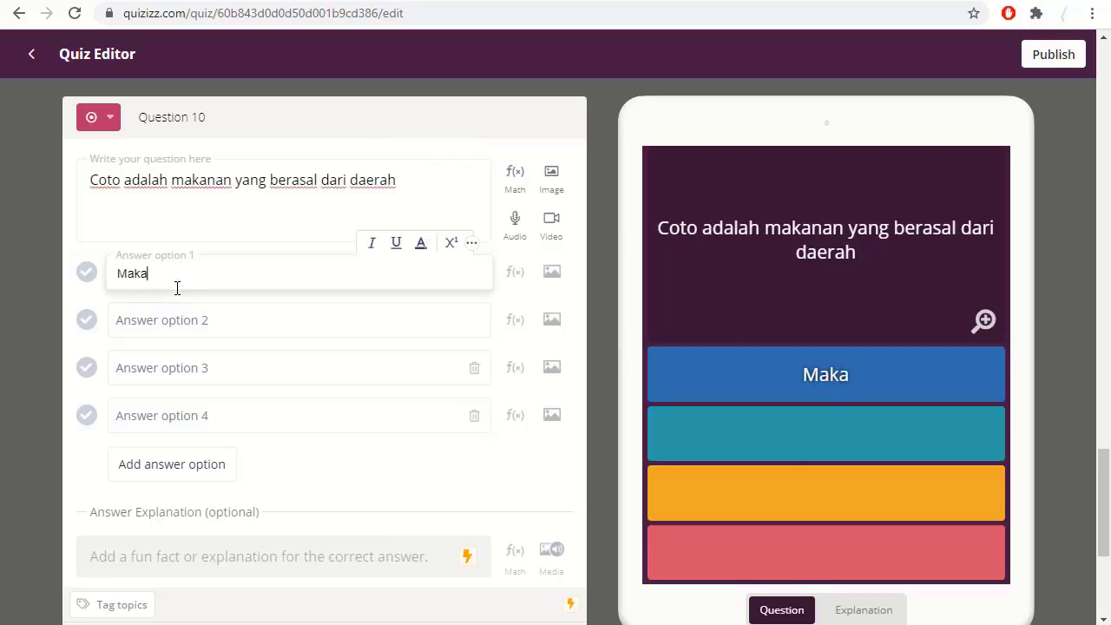
click(183, 317)
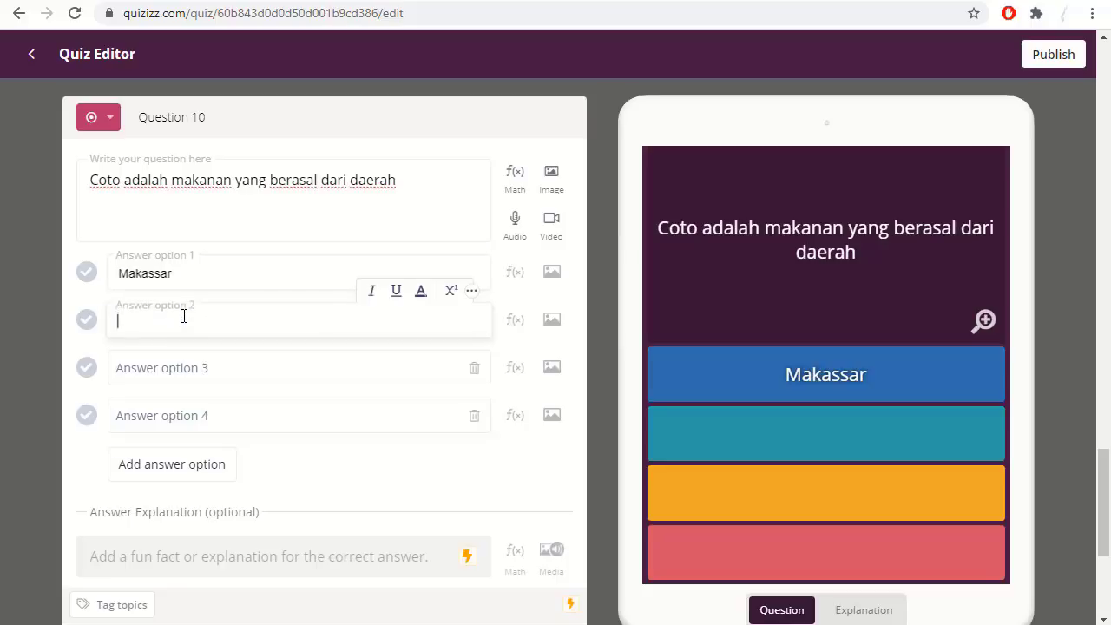
text(Yogyakarta)
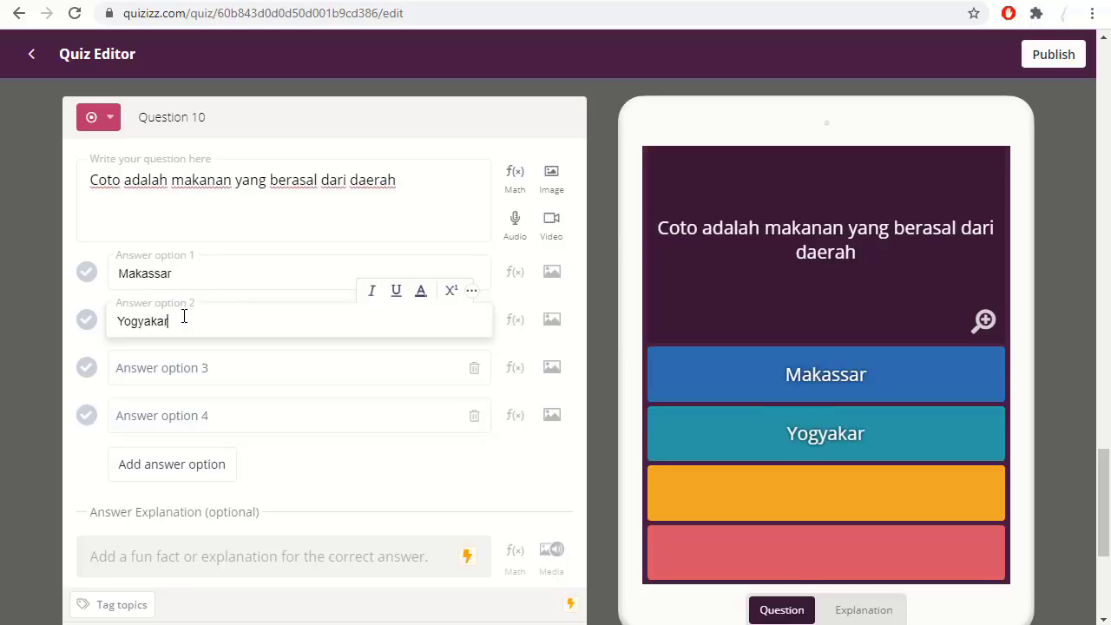
click(170, 365)
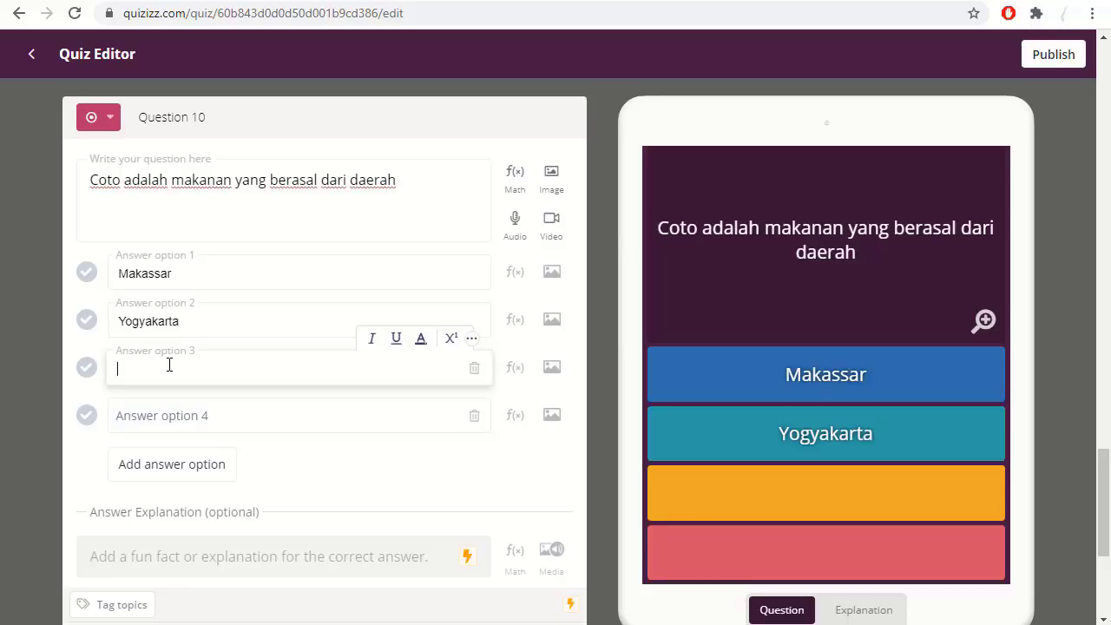
text(Padang)
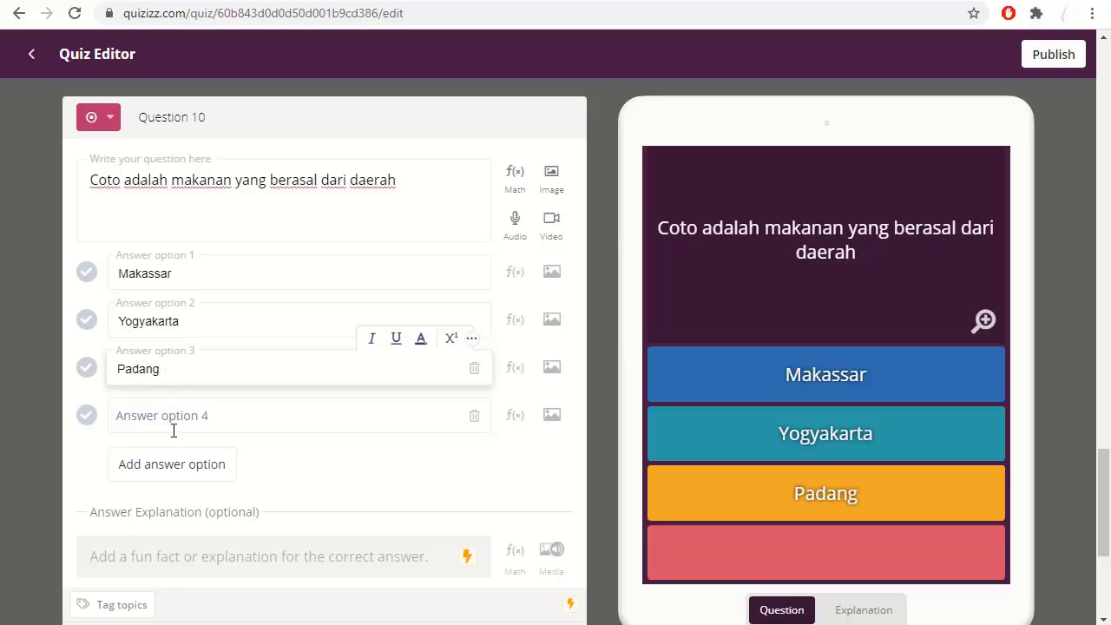
click(164, 412)
text(Papu)
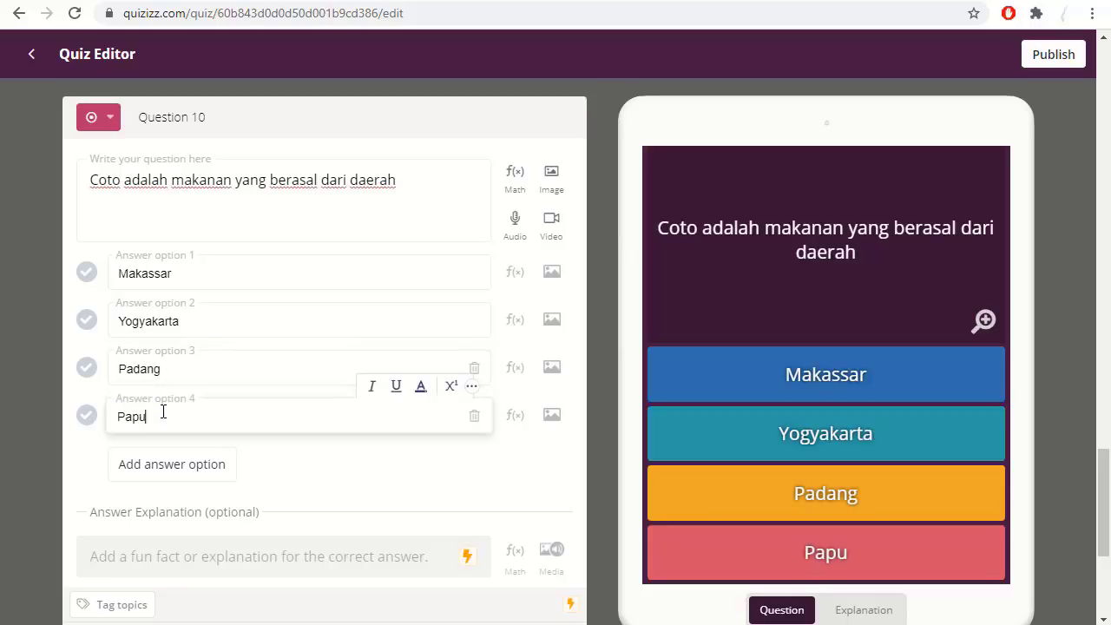
text(a)
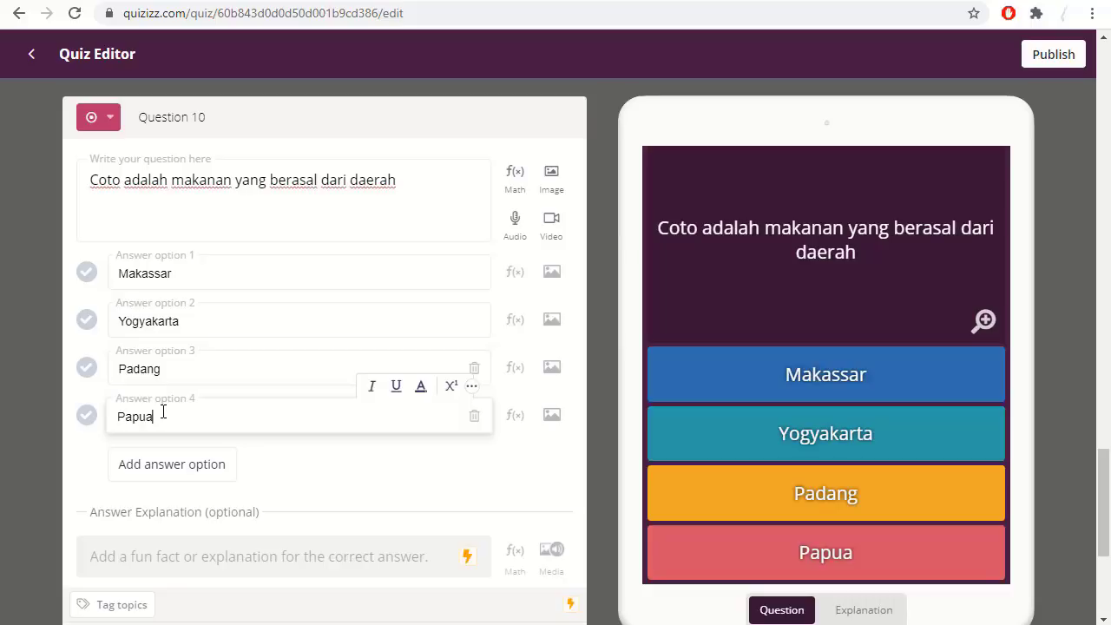
Mark Makassar as the correct answer of question 10 and save the question.
click(87, 272)
scroll(408, 356, down, 3)
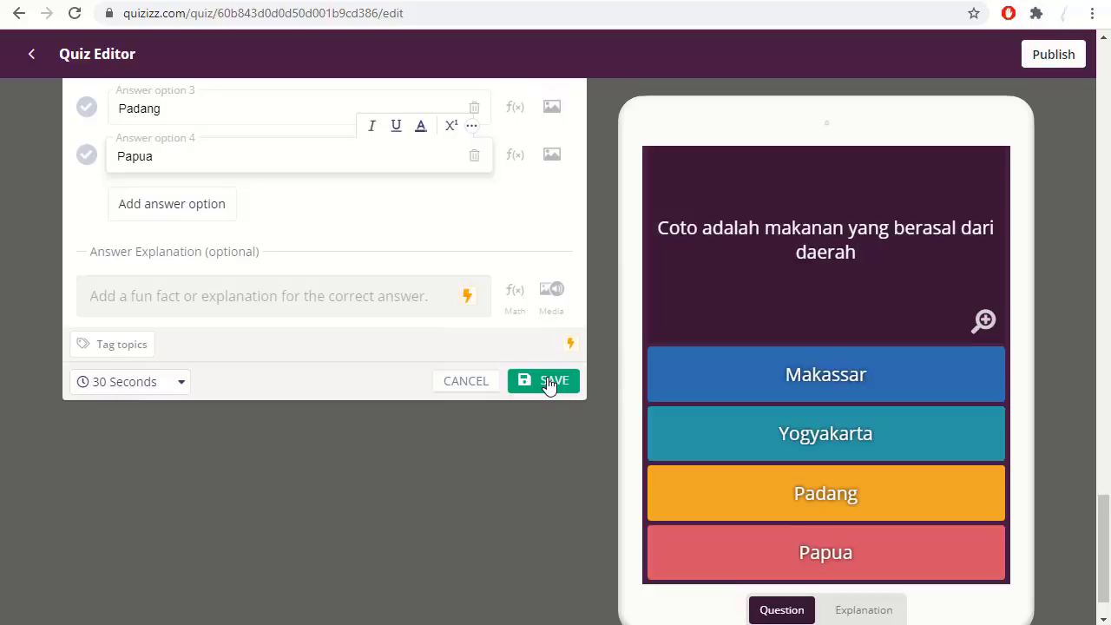
scroll(330, 325, up, 3)
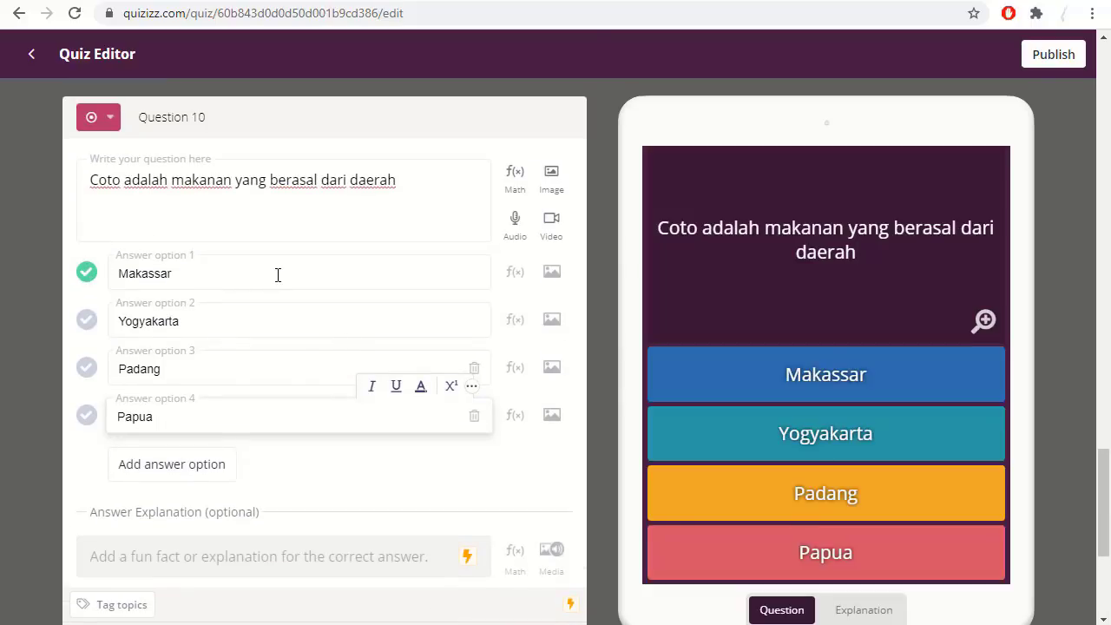
scroll(499, 330, down, 3)
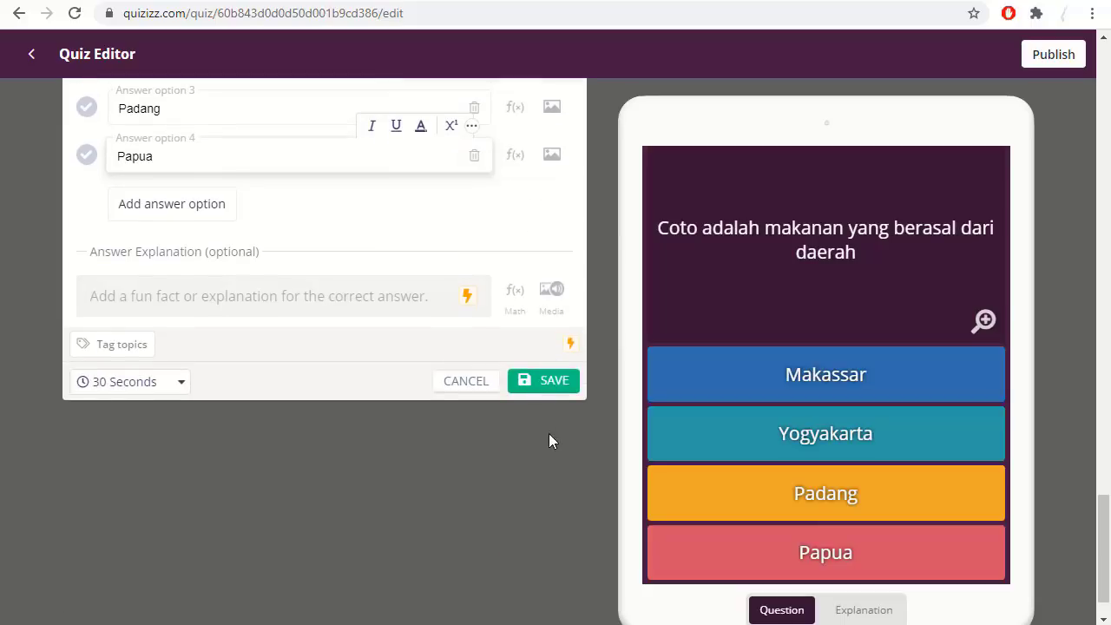
click(551, 384)
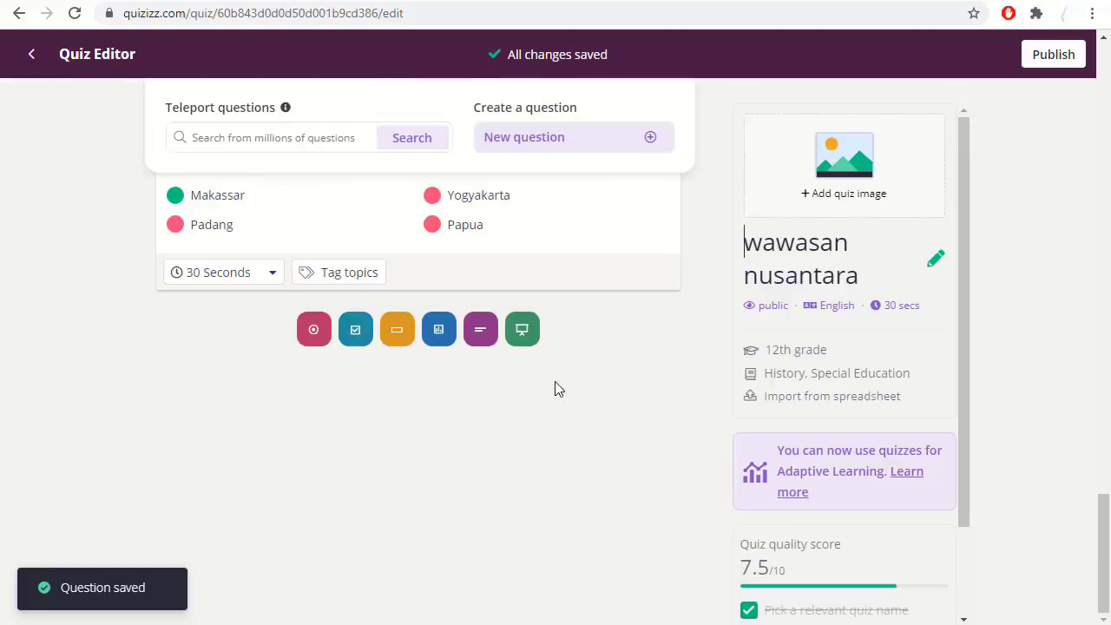
Rename the quiz "Wawasan Nusantara - Latihan" and publish it.
scroll(596, 408, up, 20)
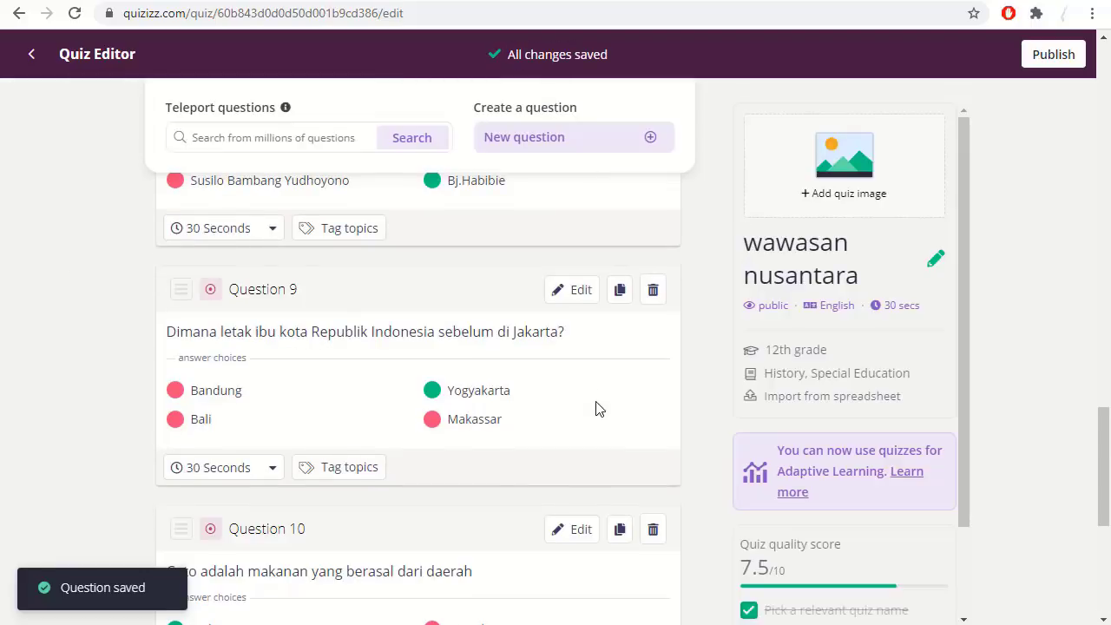
scroll(596, 408, up, 2)
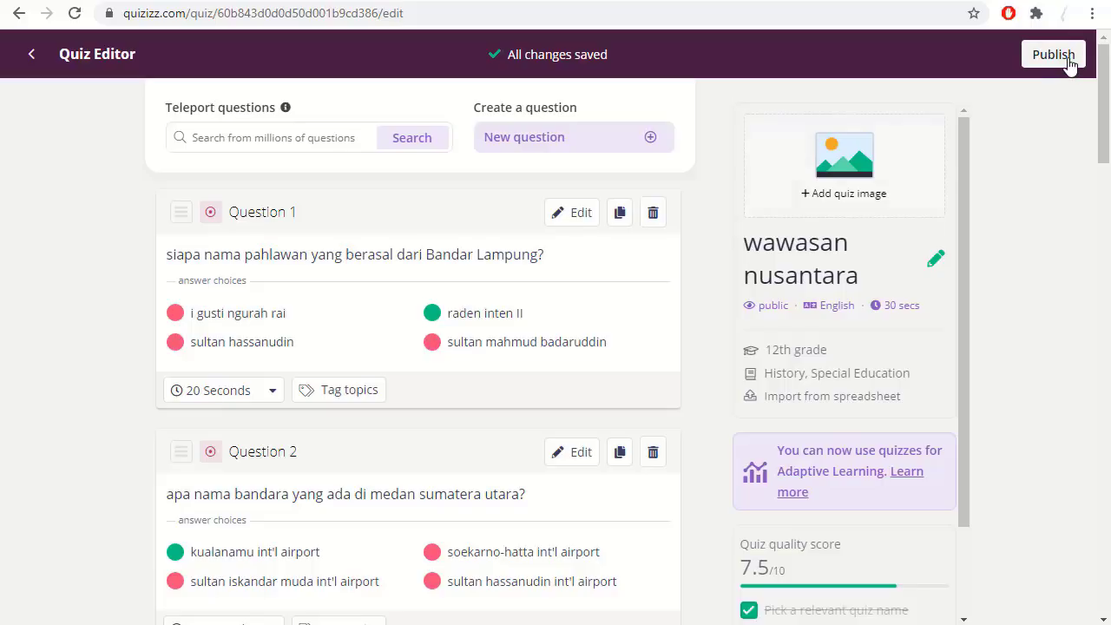
click(938, 260)
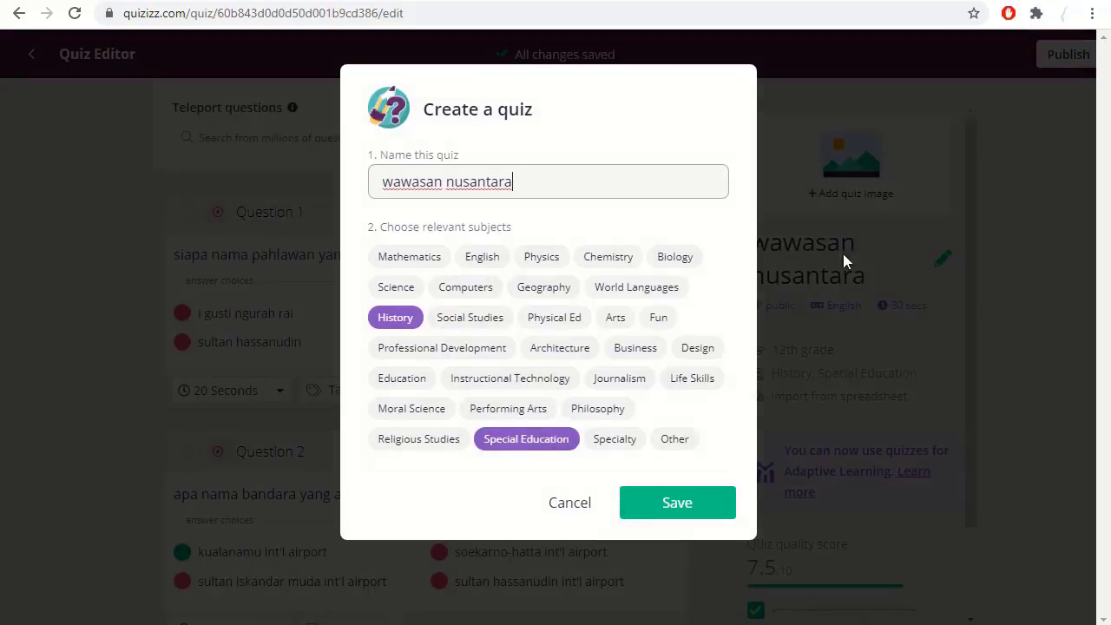
drag(554, 186, 372, 180)
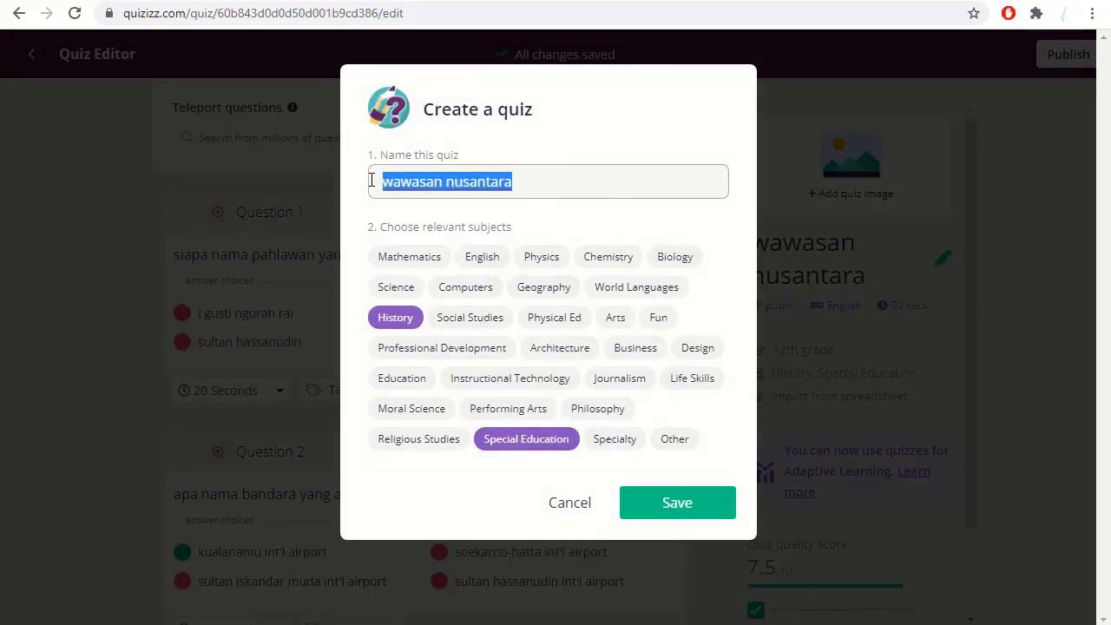
text(Wawasa)
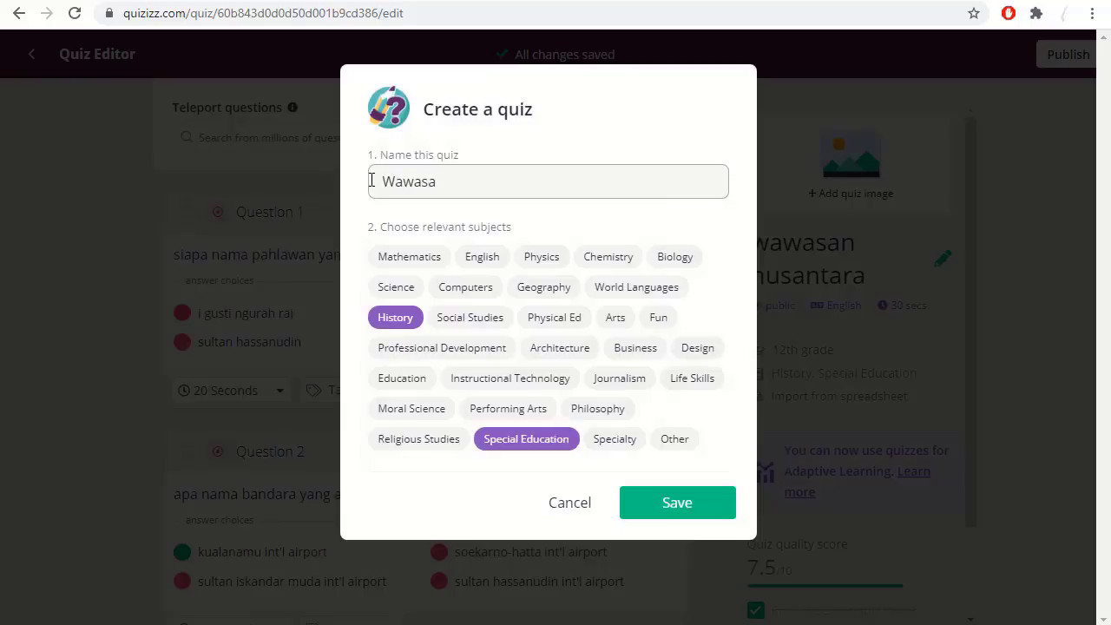
text(n Nusantara - Latiha)
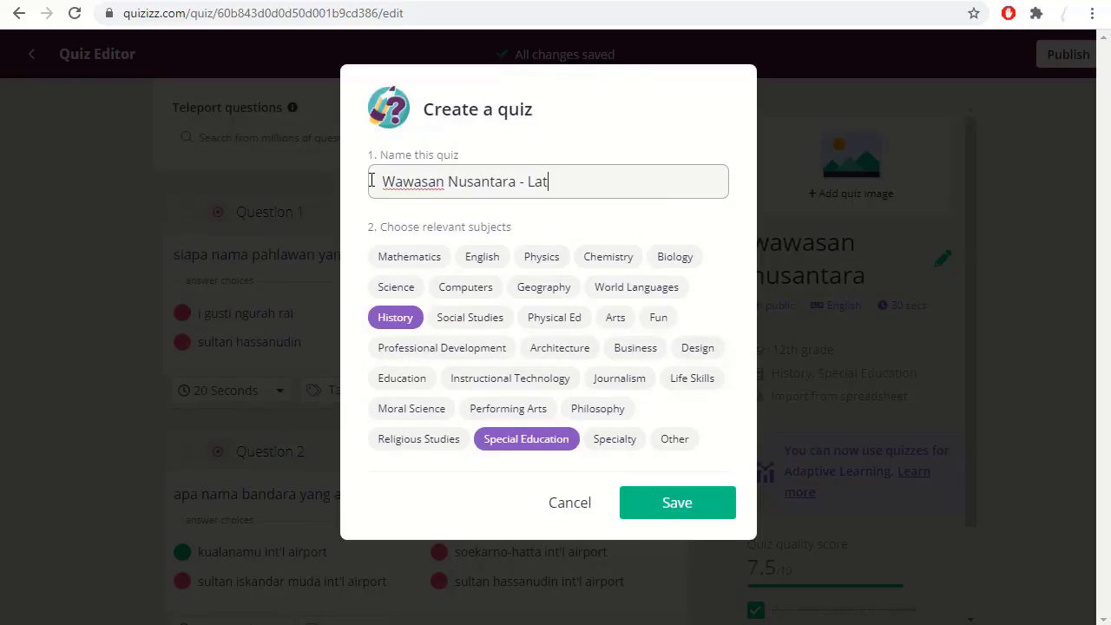
text(n)
click(663, 505)
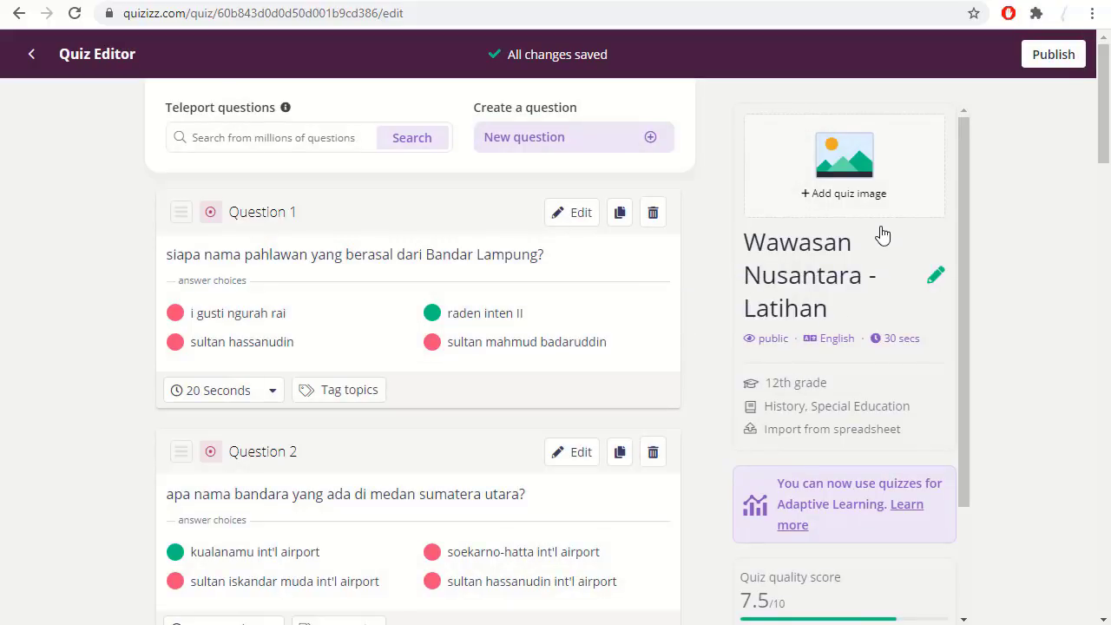
click(1053, 54)
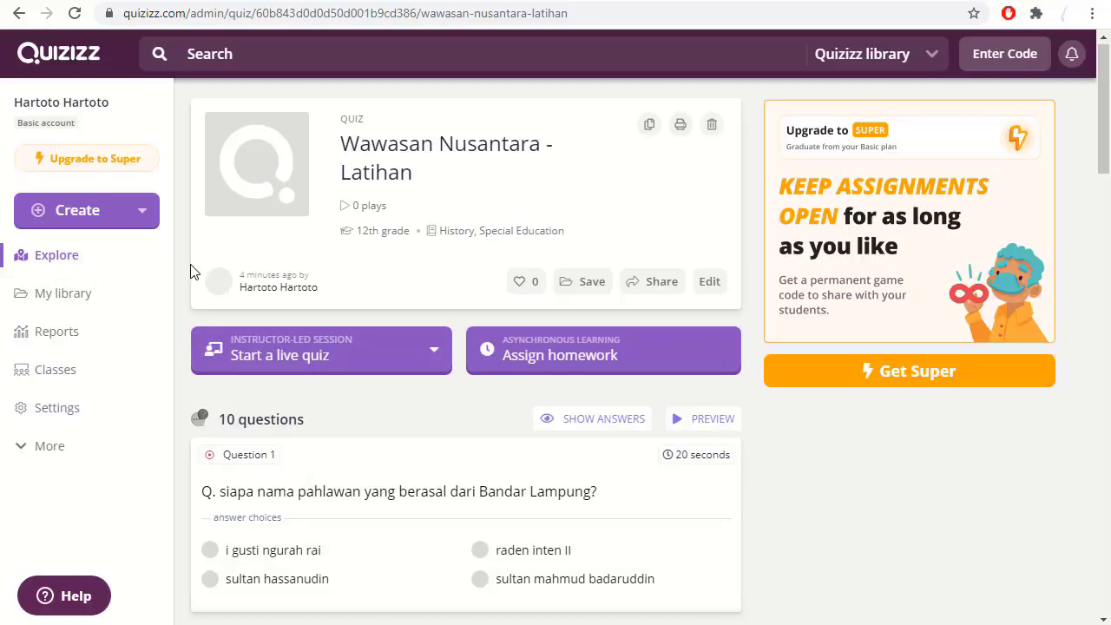
Create a new quiz named "Wawasan Nusantara" with the subject Professional Development.
click(143, 211)
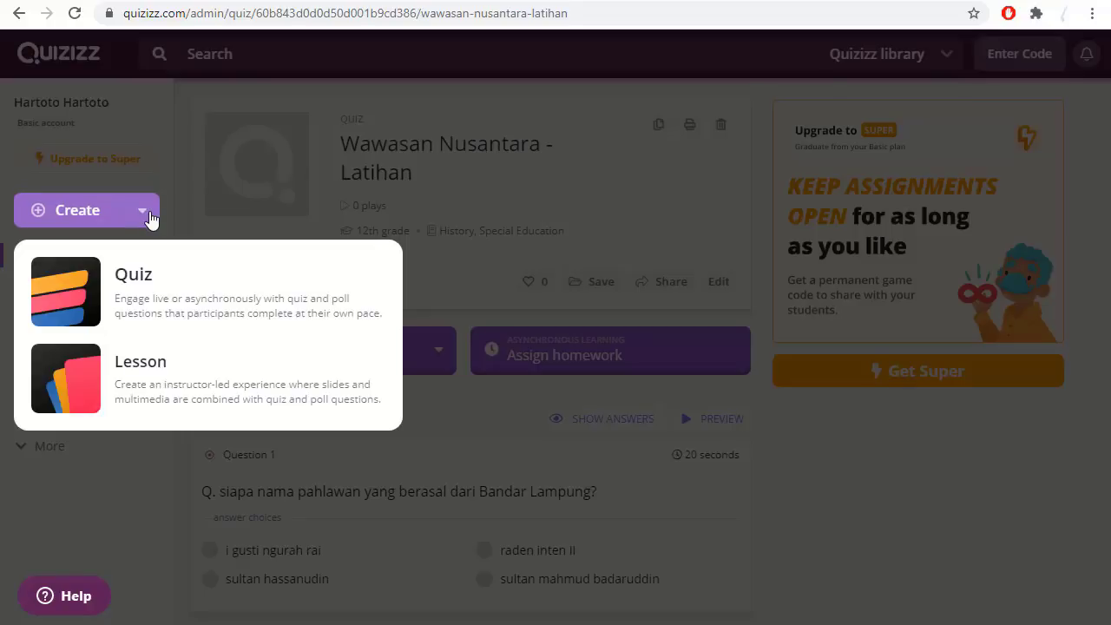
click(135, 282)
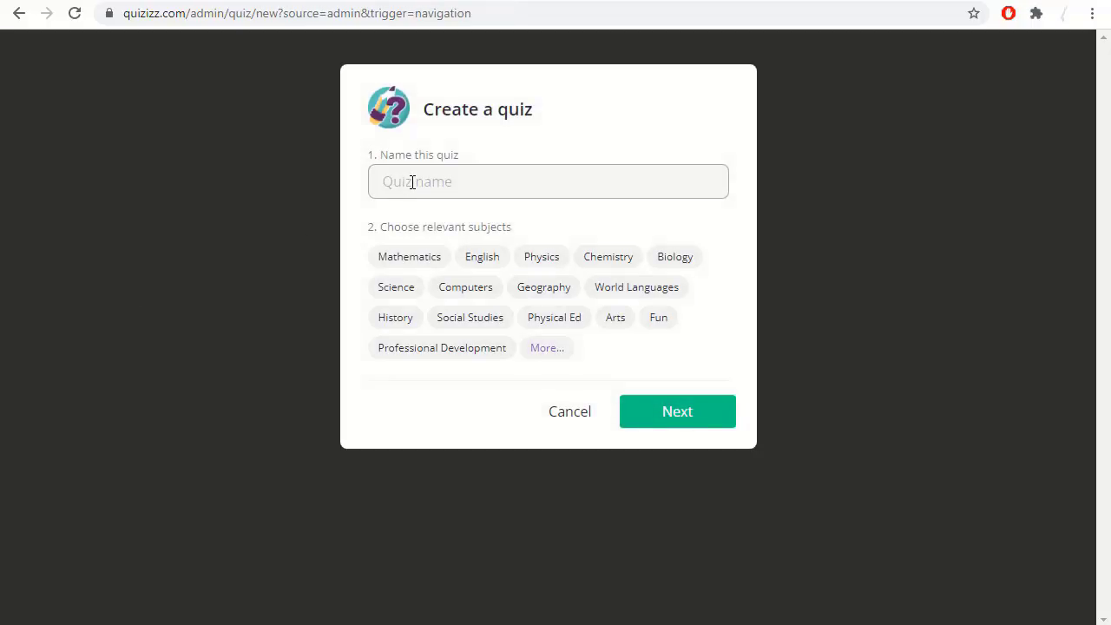
text(Wawasan Nusantara)
click(480, 355)
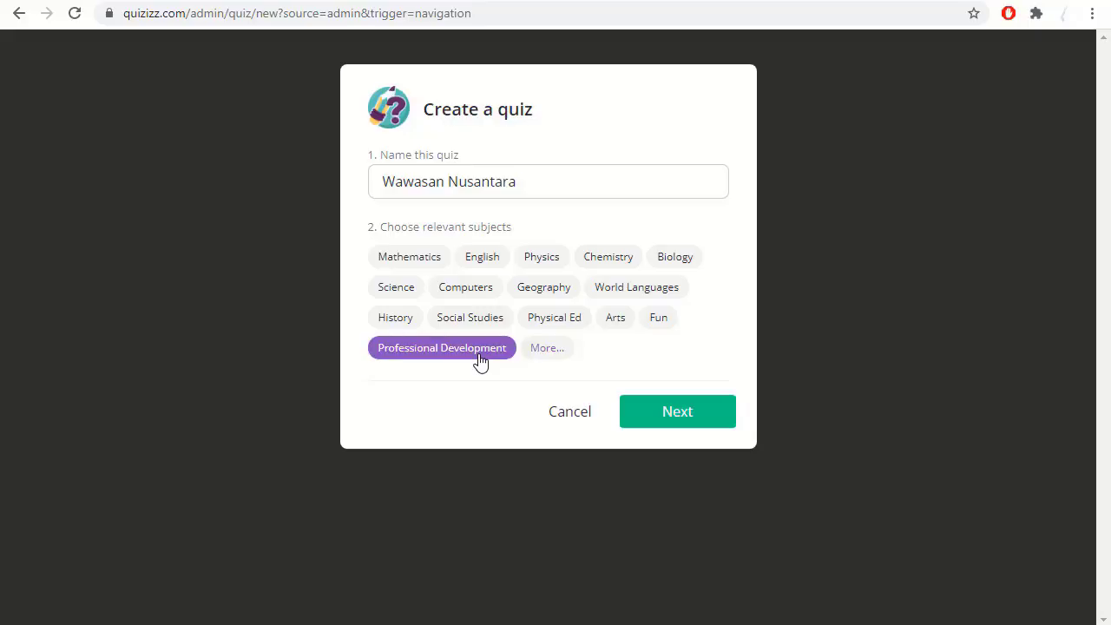
click(675, 414)
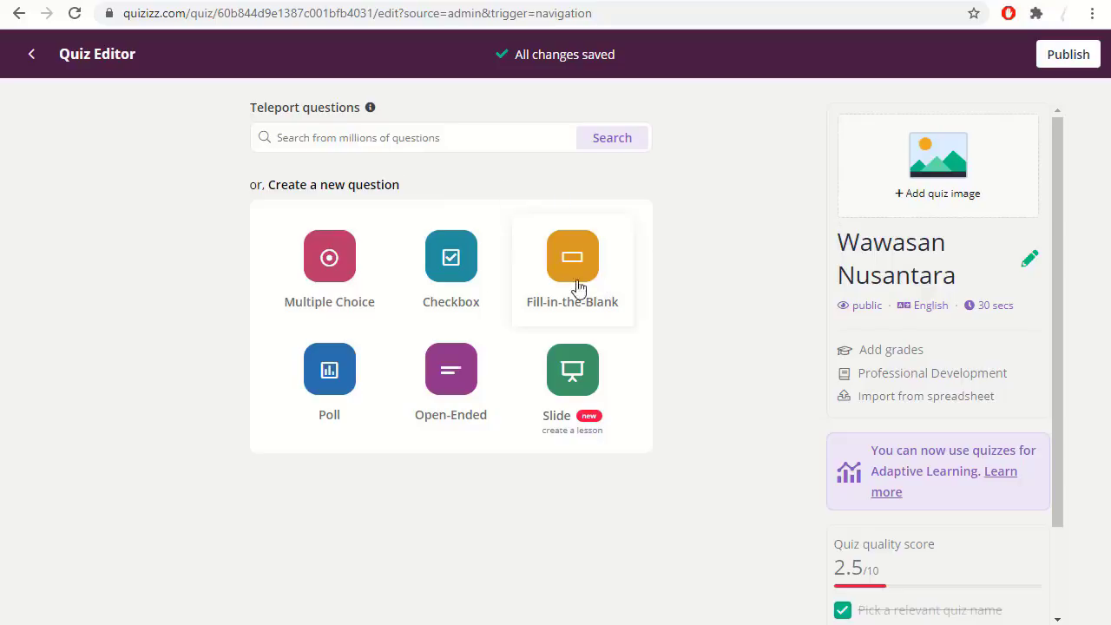
Add a multiple-choice question "Pakaian adat Ulee balang berasal dari" with "Aceh" as answer option 1, marked correct.
click(333, 265)
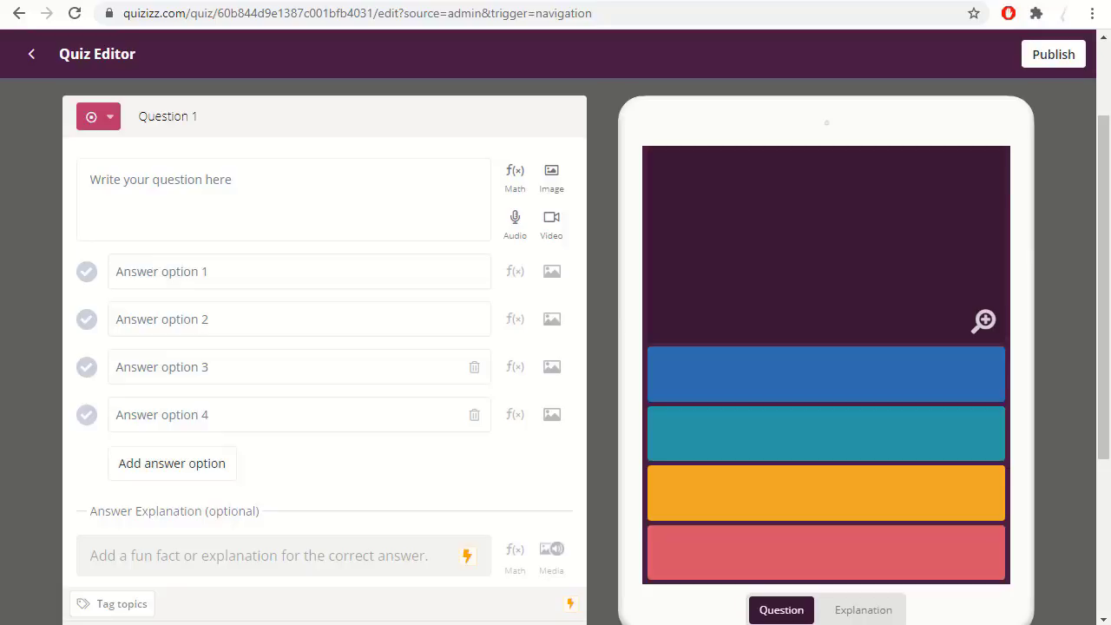
click(145, 168)
text(Pakaian adat Ulee balang berasal dari)
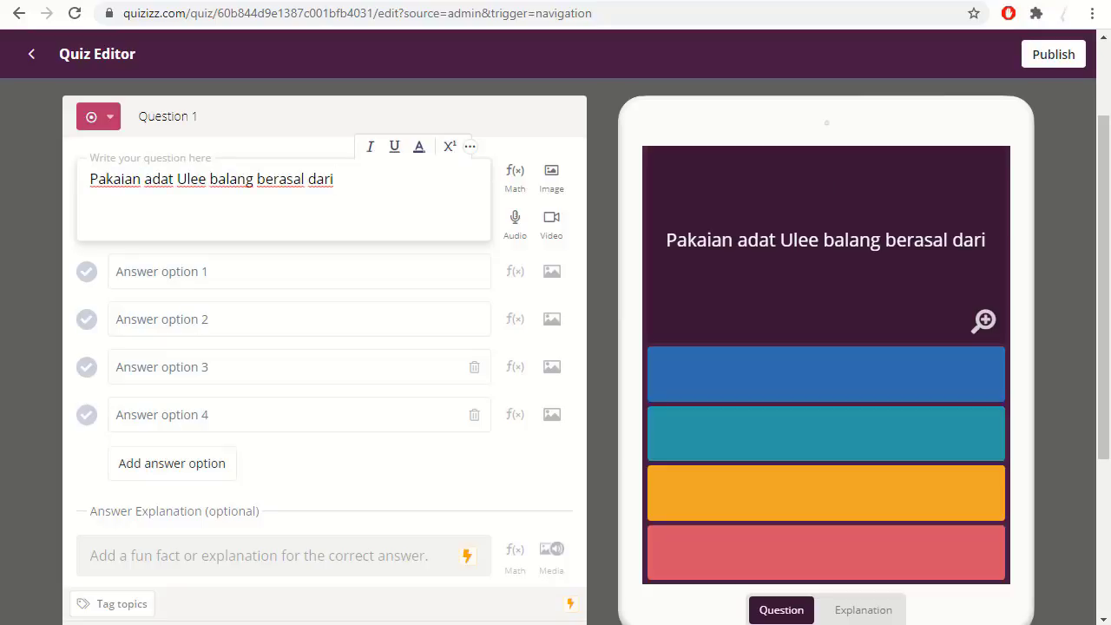
click(166, 271)
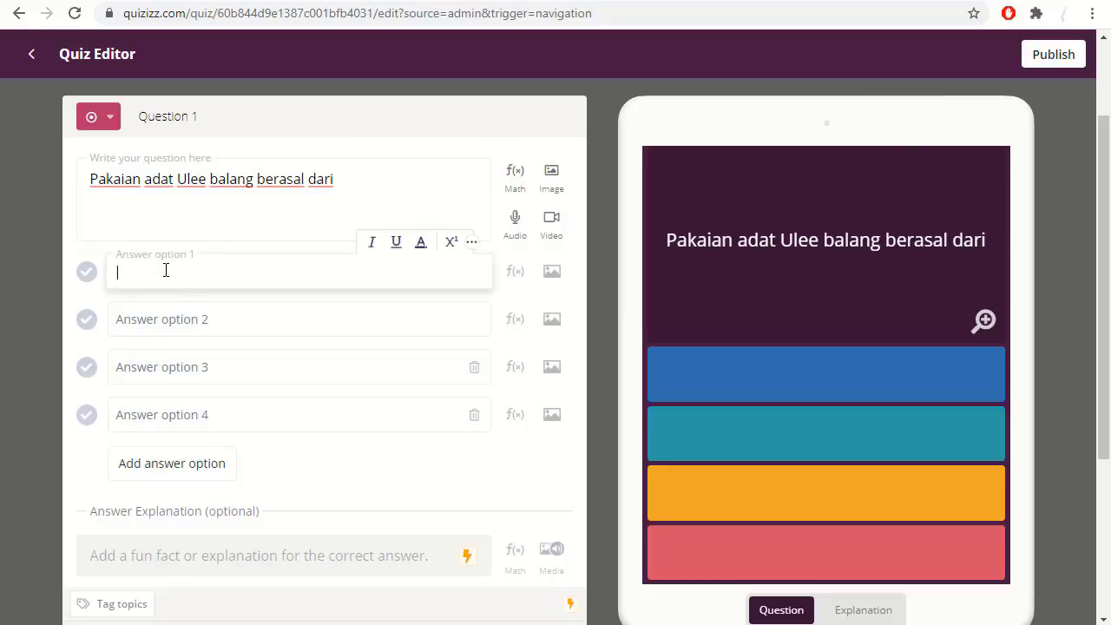
text(Aceh)
click(87, 272)
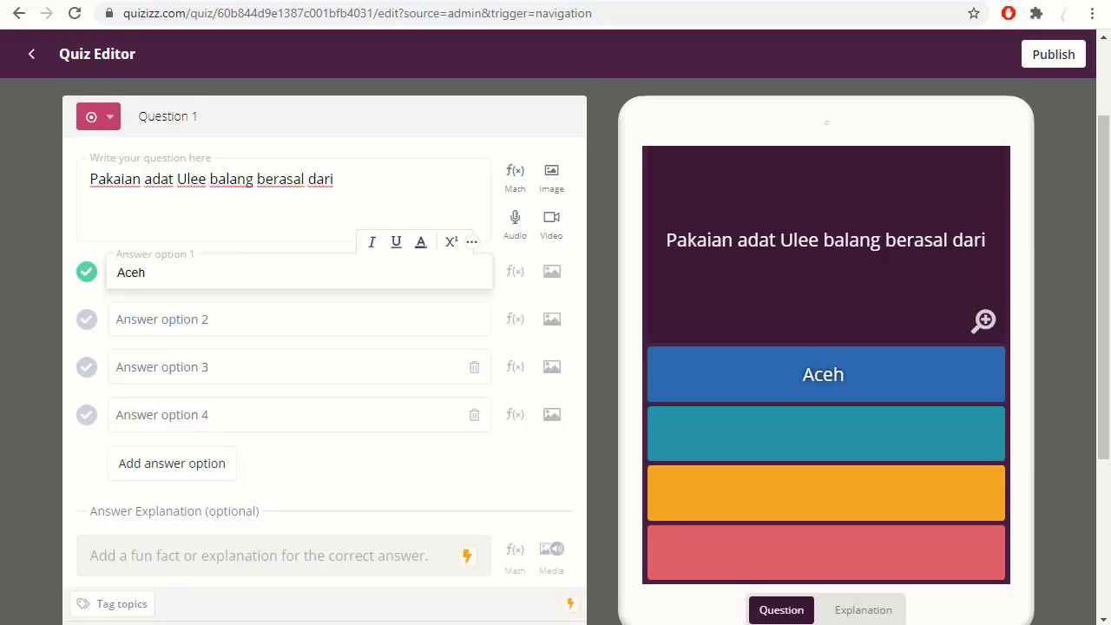
Fill in answer options 2 to 4 of question 1 with Palembang, Riau and Jambi, and save the question.
click(152, 319)
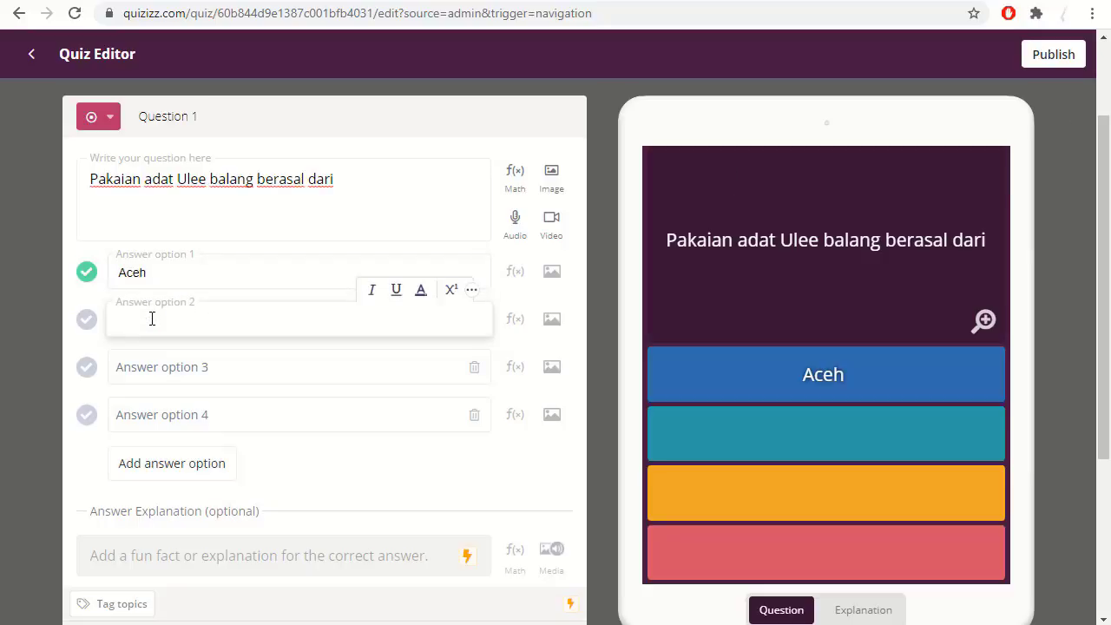
text(Palembang)
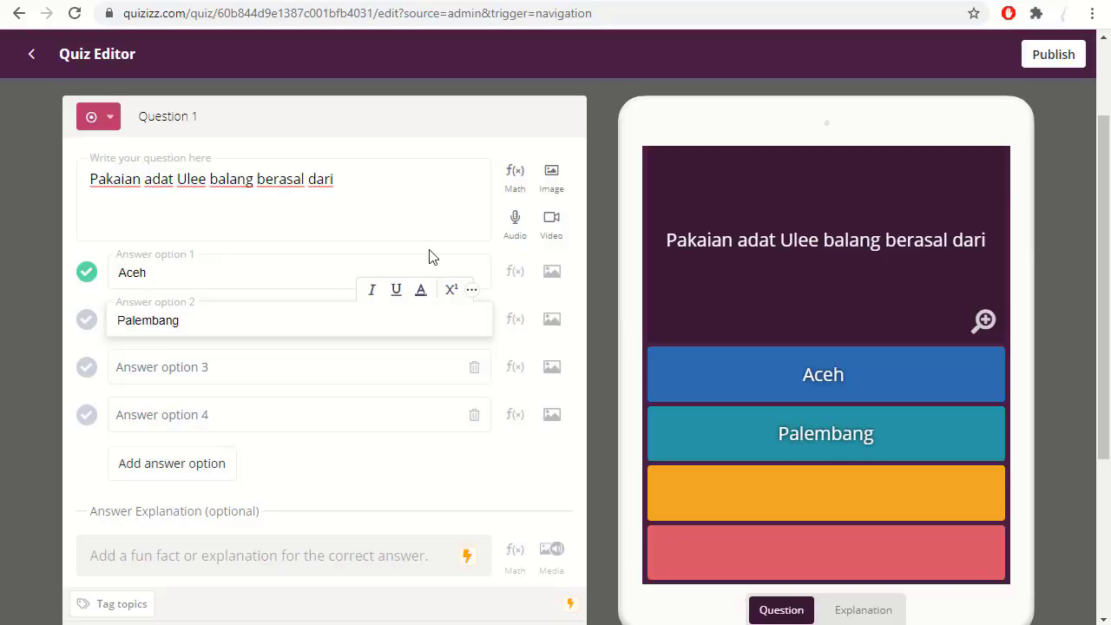
click(212, 371)
text(Riau)
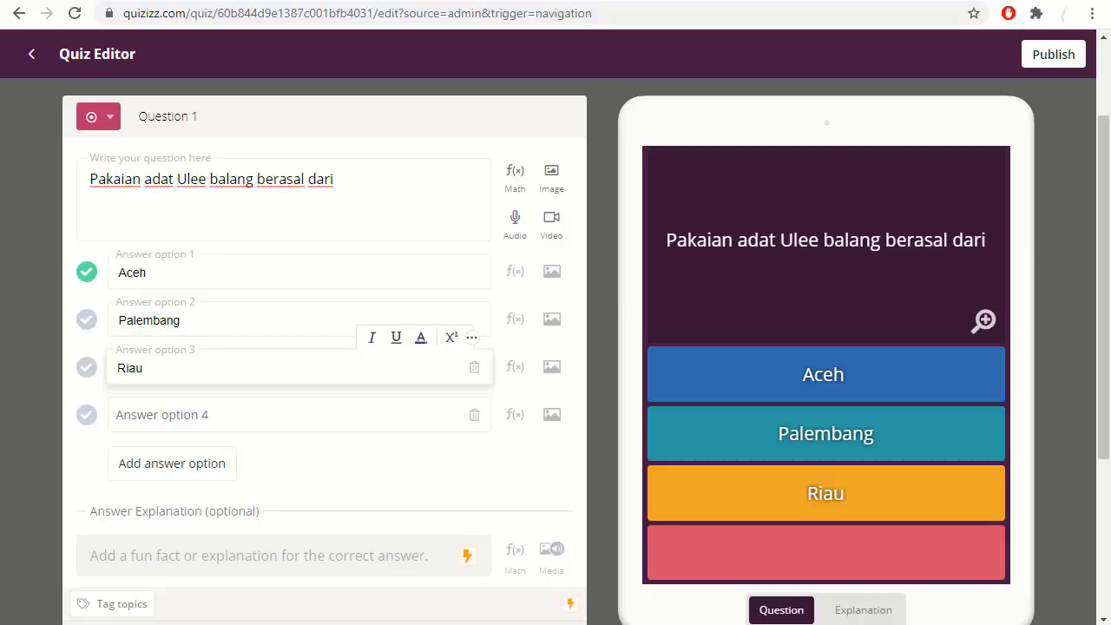
click(143, 419)
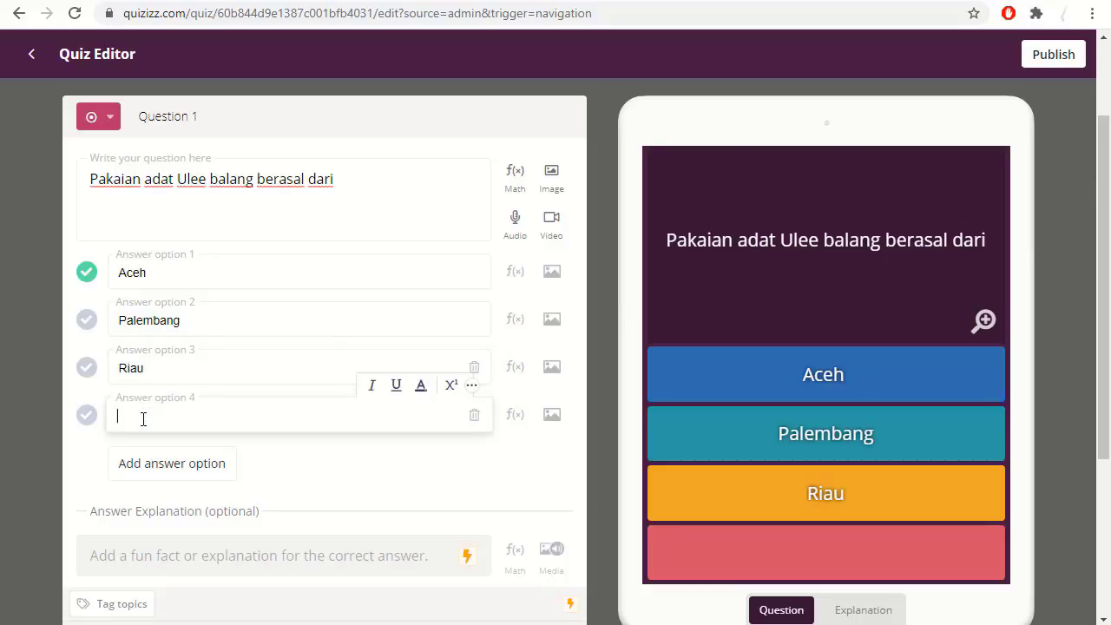
text(Jambi)
scroll(391, 424, down, 1)
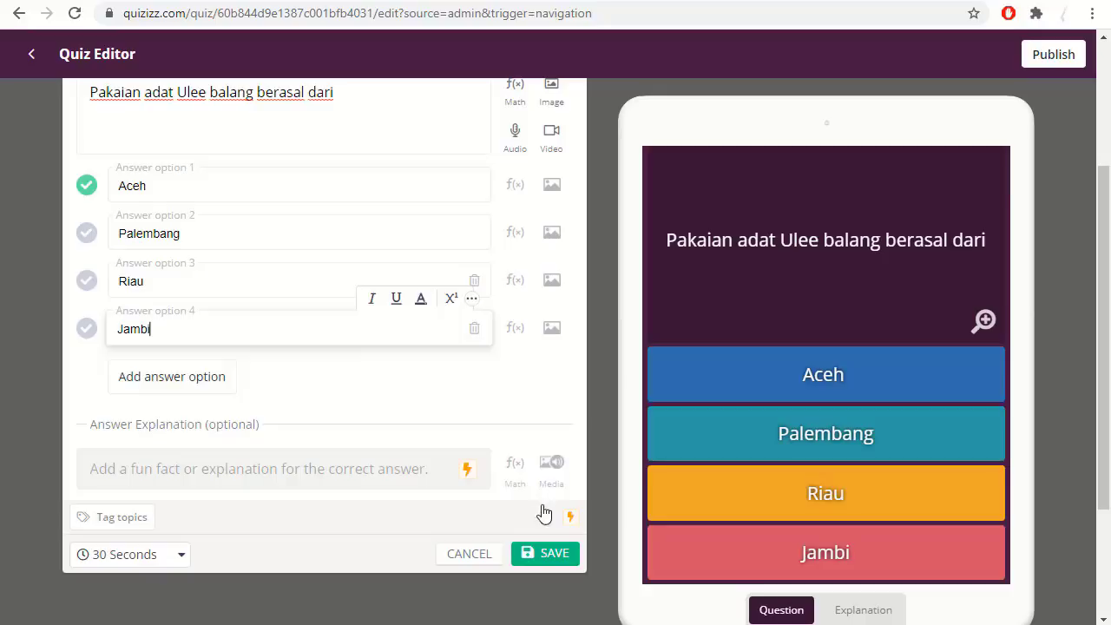
click(549, 554)
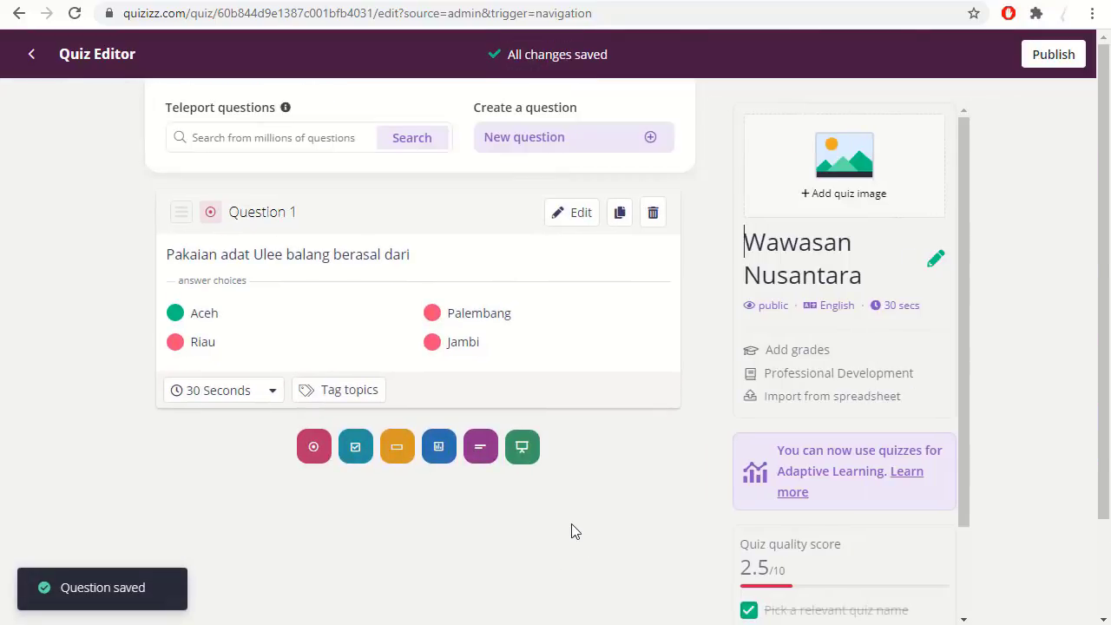
Add a second multiple-choice question "Sasando berasal dari" with "Nusa Tenggara Timur" as answer option 1.
click(314, 451)
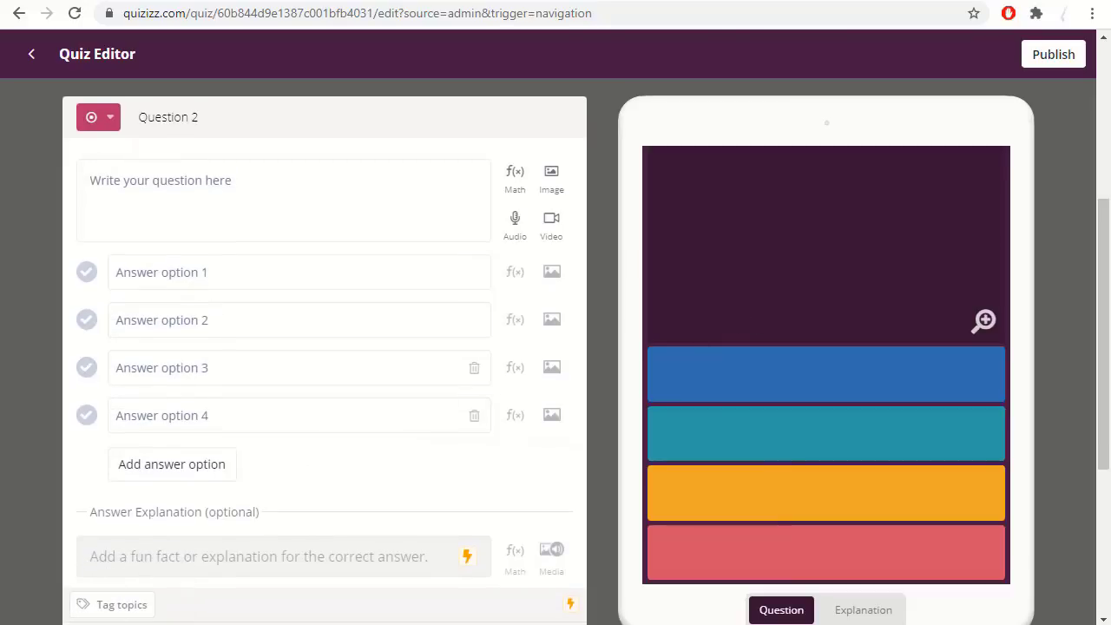
click(139, 196)
text(Sasando berasal dari)
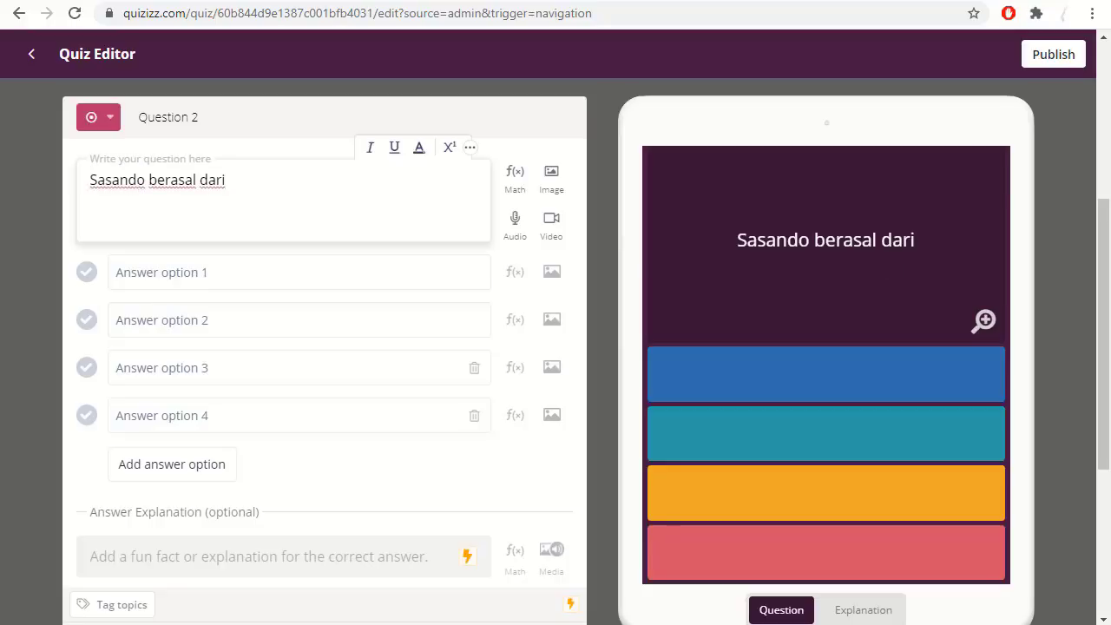
click(252, 273)
text(Nusa Tenggara Timur)
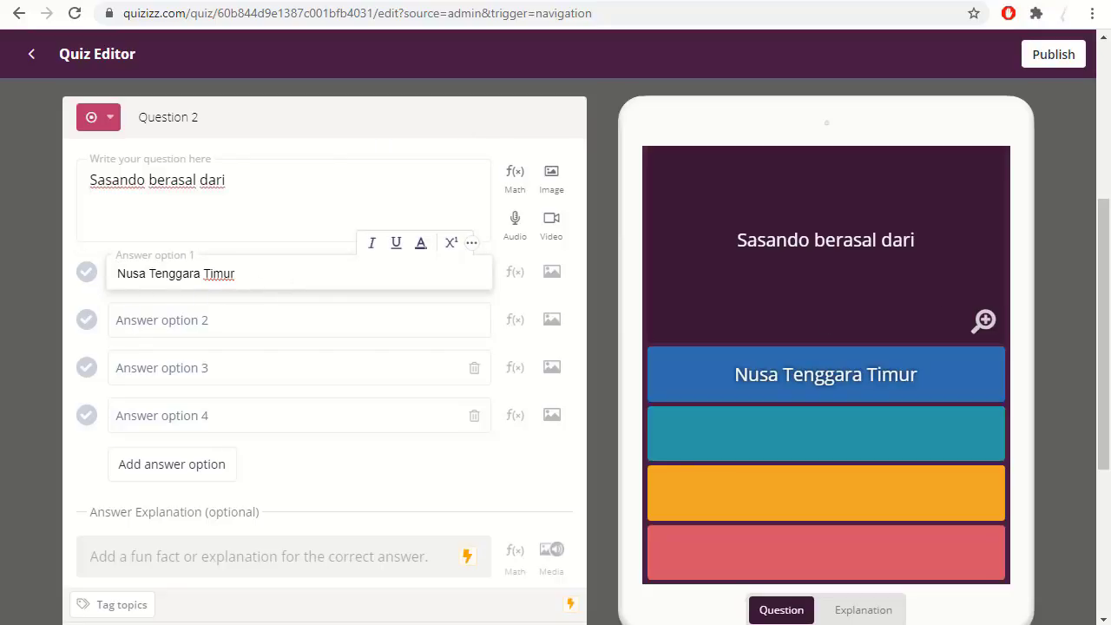
Fill in answer options 2 to 4 of question 2 with Papua, Nusa Tengara Barat and Kalimantan Timur, and mark option 1 as correct.
click(364, 316)
text(Papua)
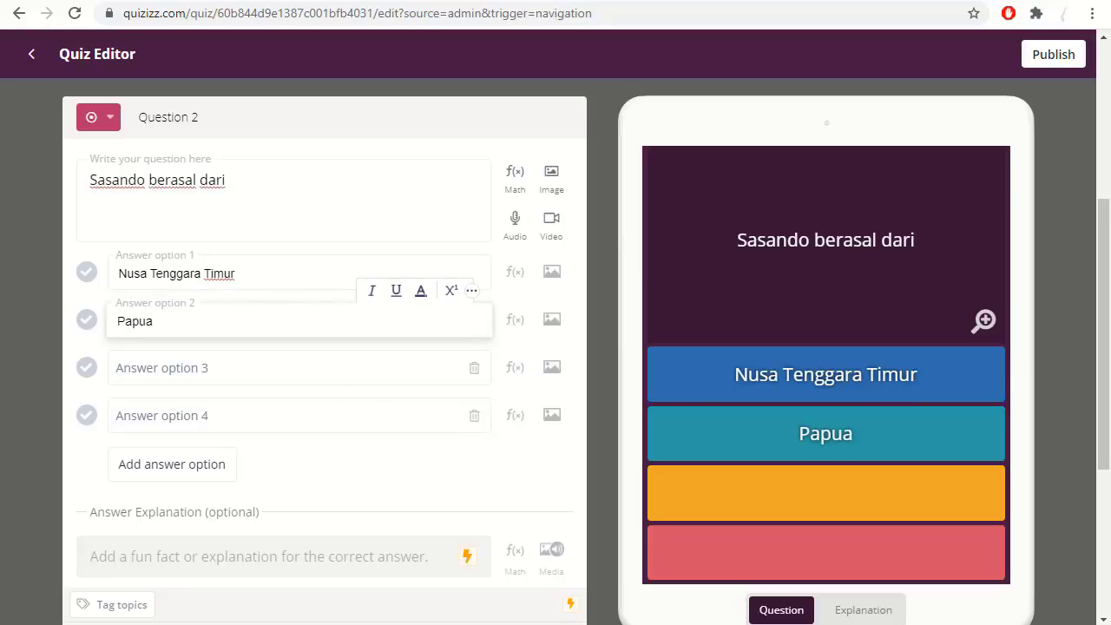
click(152, 367)
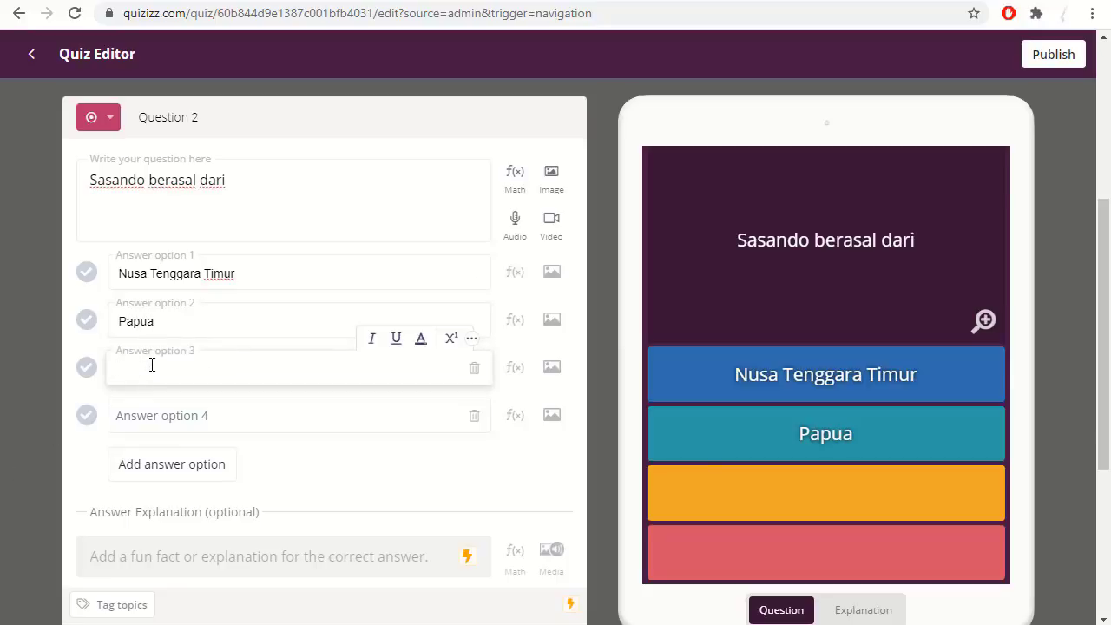
text(Nusa Tengara Barat)
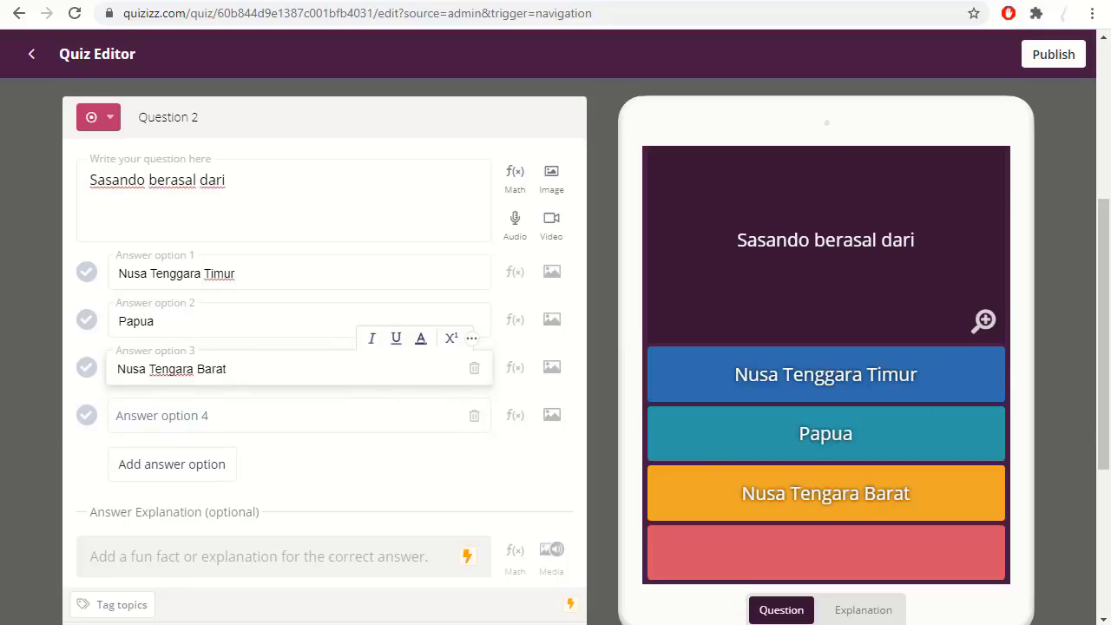
click(192, 417)
text(Kalimantan Timur)
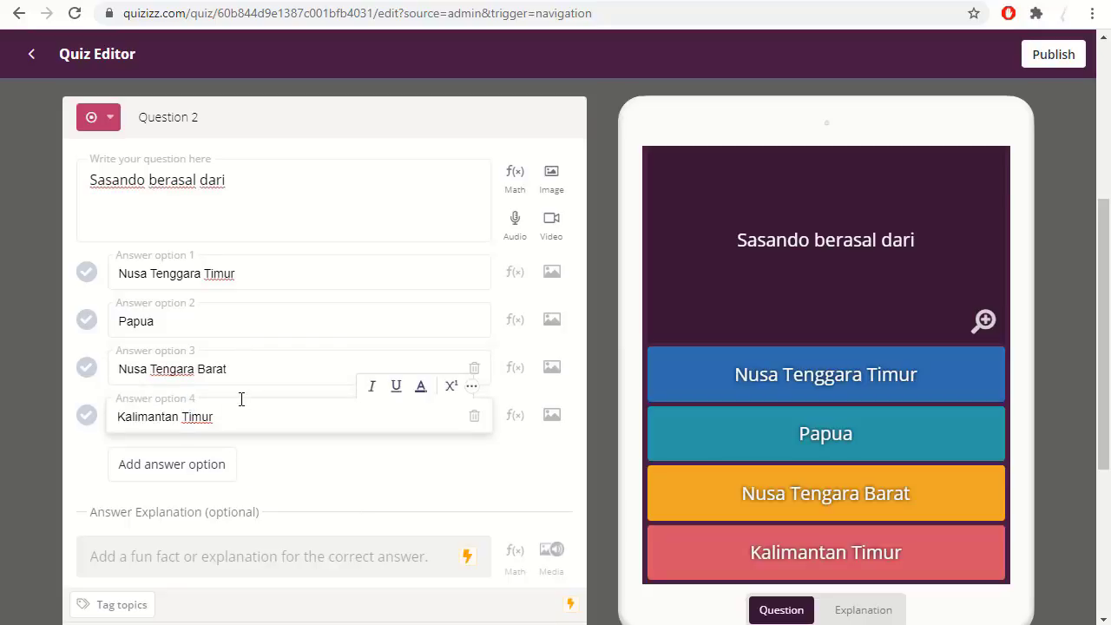
click(89, 279)
Set the time limit of question 2 to 20 seconds and save the question.
scroll(290, 390, down, 2)
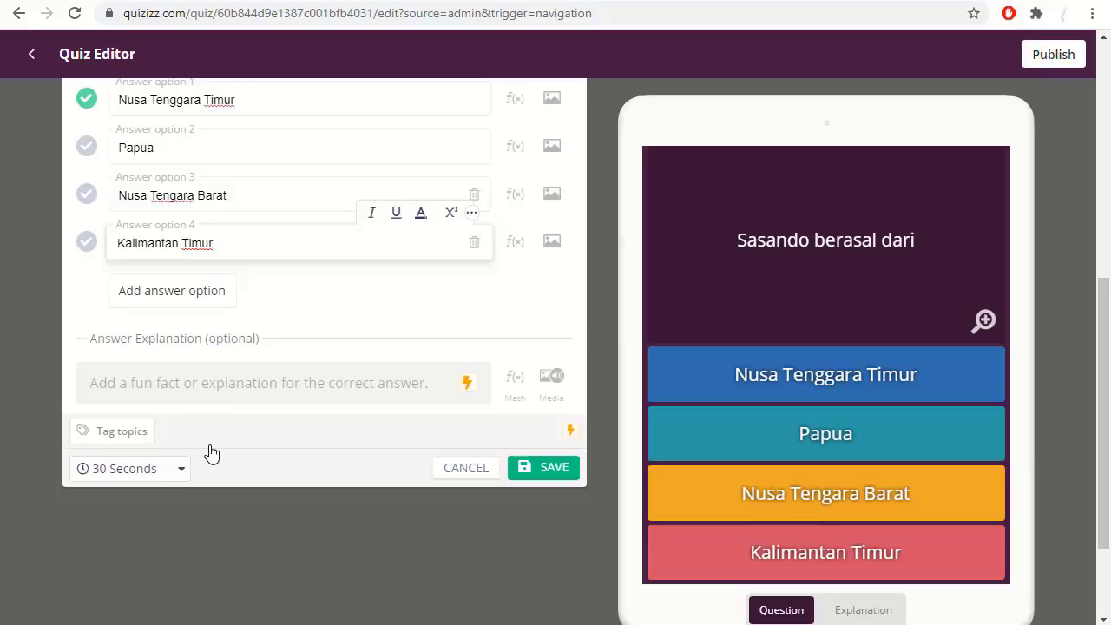
click(181, 470)
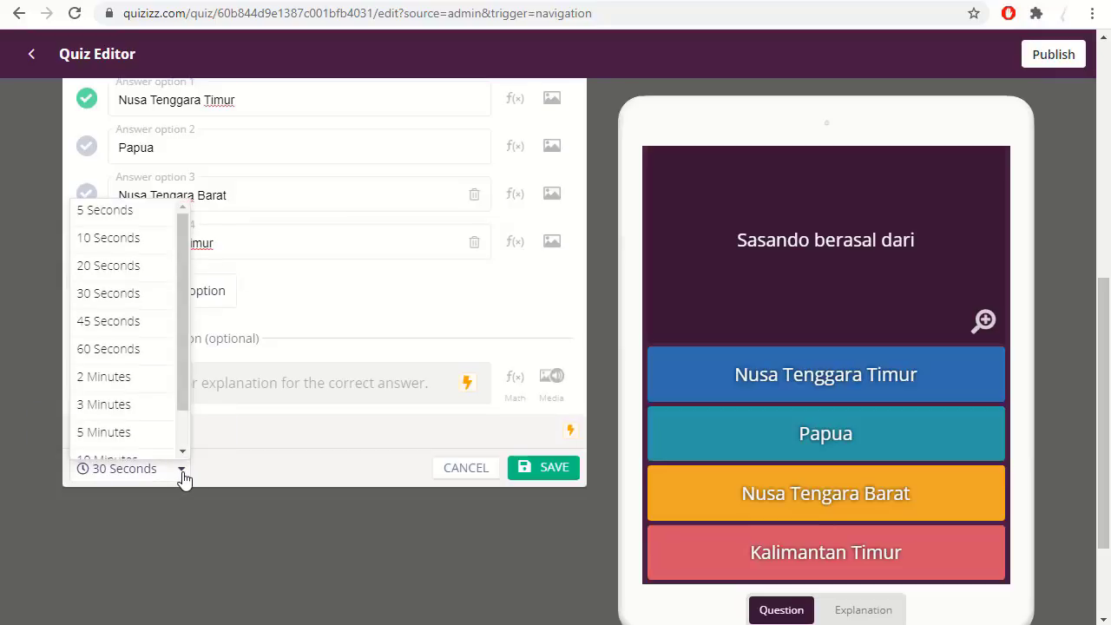
click(108, 266)
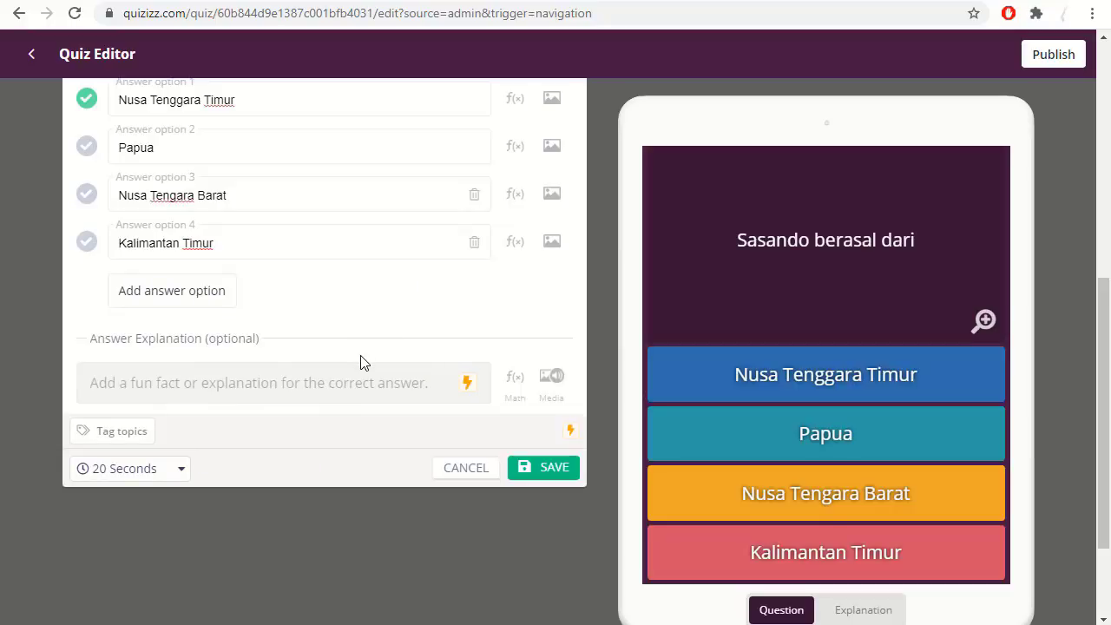
scroll(363, 363, up, 3)
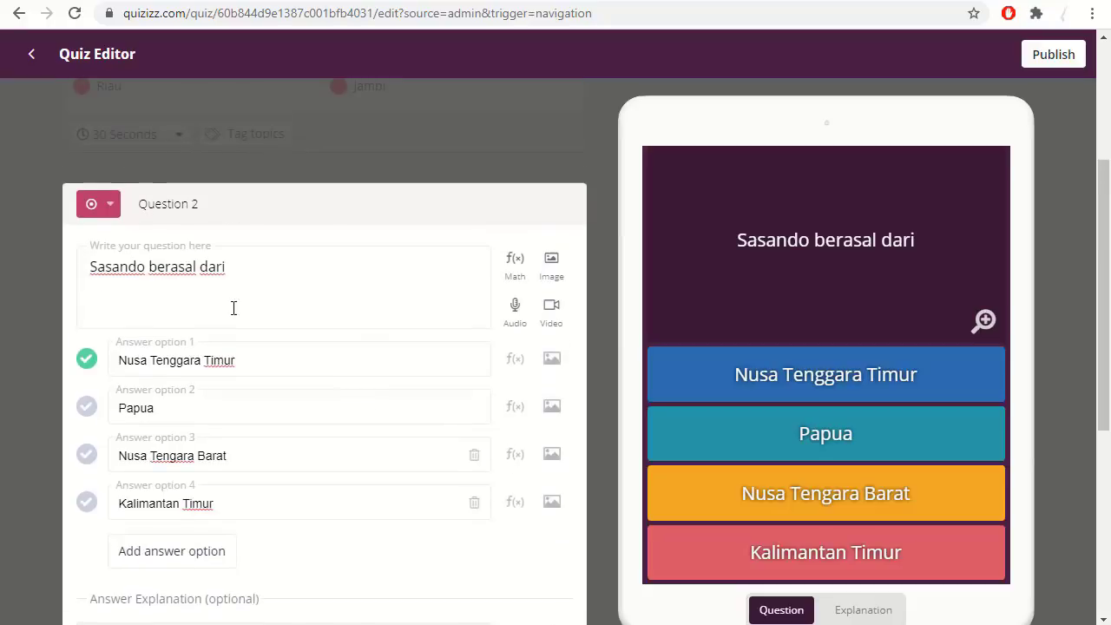
scroll(410, 321, down, 2)
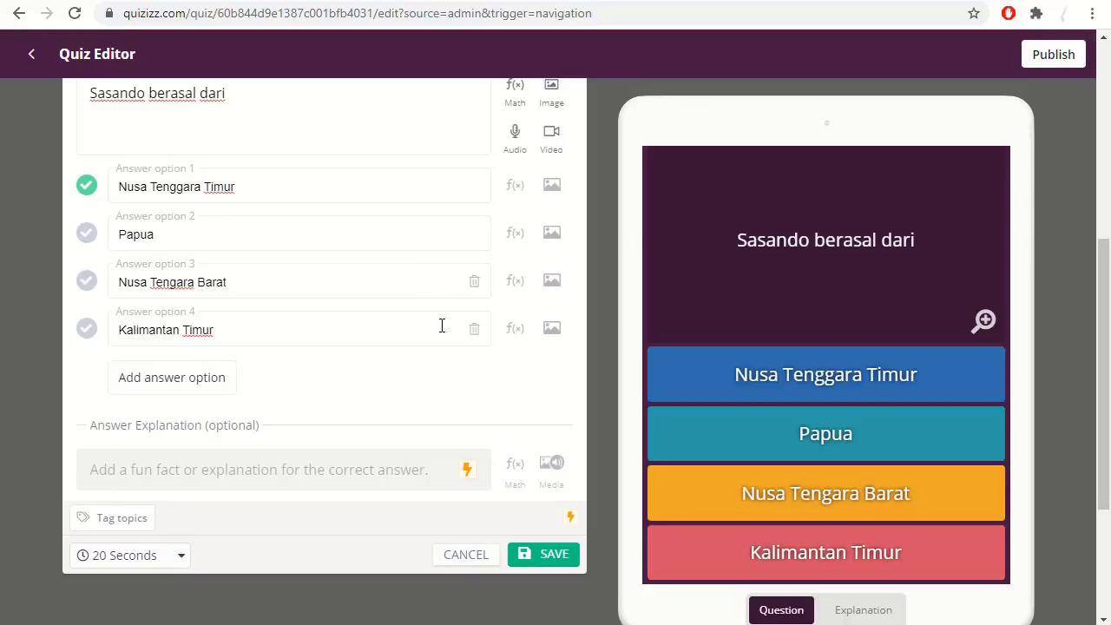
click(556, 559)
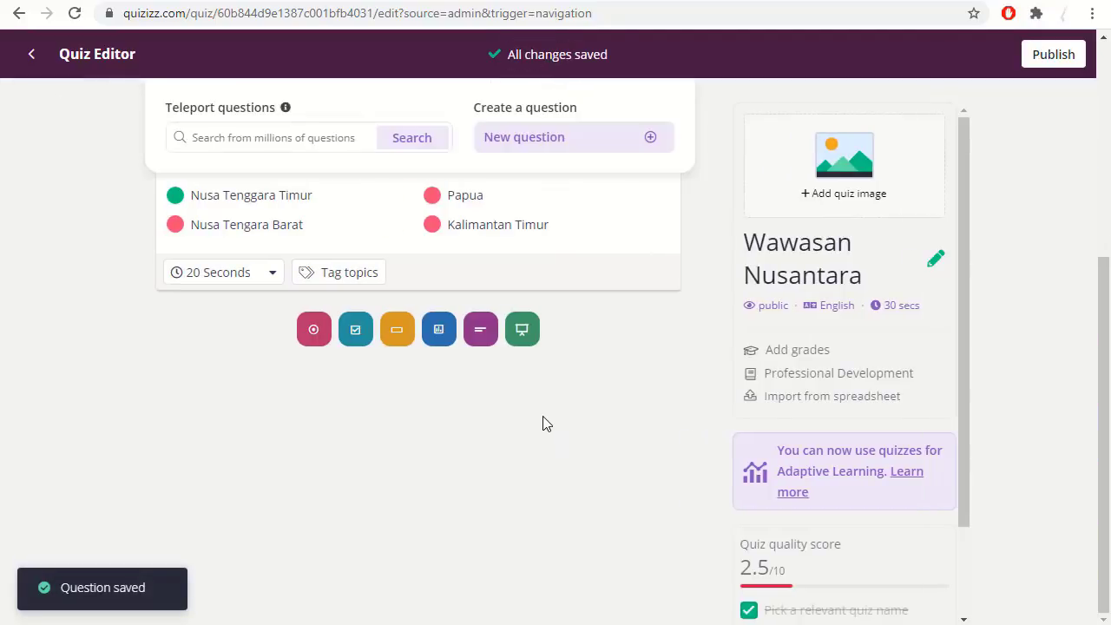
Add a third multiple-choice question "Gudeg berasal dari" with "Yogyakarta" as answer option 3.
scroll(558, 400, up, 4)
scroll(559, 397, down, 2)
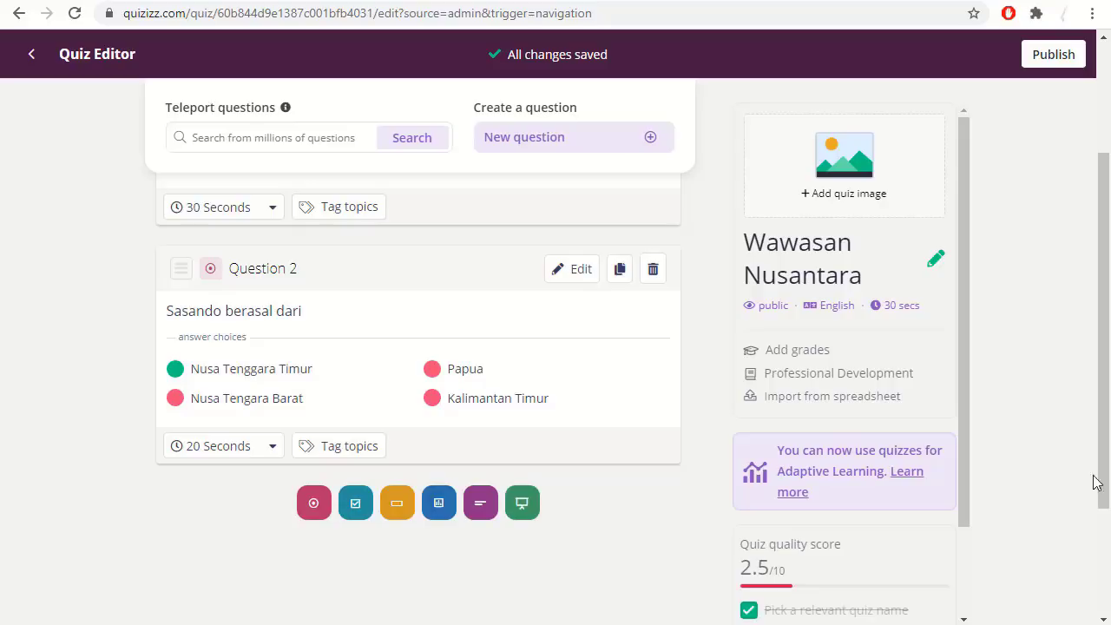
click(314, 503)
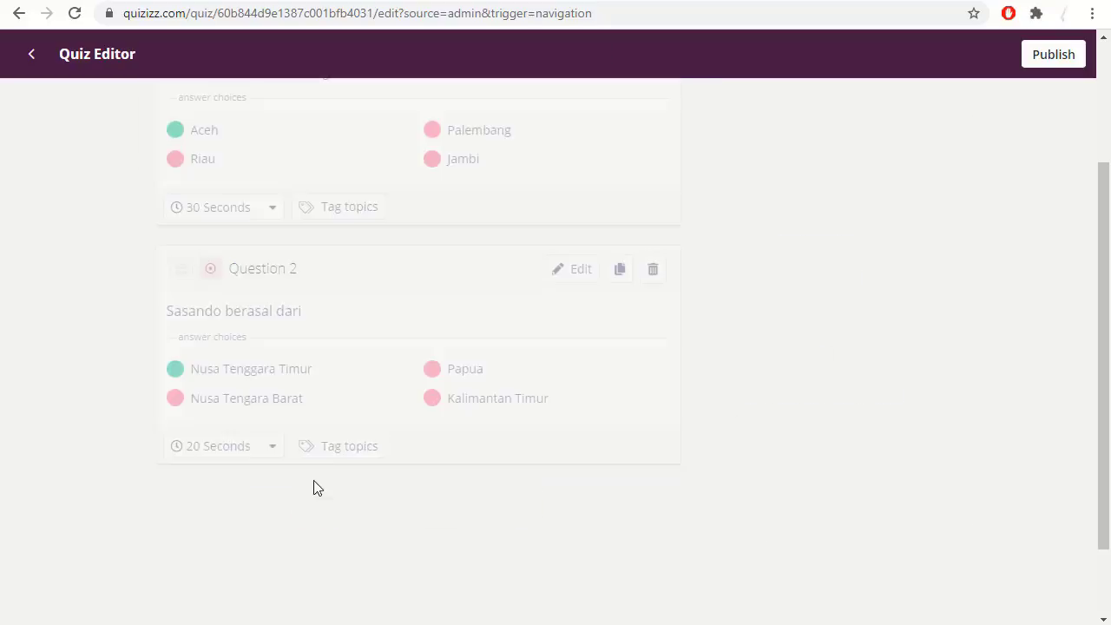
click(193, 188)
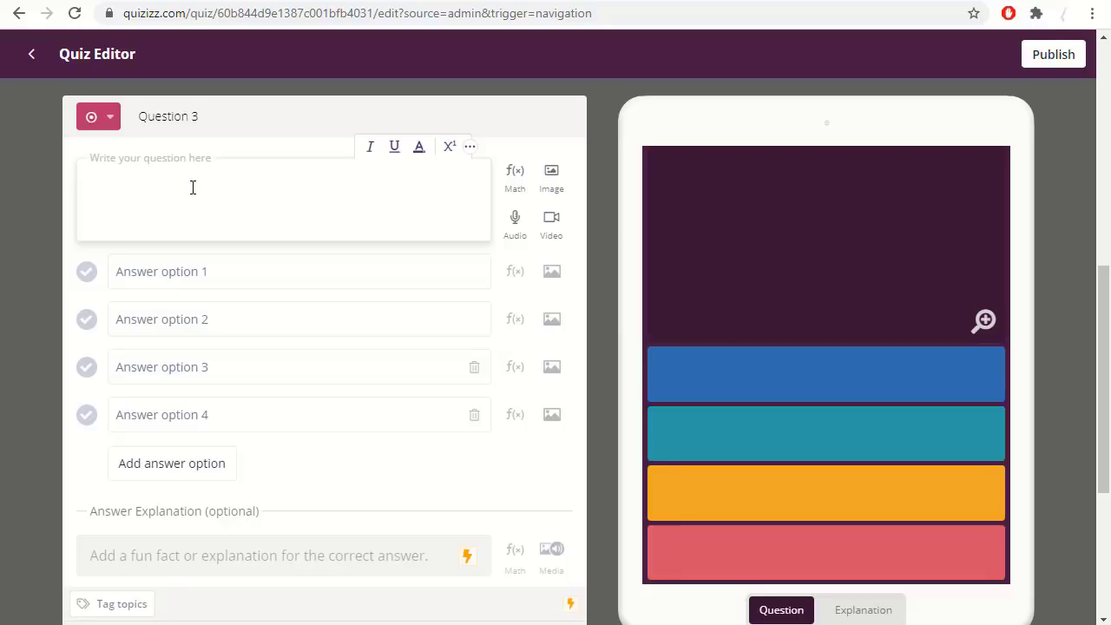
text(Gudeg berasal dari)
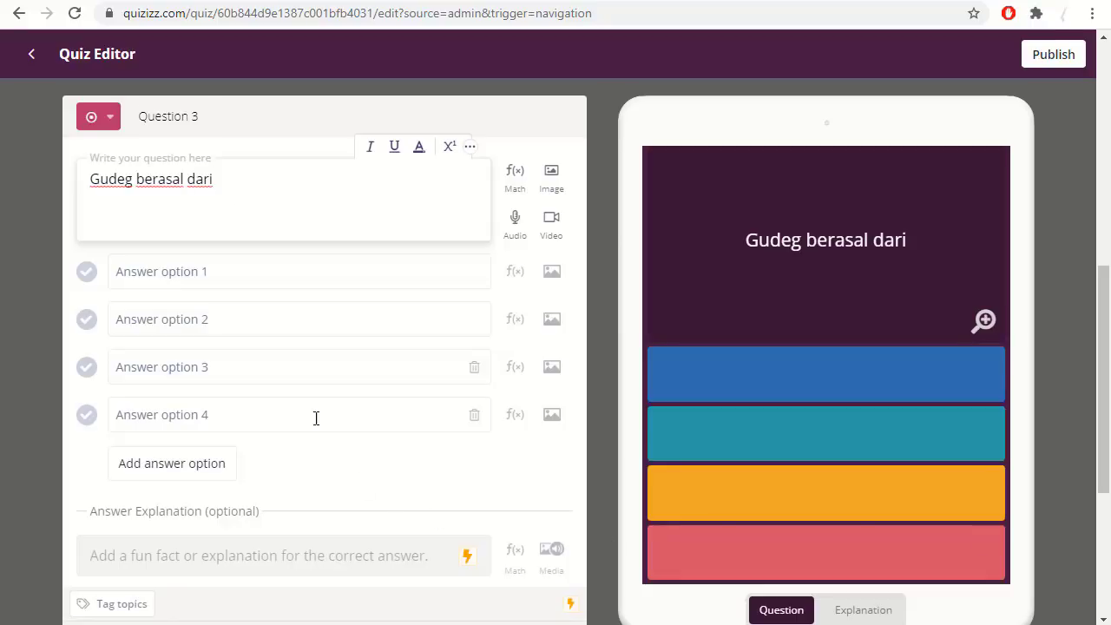
text(Yogyakarta)
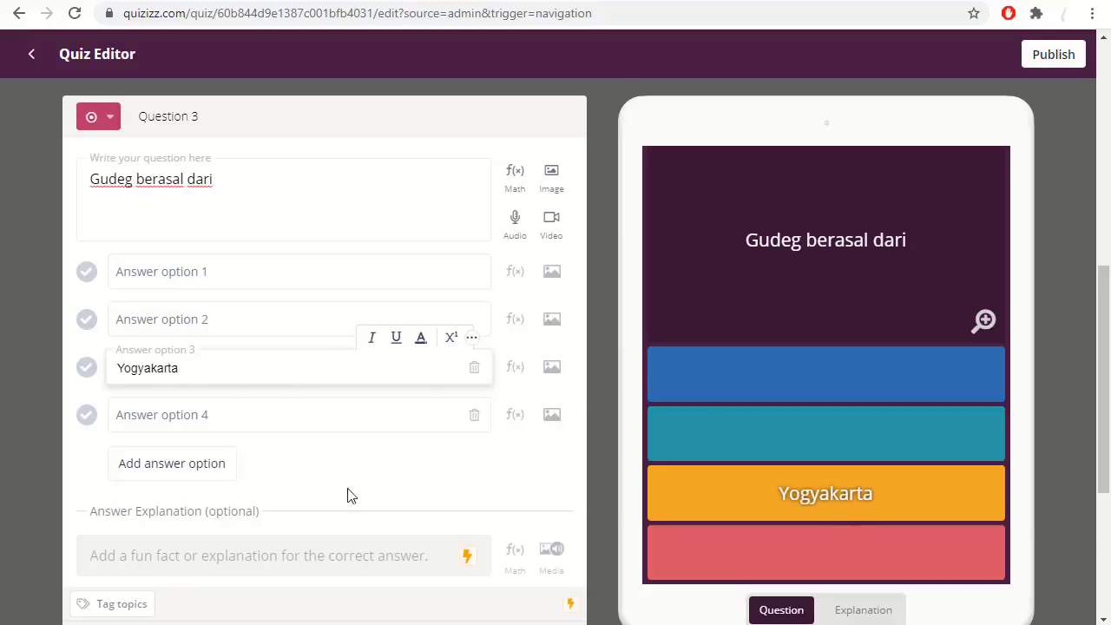
Fill in answer options 2, 1 and 4 of question 3 with Banten, Semarang and Malang.
click(148, 320)
text(Banten)
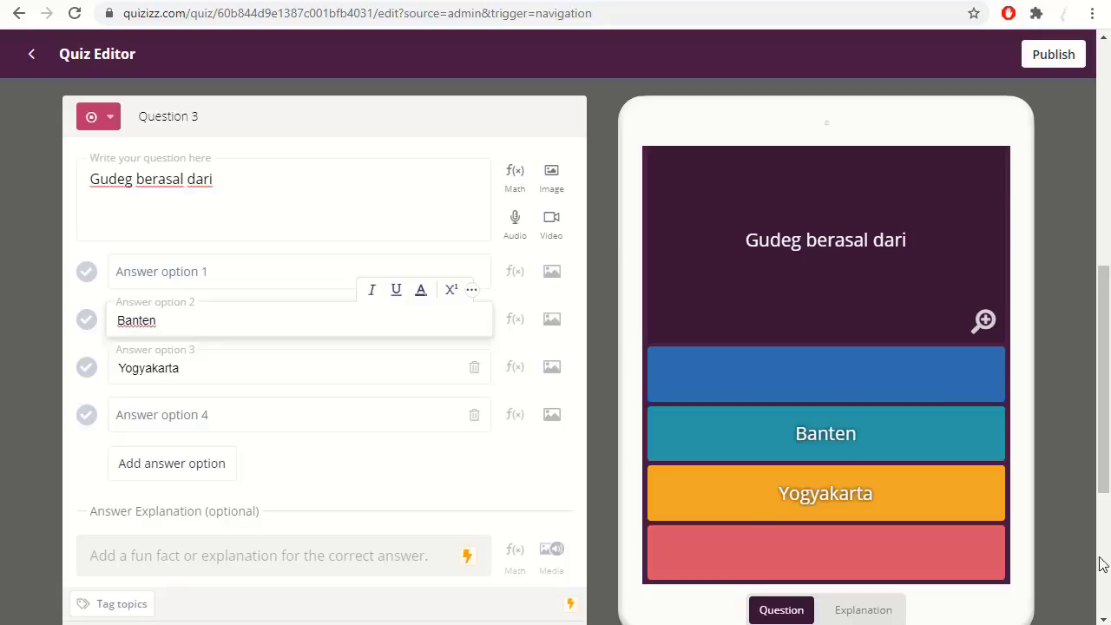
click(137, 273)
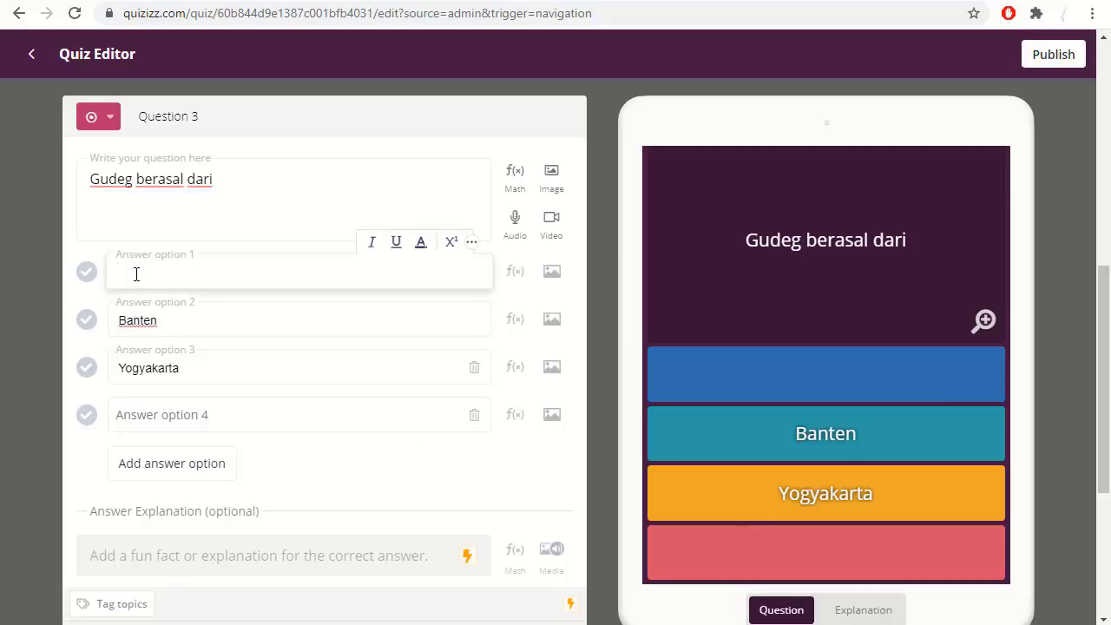
text(Semarang)
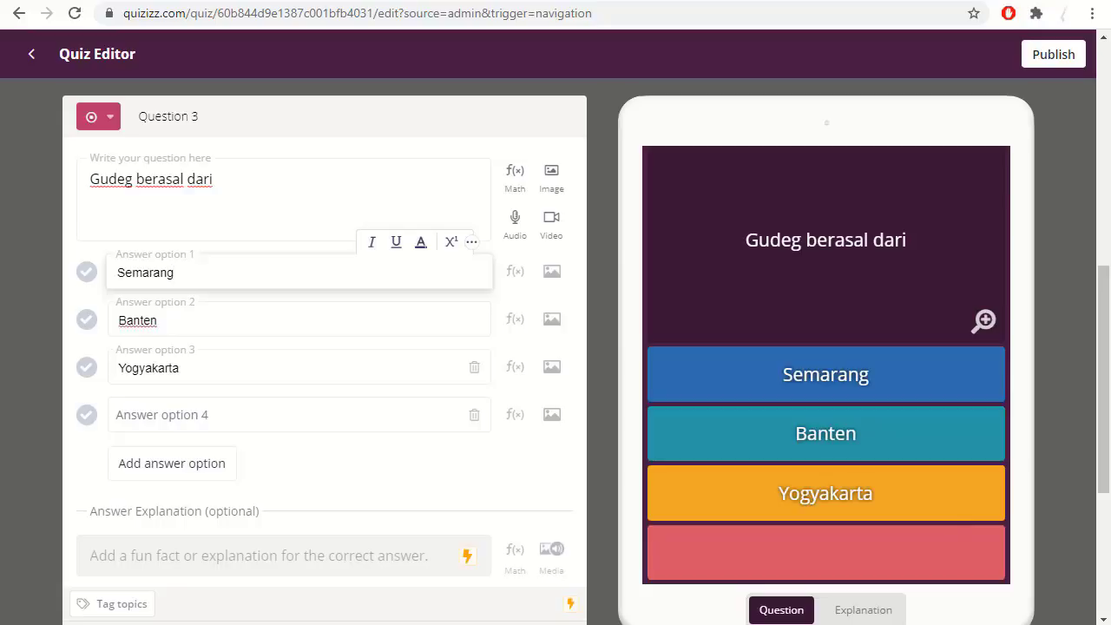
click(144, 419)
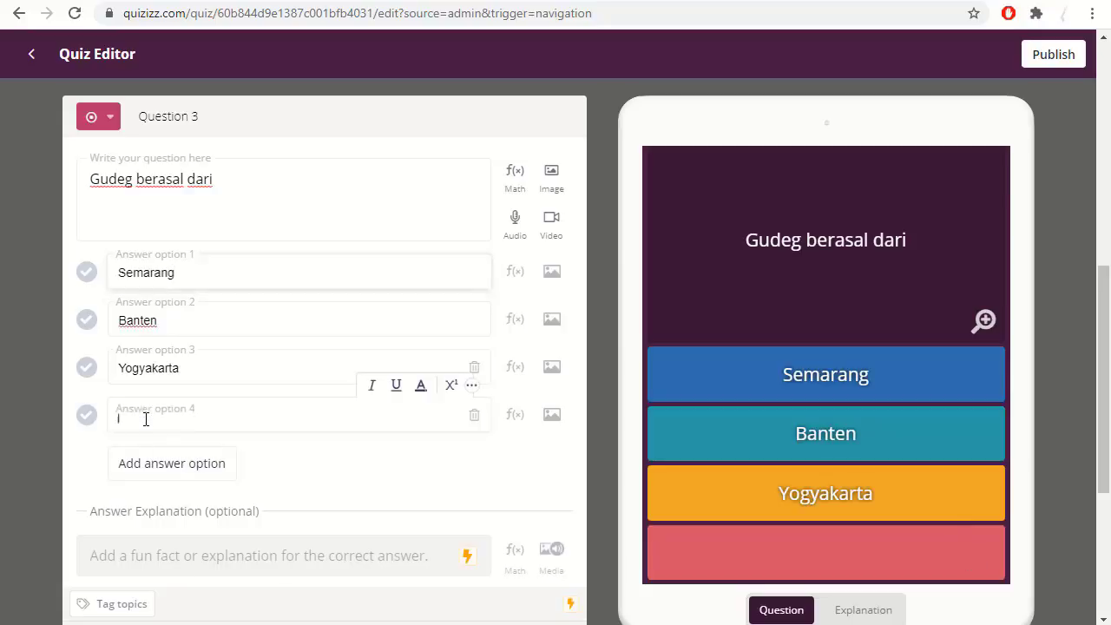
text(Malang)
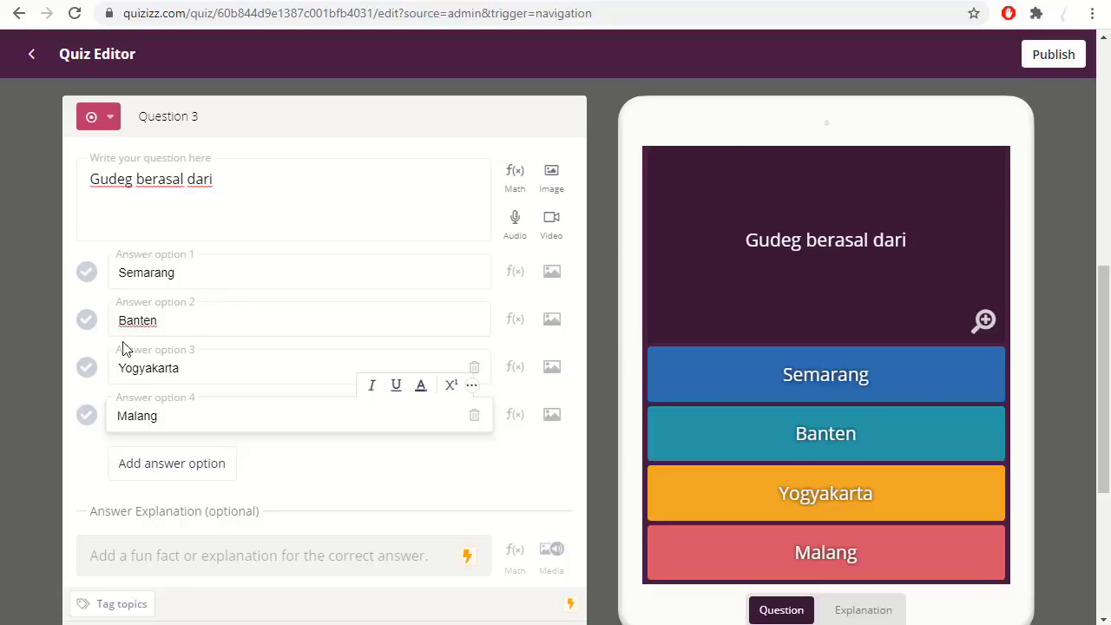
Mark Yogyakarta as the correct answer of question 3 and save the question.
click(86, 367)
scroll(254, 473, down, 3)
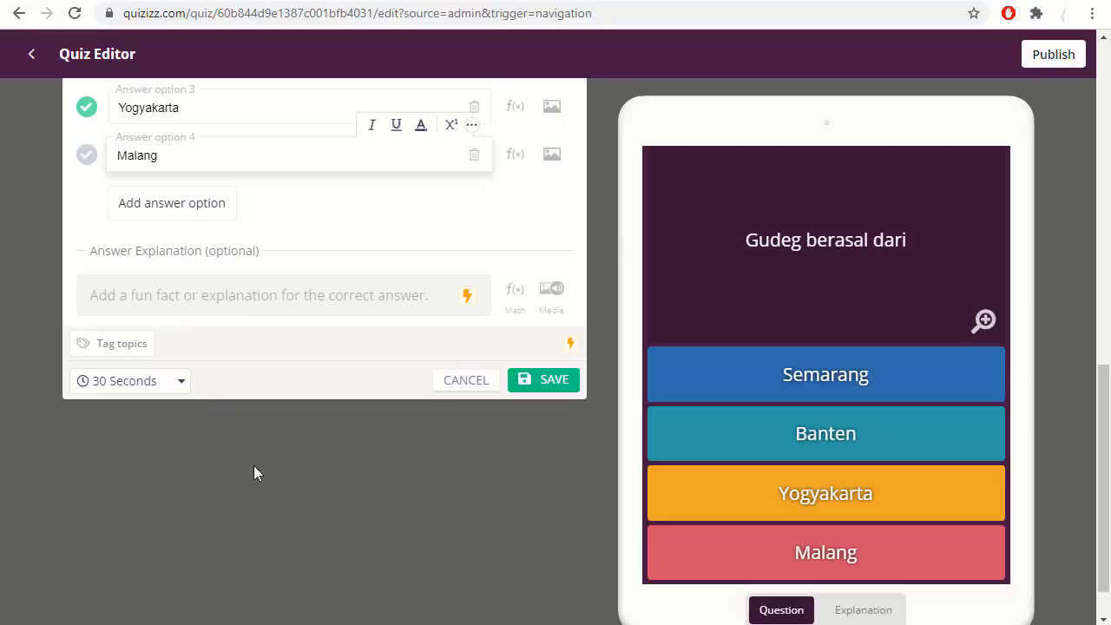
click(554, 382)
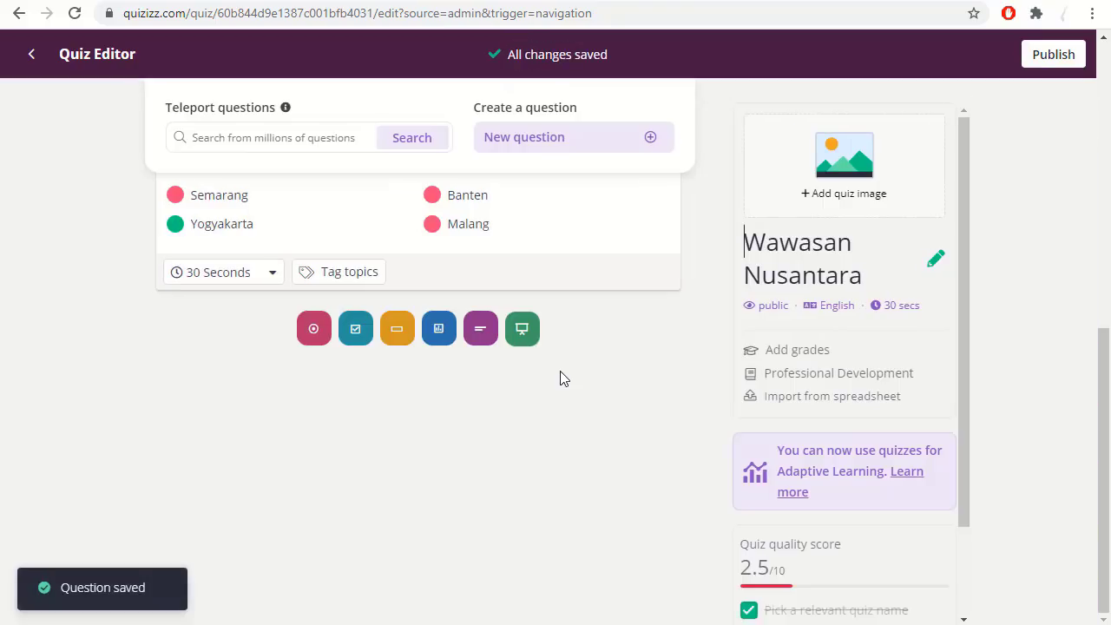
Open the quiz details and set the quiz's visibility to "Private, visible to you".
scroll(575, 399, up, 8)
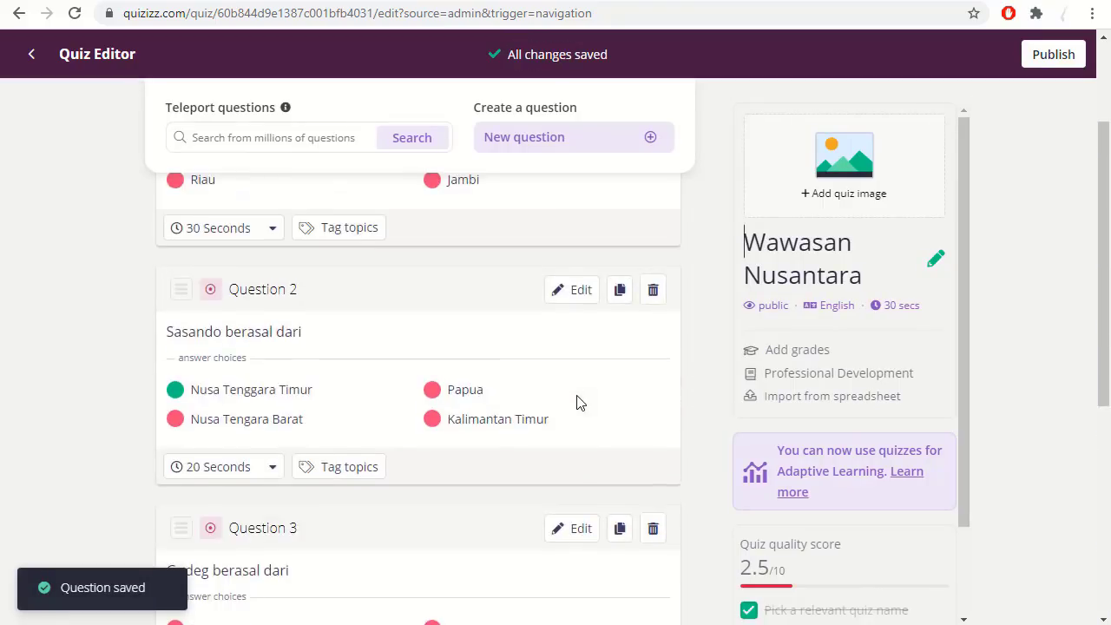
scroll(578, 403, down, 1)
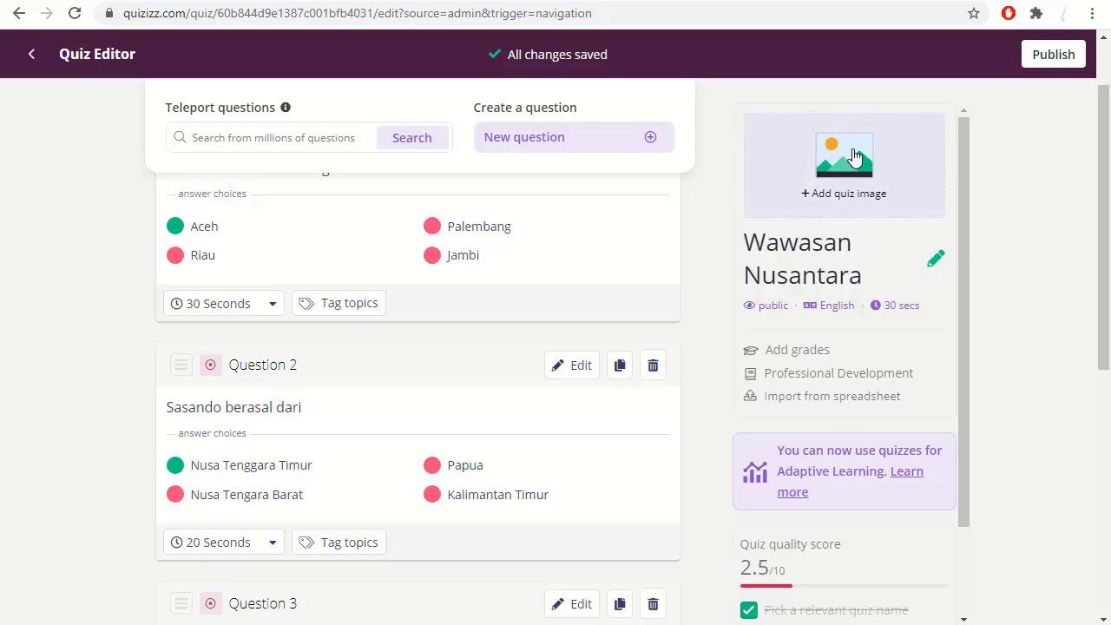
scroll(842, 205, up, 1)
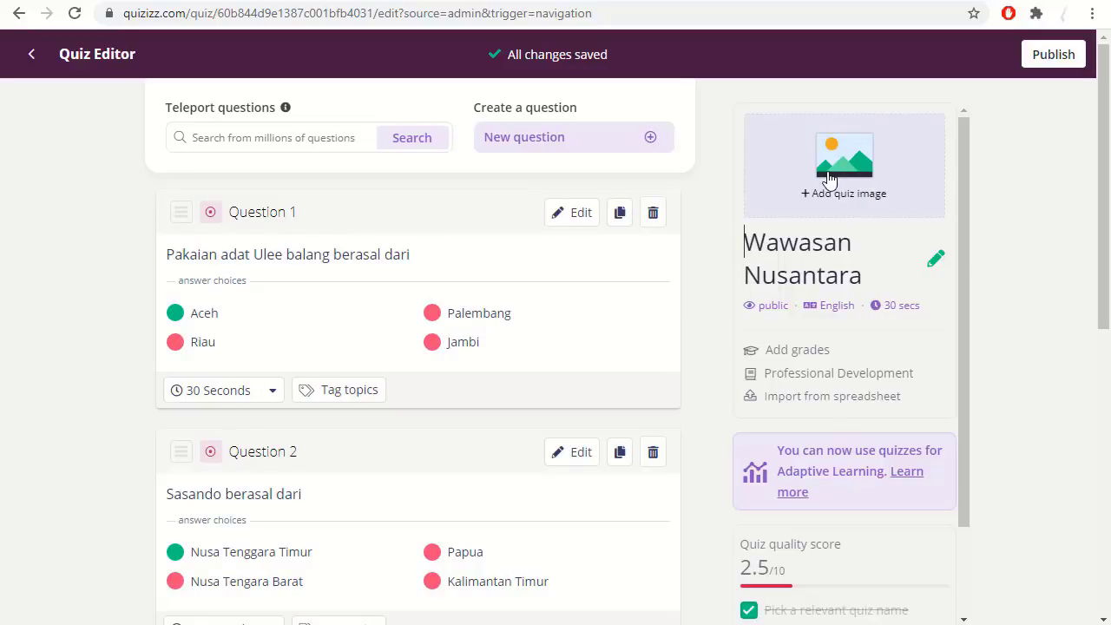
click(777, 313)
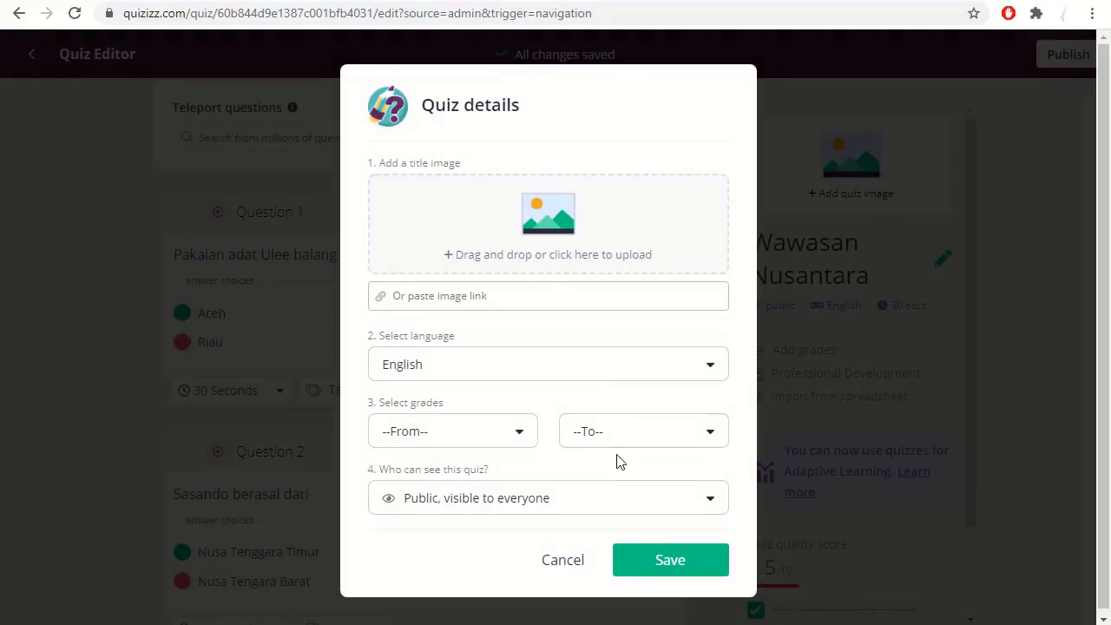
click(594, 506)
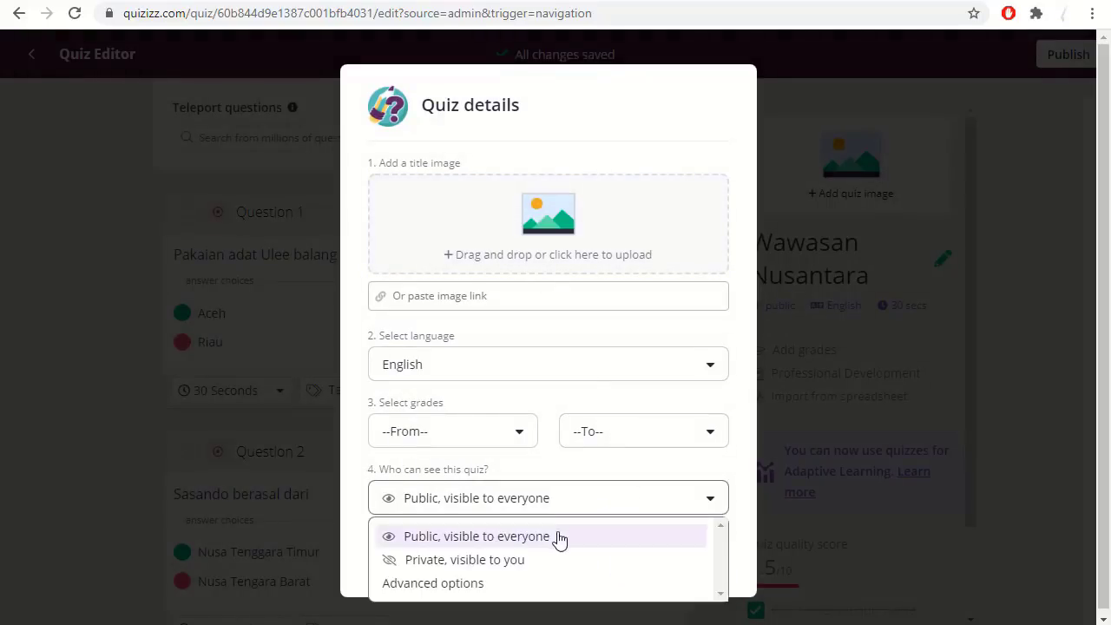
click(465, 563)
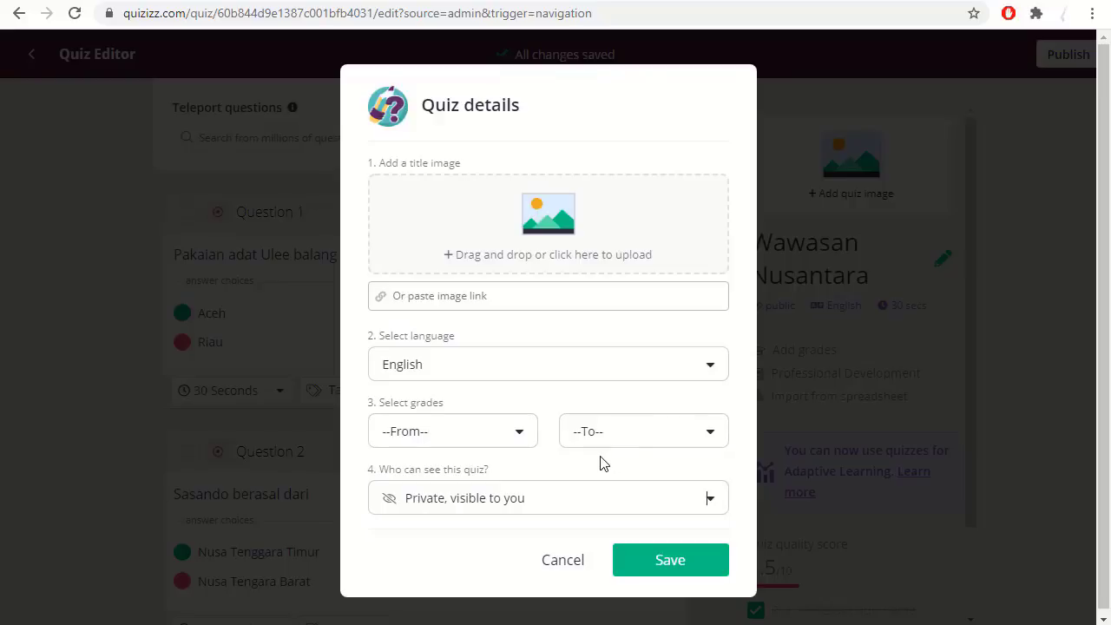
Set the starting grade of the quiz to Professional Development.
click(502, 436)
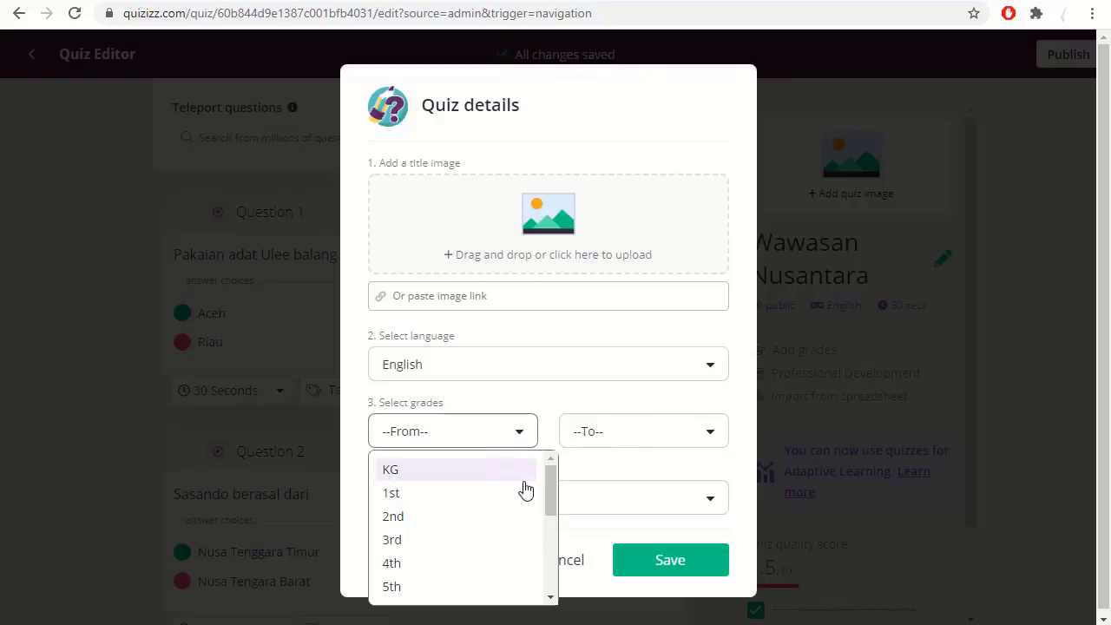
scroll(554, 489, down, 5)
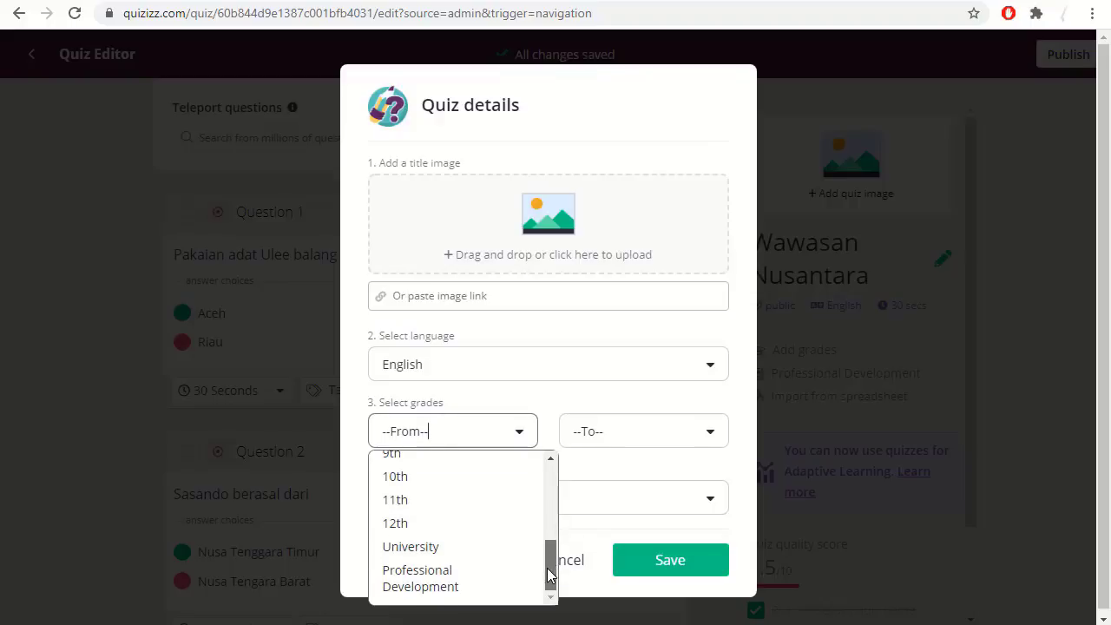
click(443, 582)
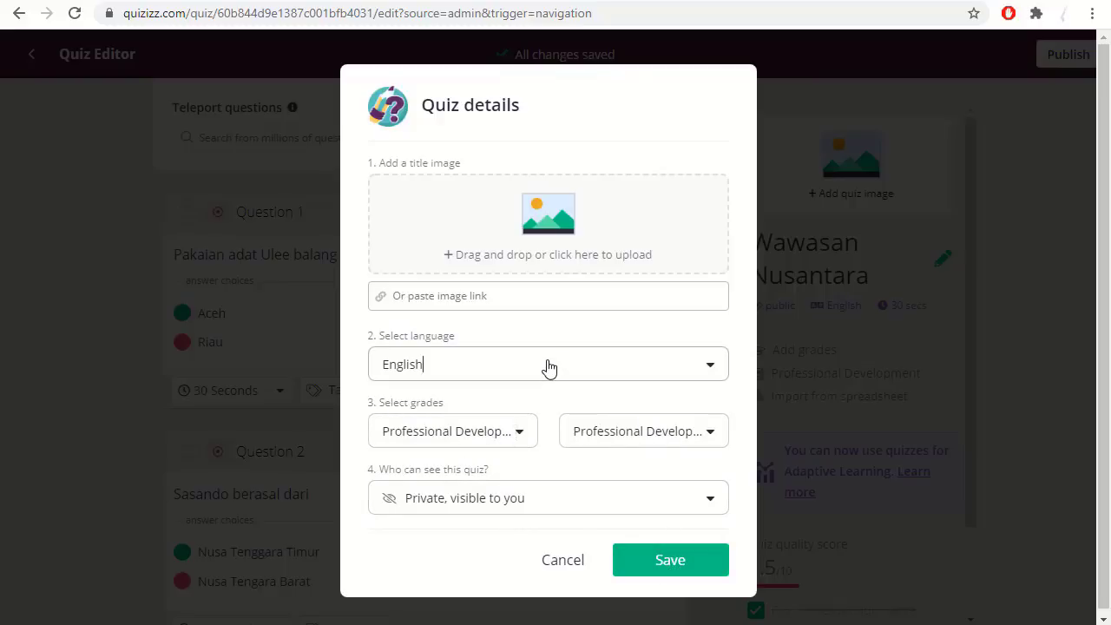
Look through the language choices in the quiz details.
drag(549, 369, 386, 371)
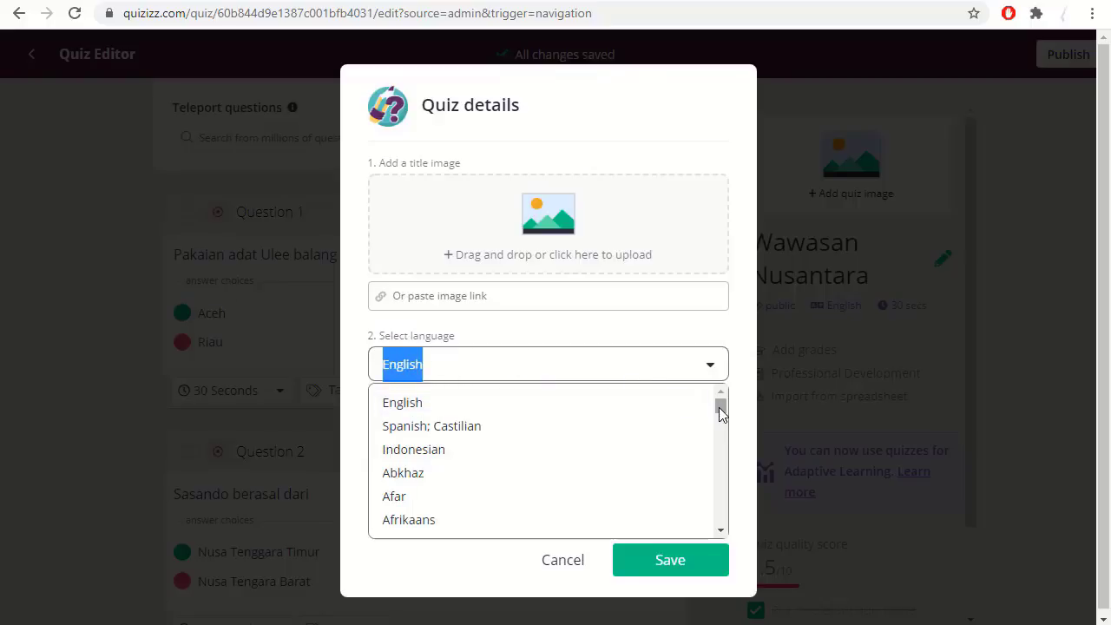
drag(721, 408, 721, 457)
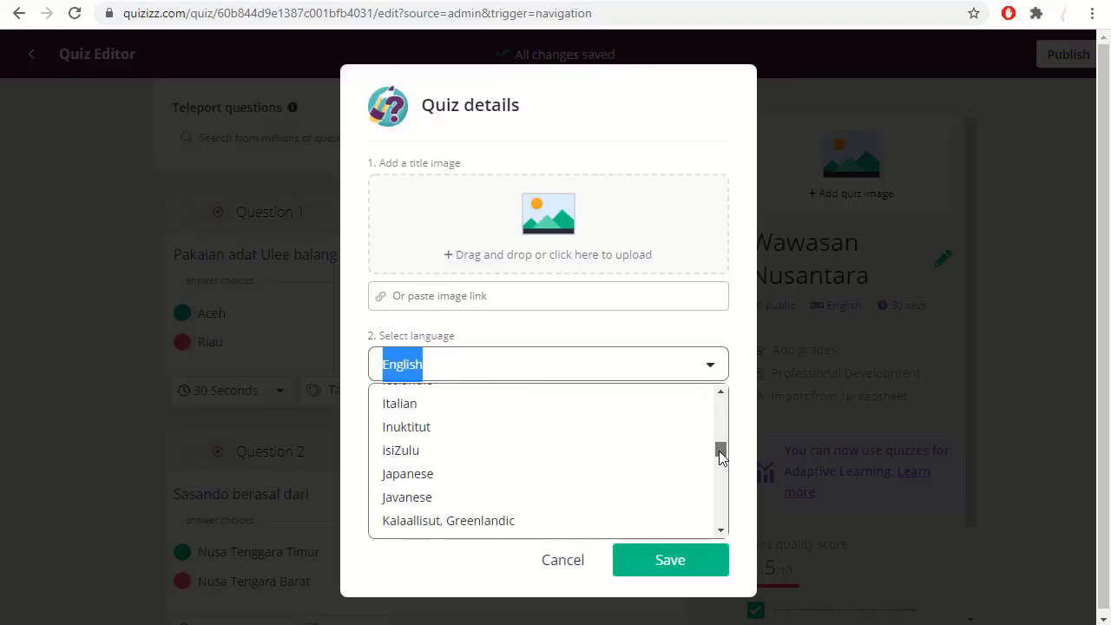
scroll(676, 451, up, 1)
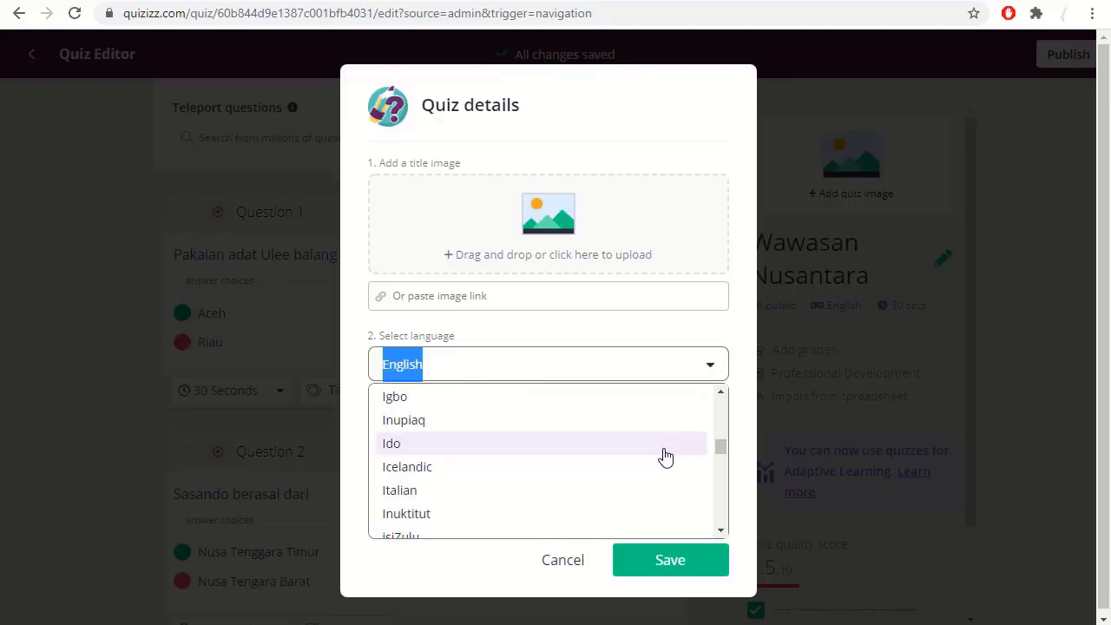
scroll(665, 457, up, 3)
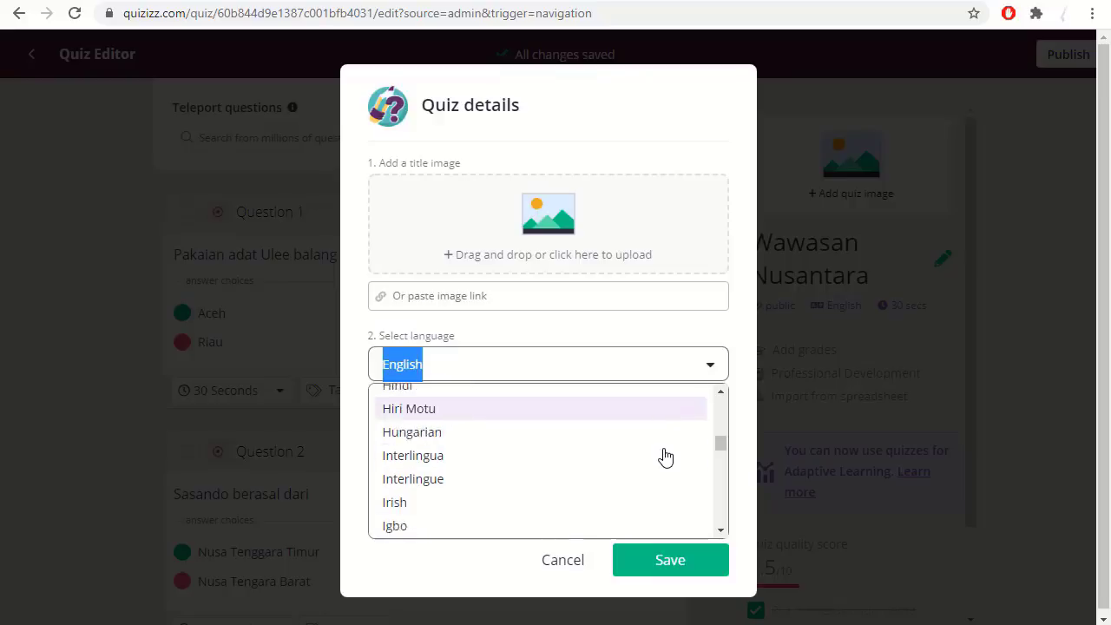
scroll(665, 457, down, 5)
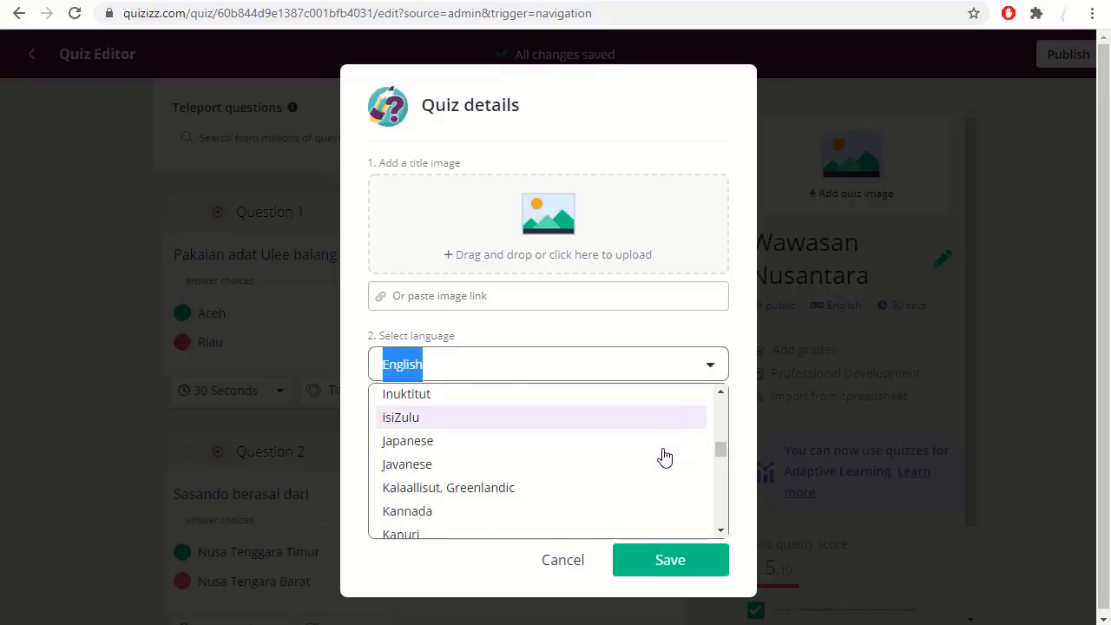
scroll(665, 456, down, 3)
click(736, 318)
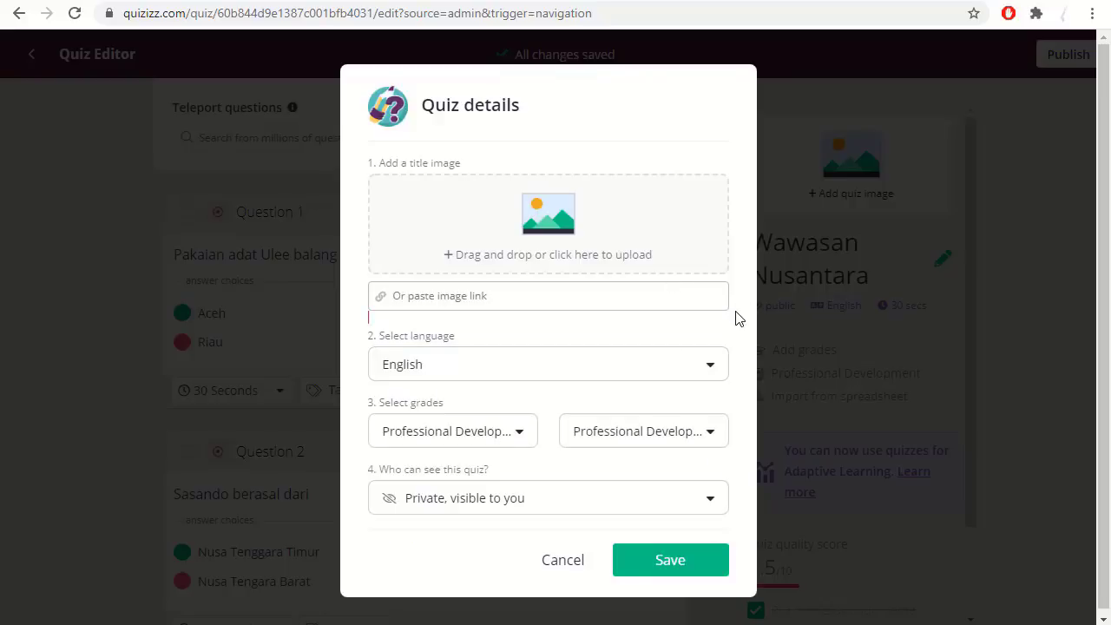
Save the quiz details and publish the Wawasan Nusantara quiz.
click(682, 575)
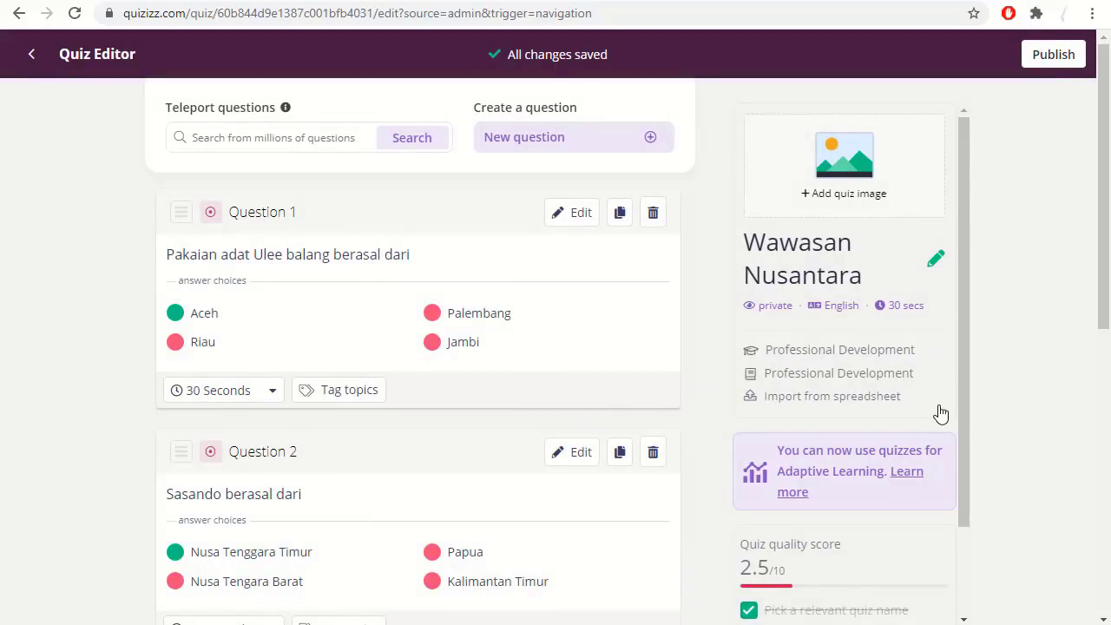
scroll(942, 417, down, 2)
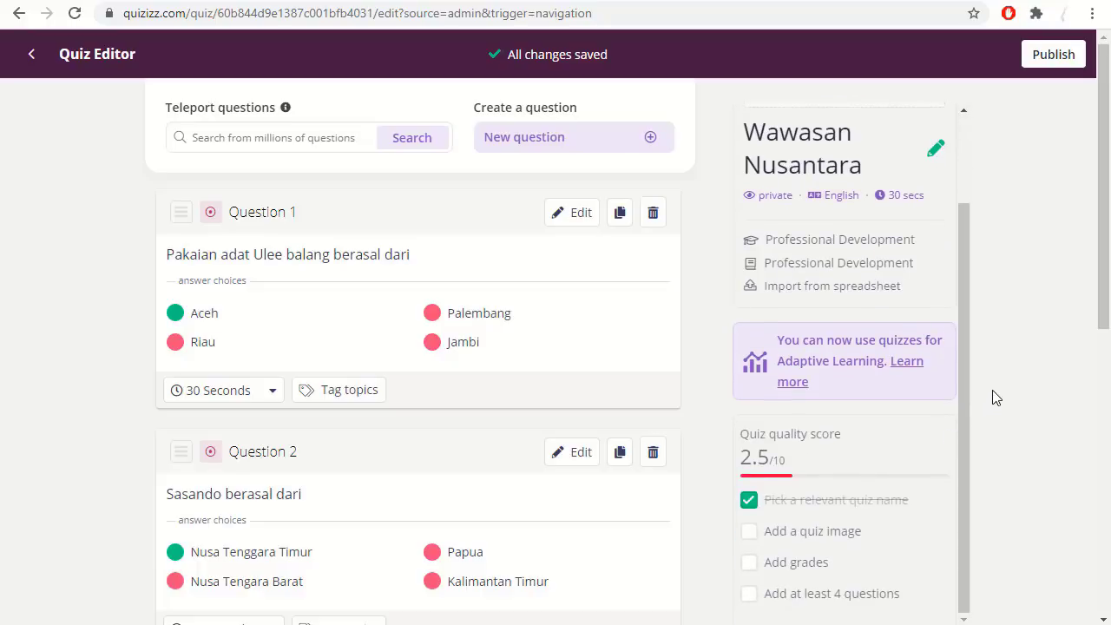
scroll(996, 398, down, 3)
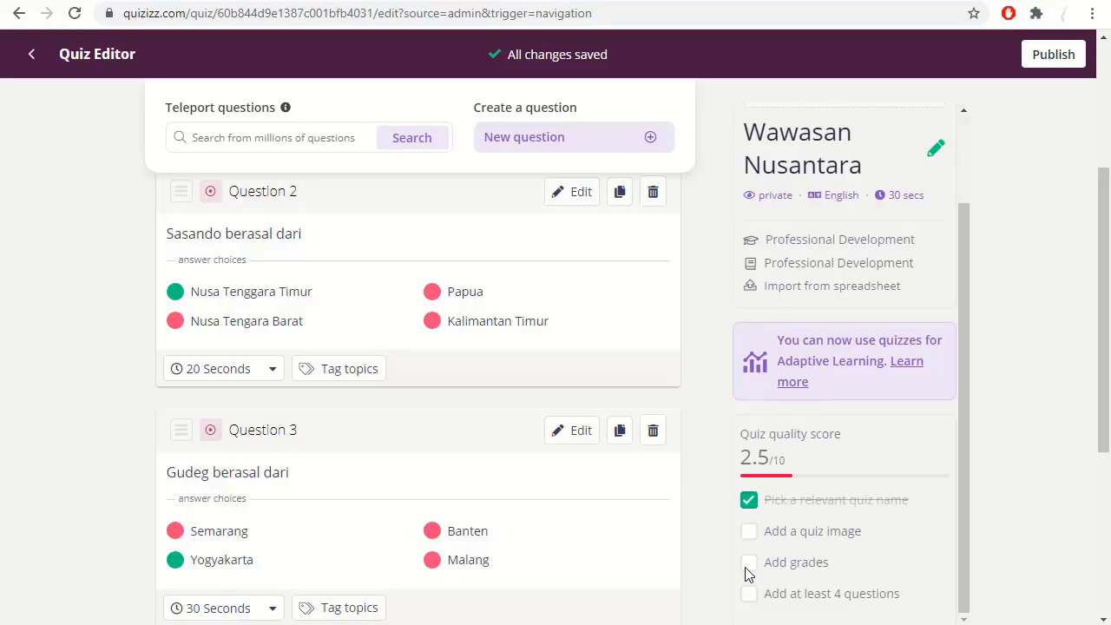
scroll(859, 497, down, 4)
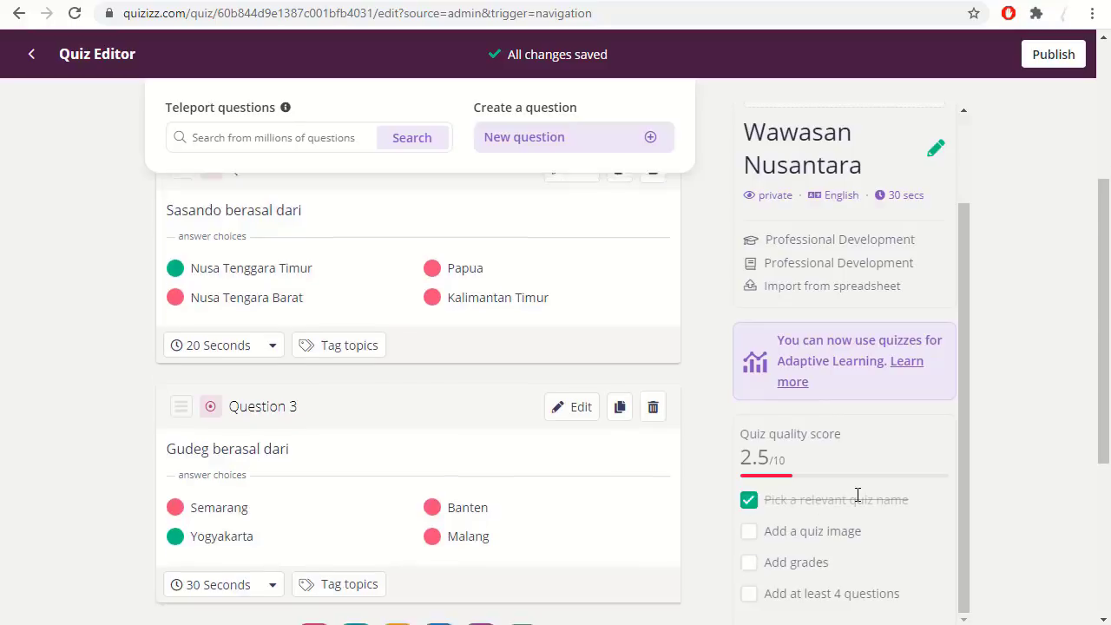
scroll(888, 498, up, 2)
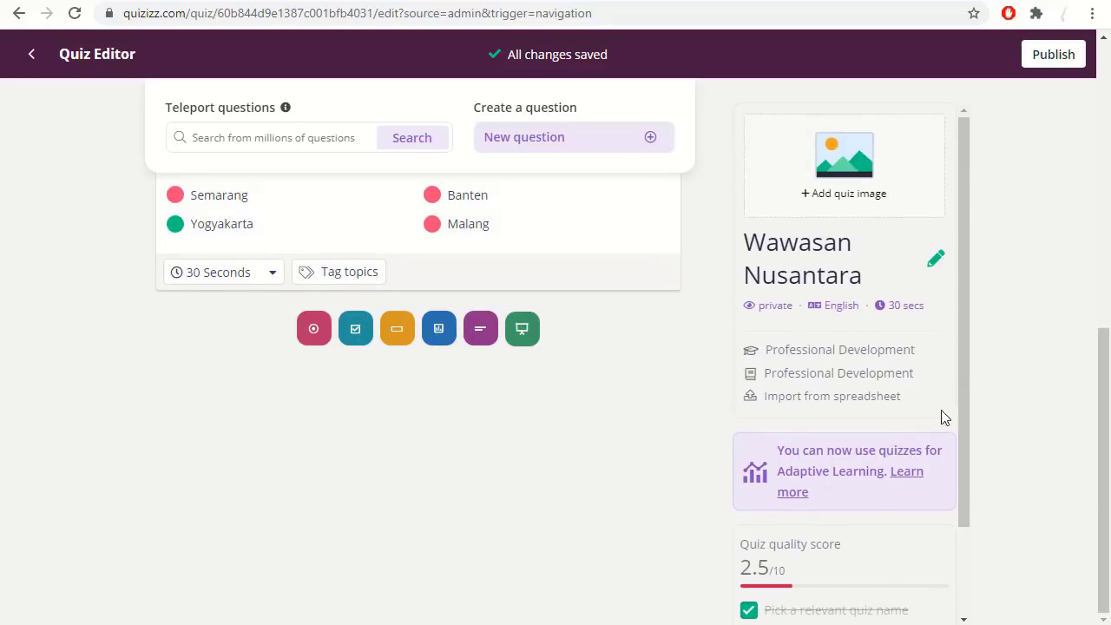
click(1052, 58)
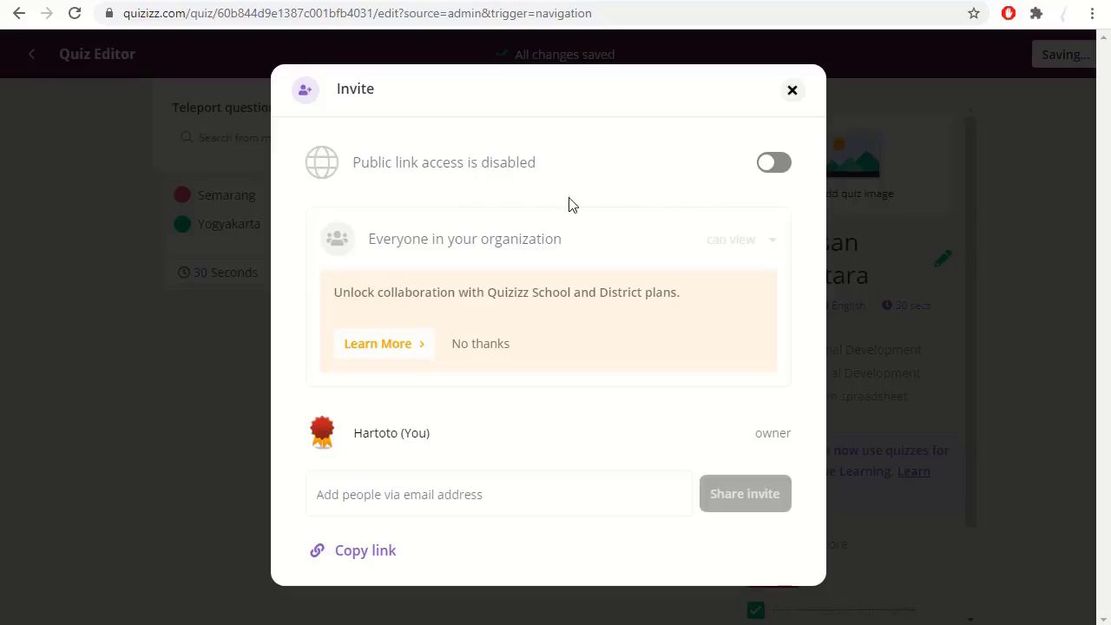
Enable public link access for the quiz, copy the shareable link and close the invitation.
click(780, 165)
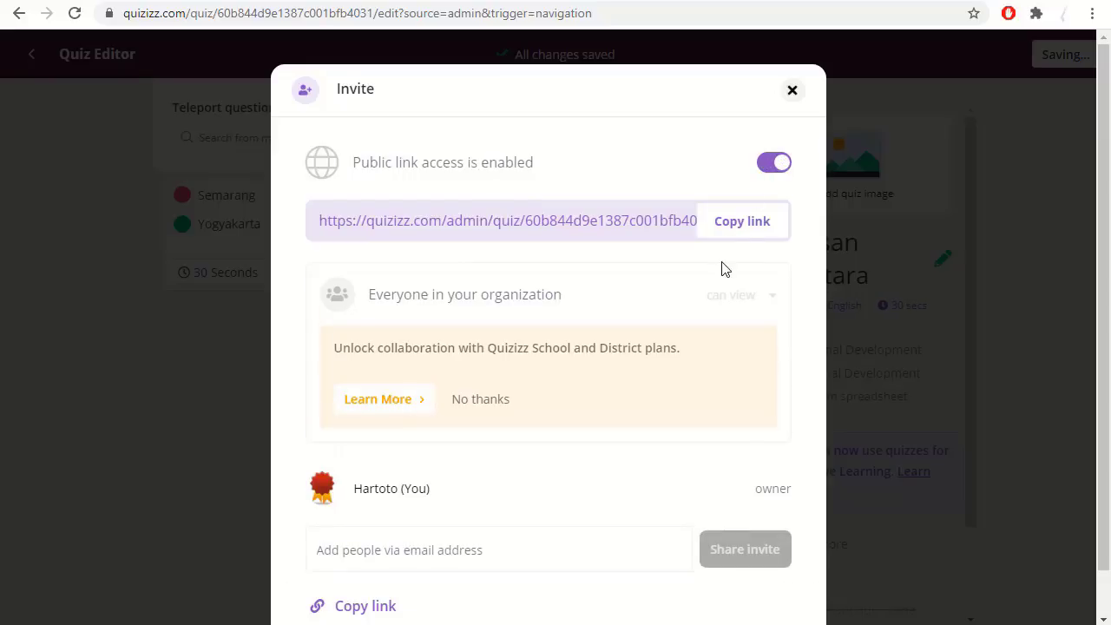
click(740, 238)
scroll(732, 382, down, 1)
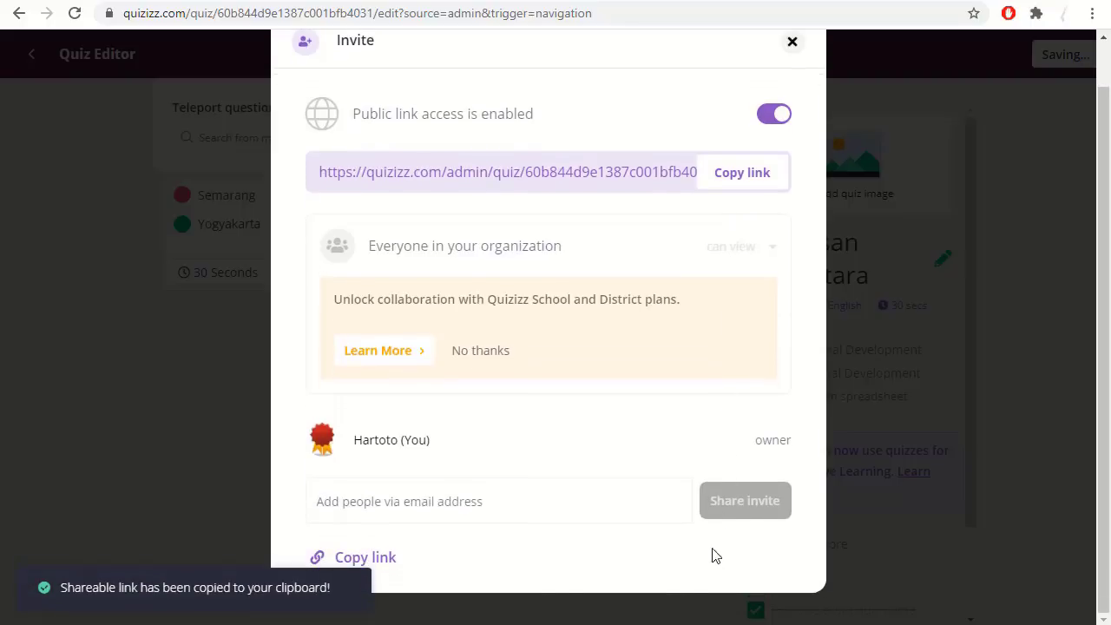
click(791, 44)
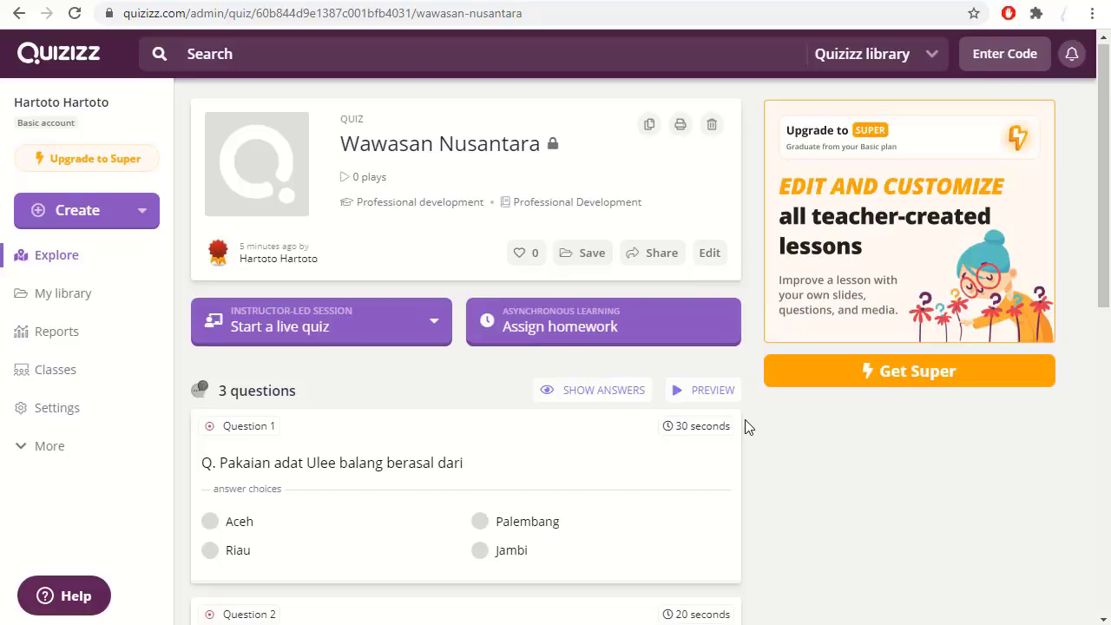
Open the Wawasan Nusantara quiz from My library and set up a Classic live quiz session.
click(436, 323)
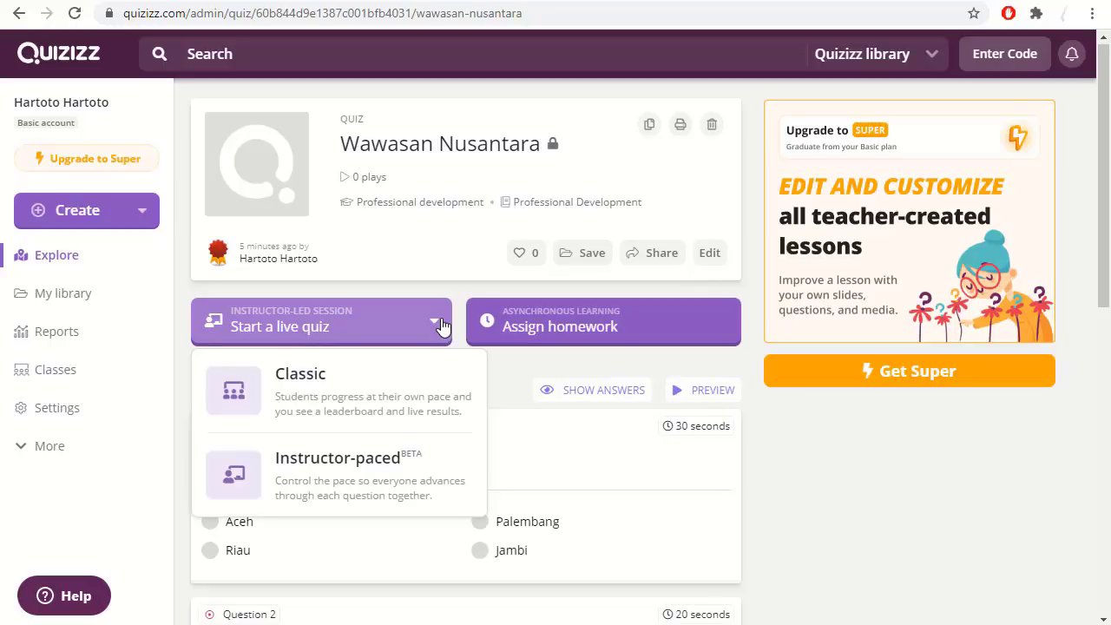
click(827, 446)
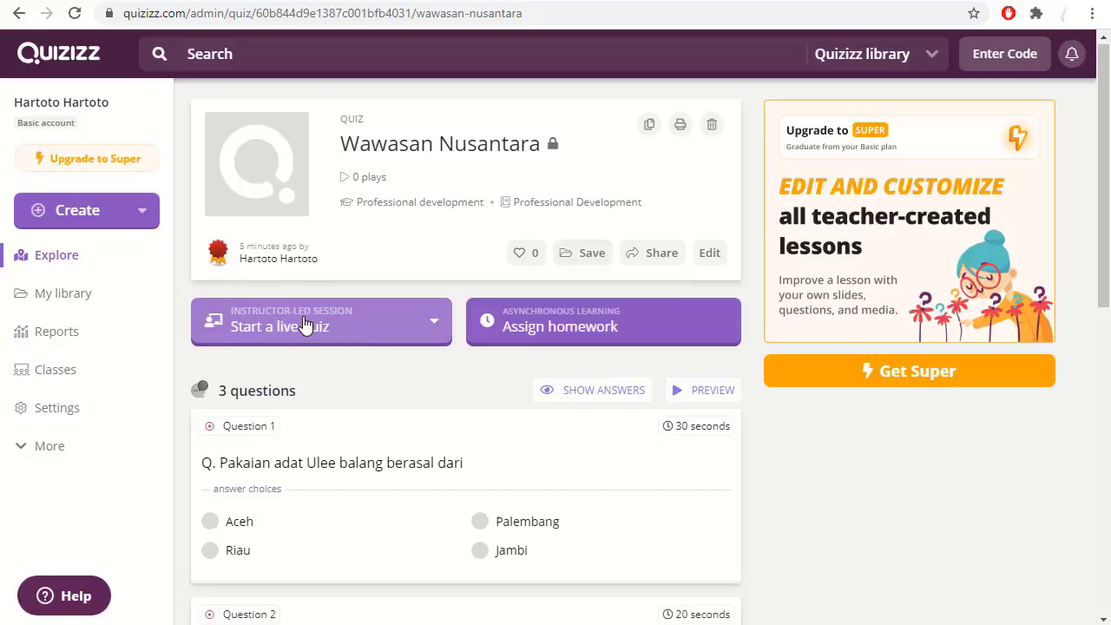
click(82, 295)
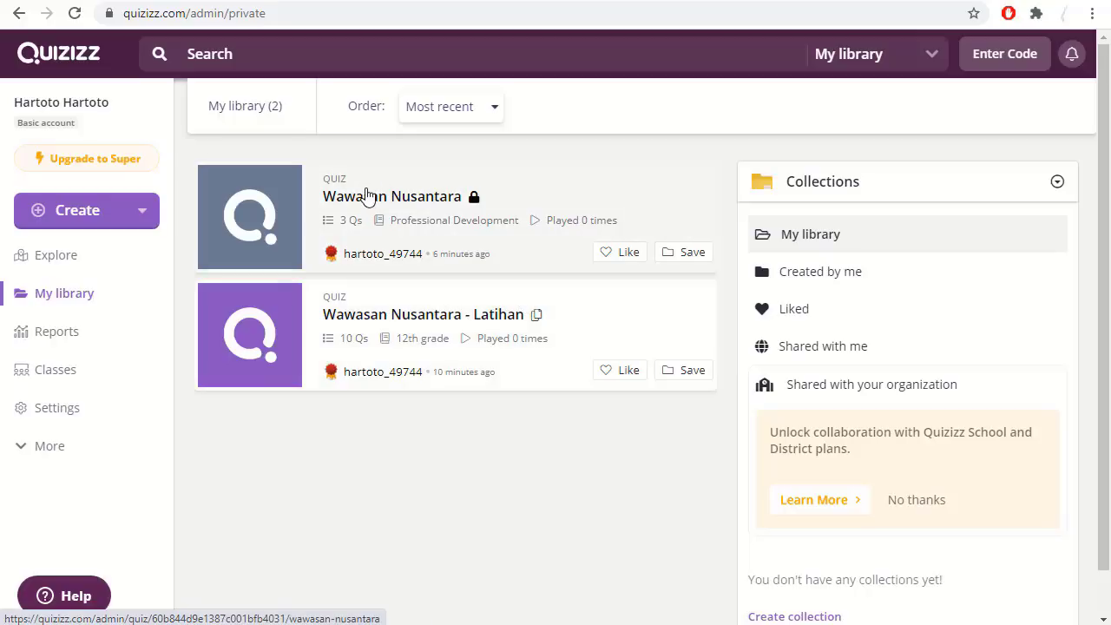
click(369, 196)
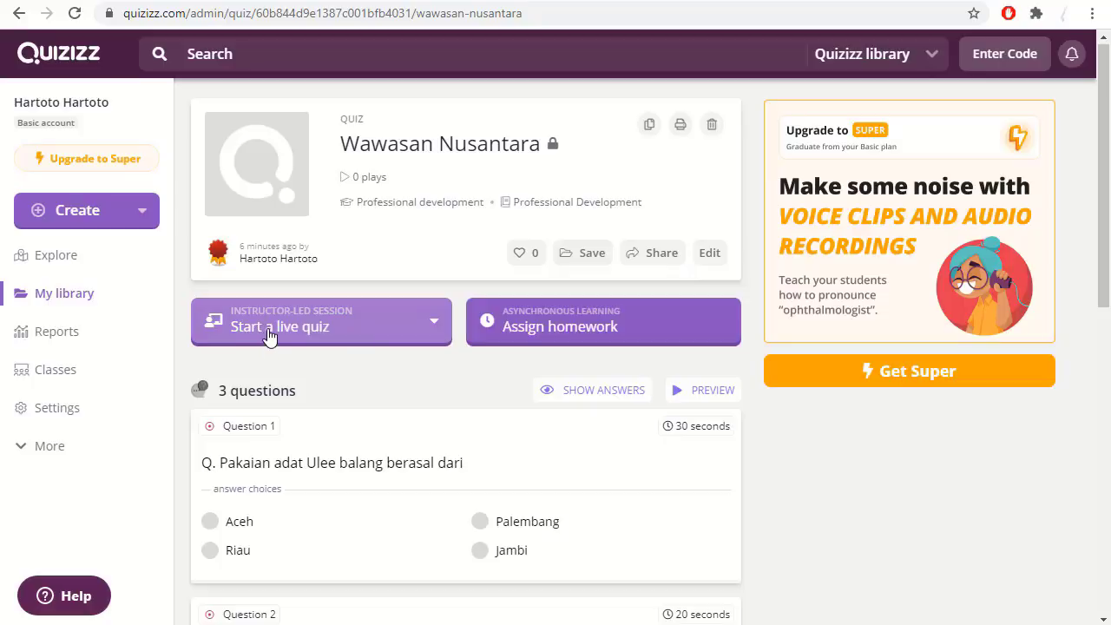
click(269, 337)
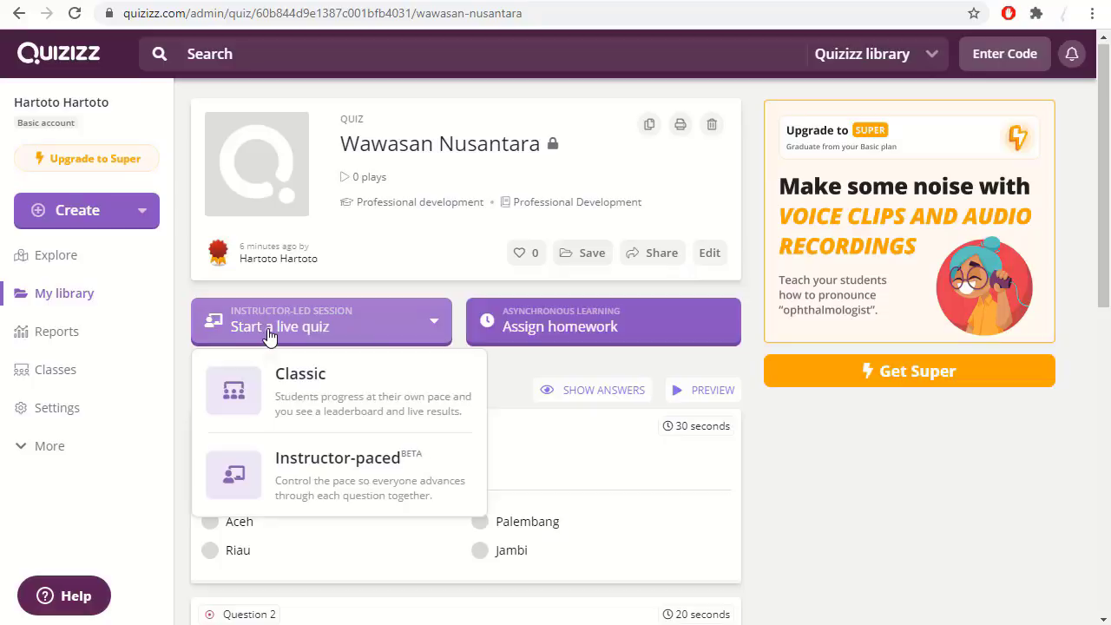
click(305, 378)
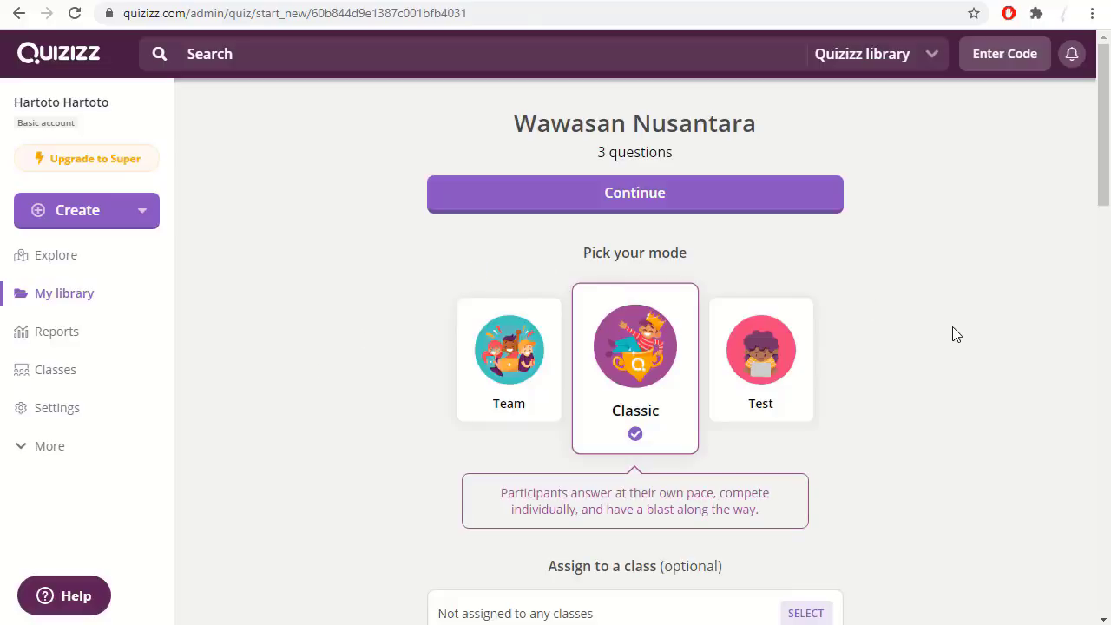
Try the Test and Team modes for the live session and switch back to Classic.
scroll(953, 334, down, 2)
scroll(948, 339, up, 2)
click(766, 342)
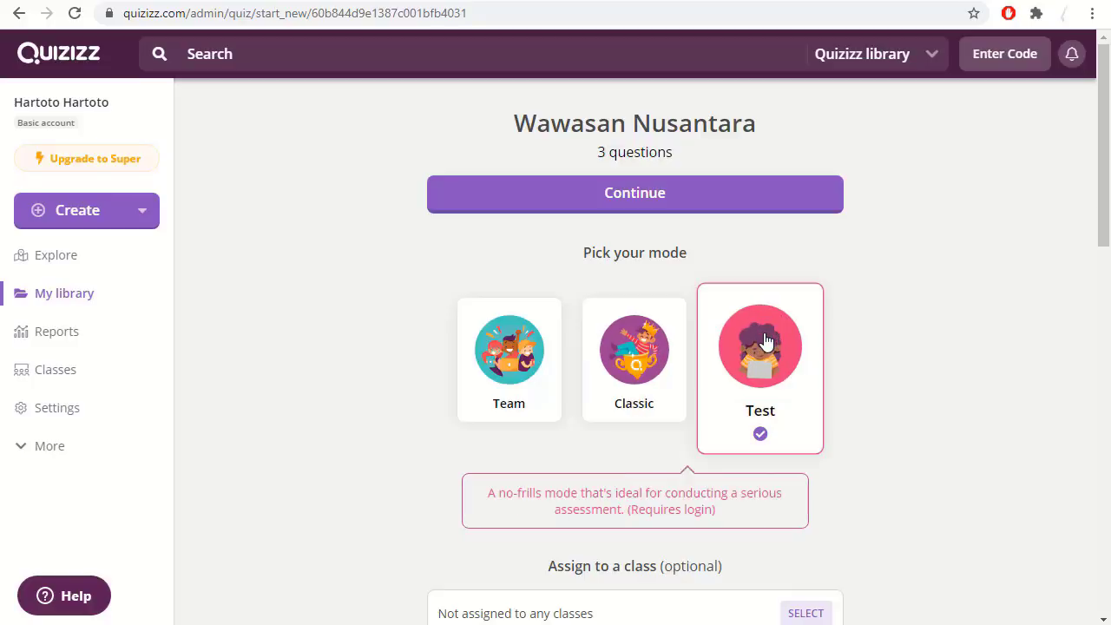
scroll(852, 433, down, 1)
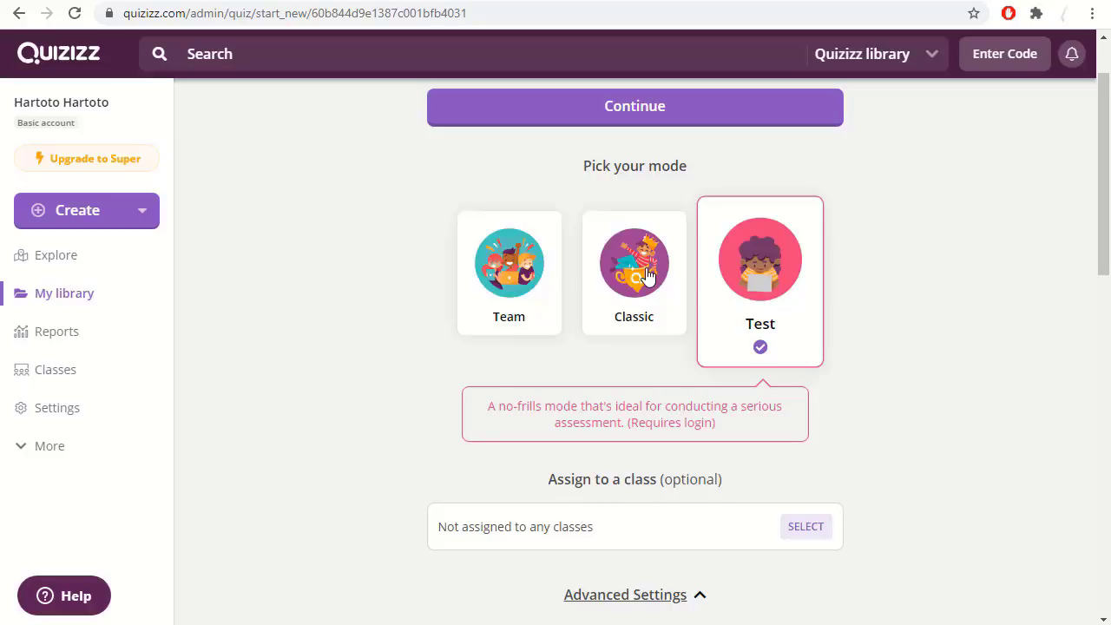
click(524, 291)
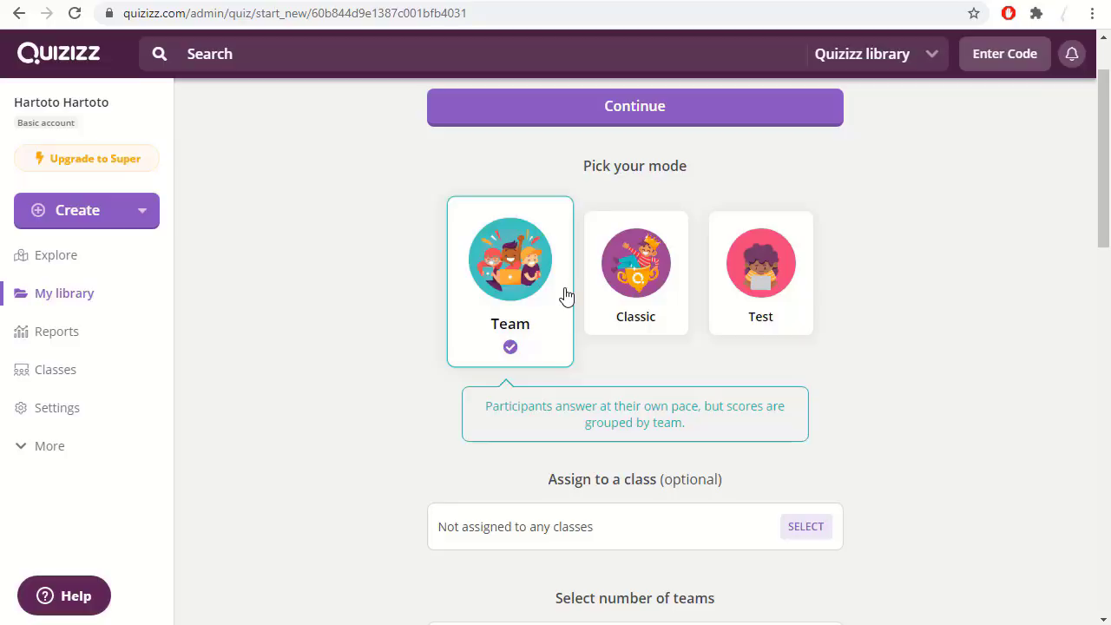
click(638, 283)
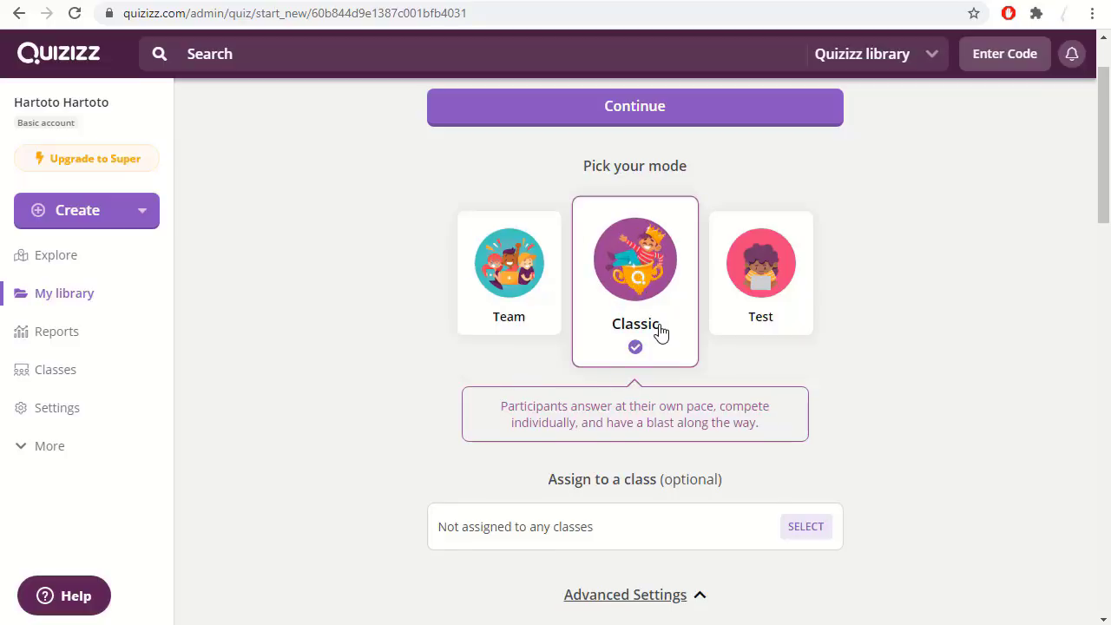
Turn off showing answers during the activity in the session's general settings.
scroll(660, 333, down, 5)
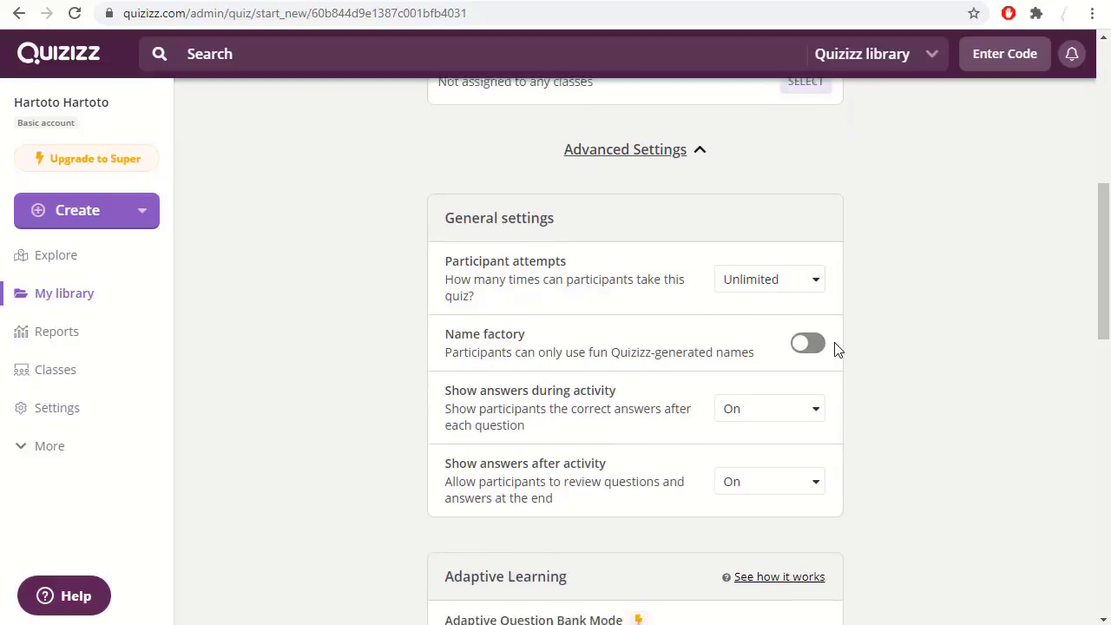
scroll(838, 349, down, 3)
scroll(839, 347, up, 2)
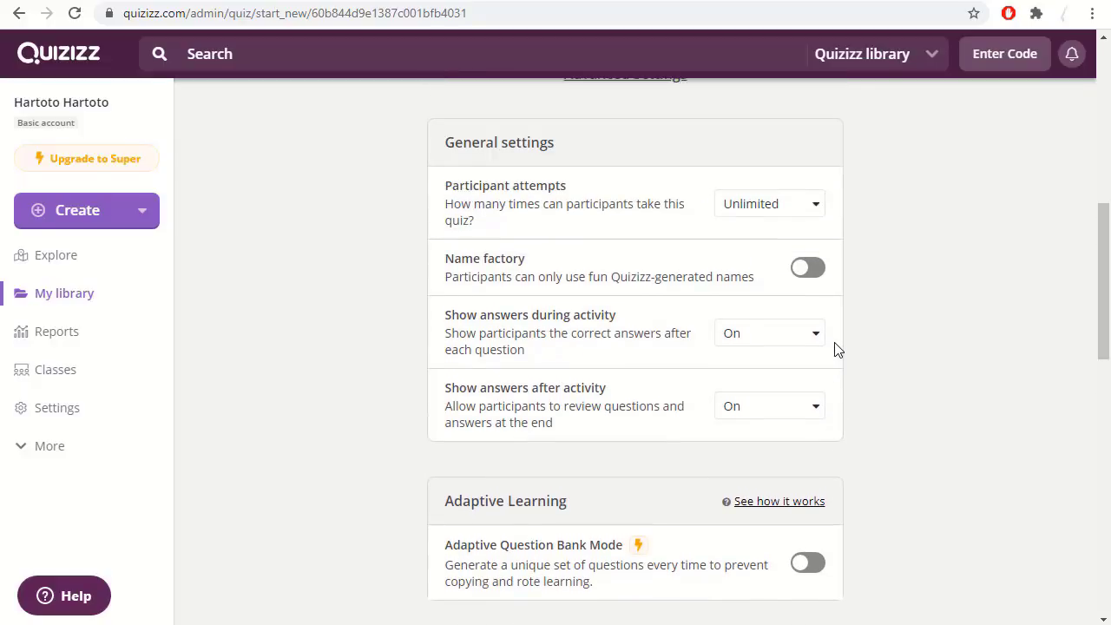
scroll(900, 297, down, 4)
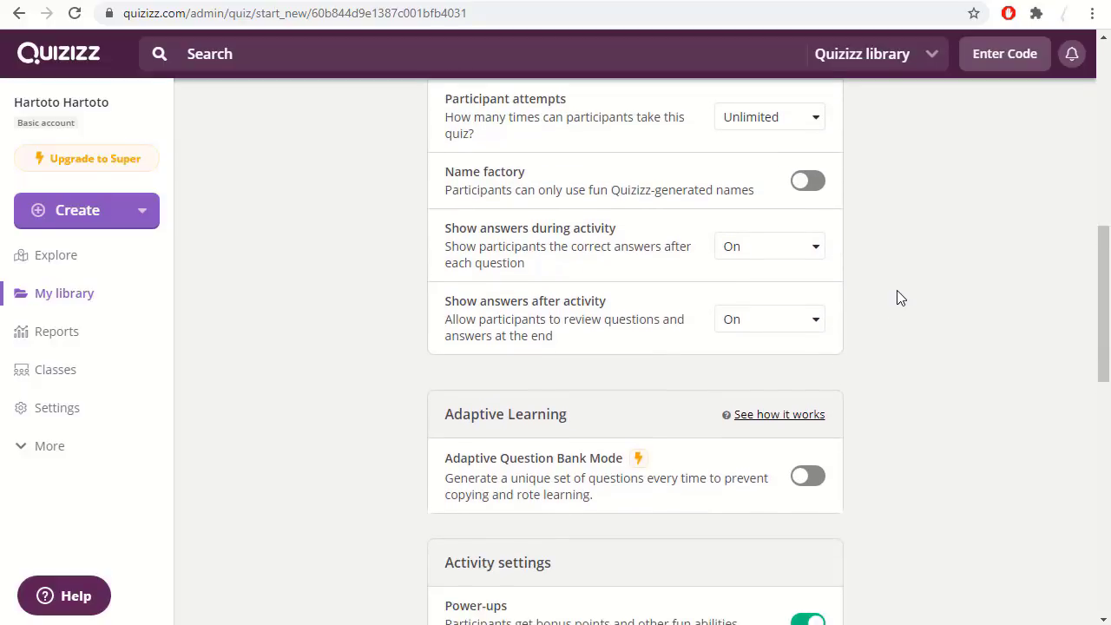
scroll(900, 297, down, 4)
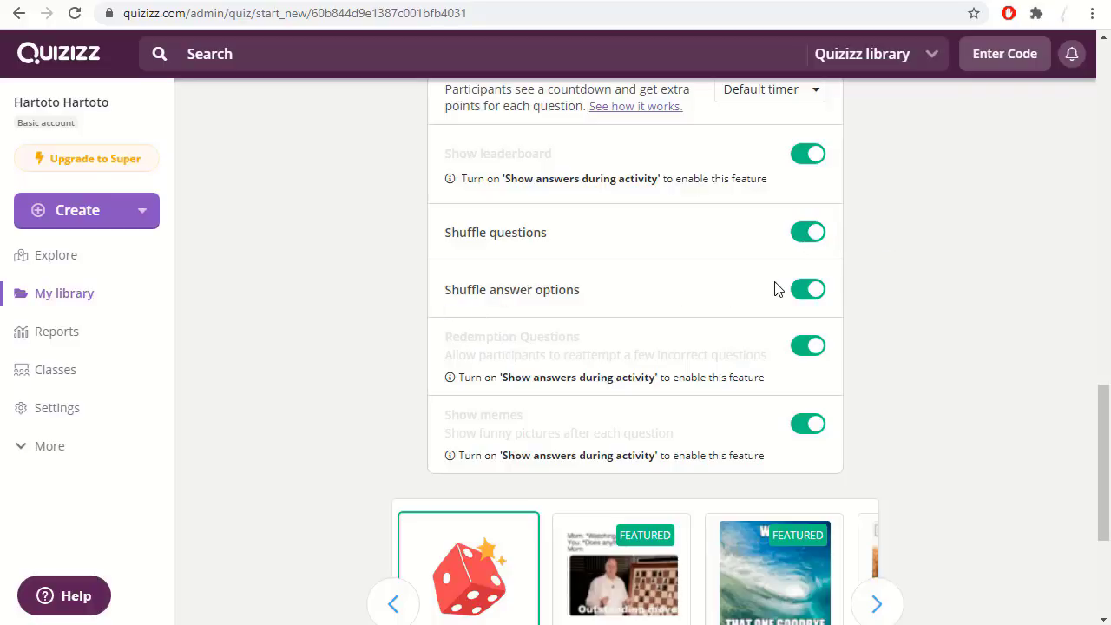
Browse the meme sets for the live session and select Fellow Kids.
scroll(847, 293, down, 1)
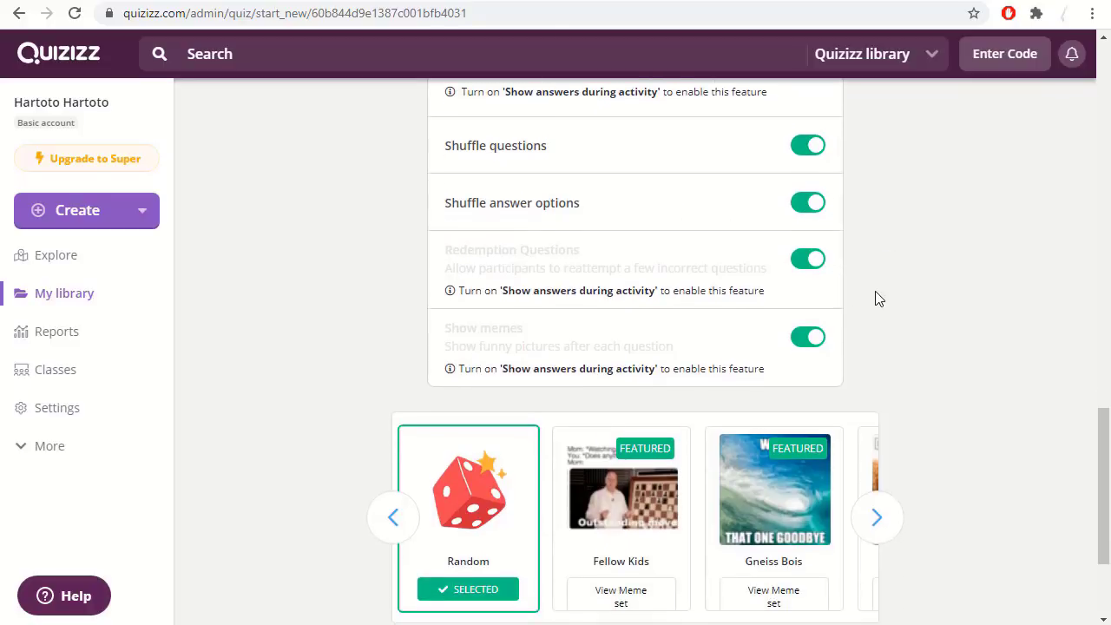
scroll(875, 312, down, 2)
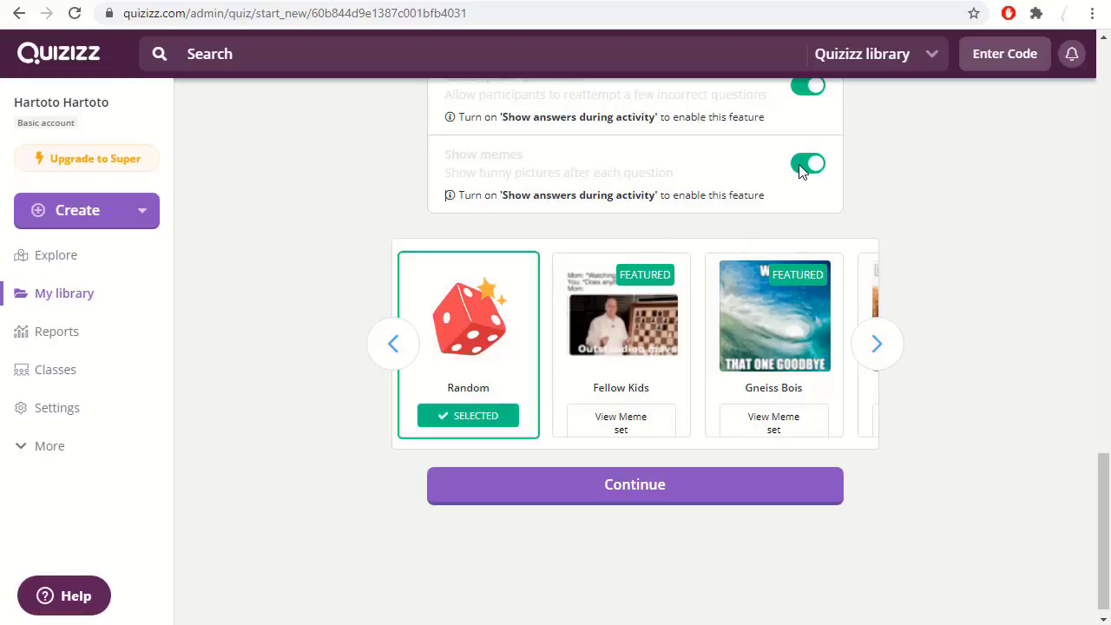
click(880, 350)
click(394, 347)
click(618, 334)
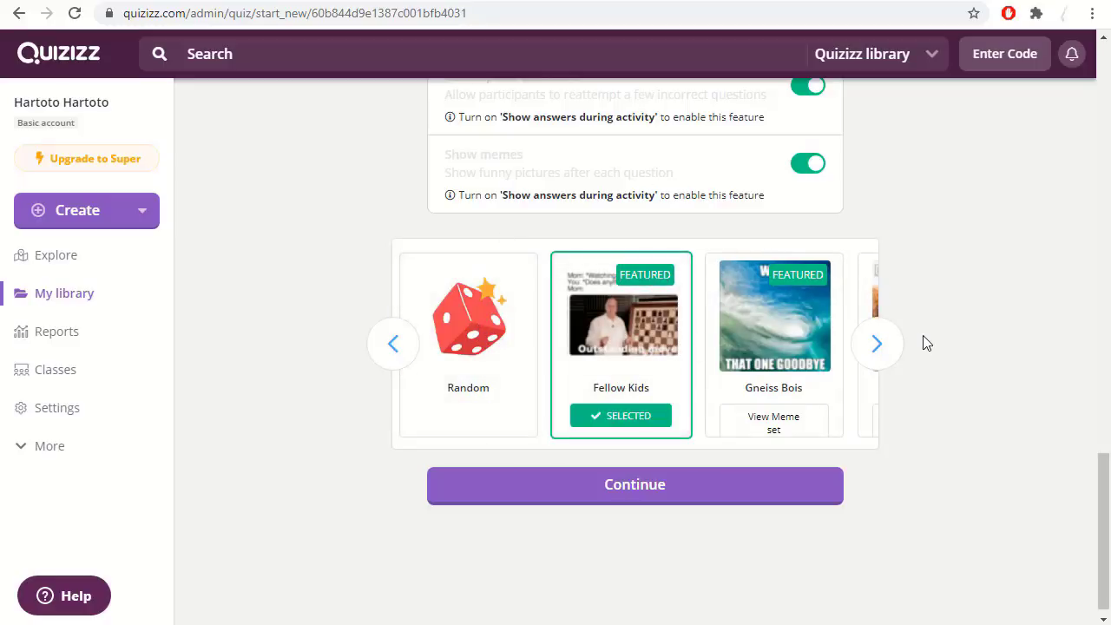
scroll(927, 345, up, 10)
scroll(927, 348, down, 10)
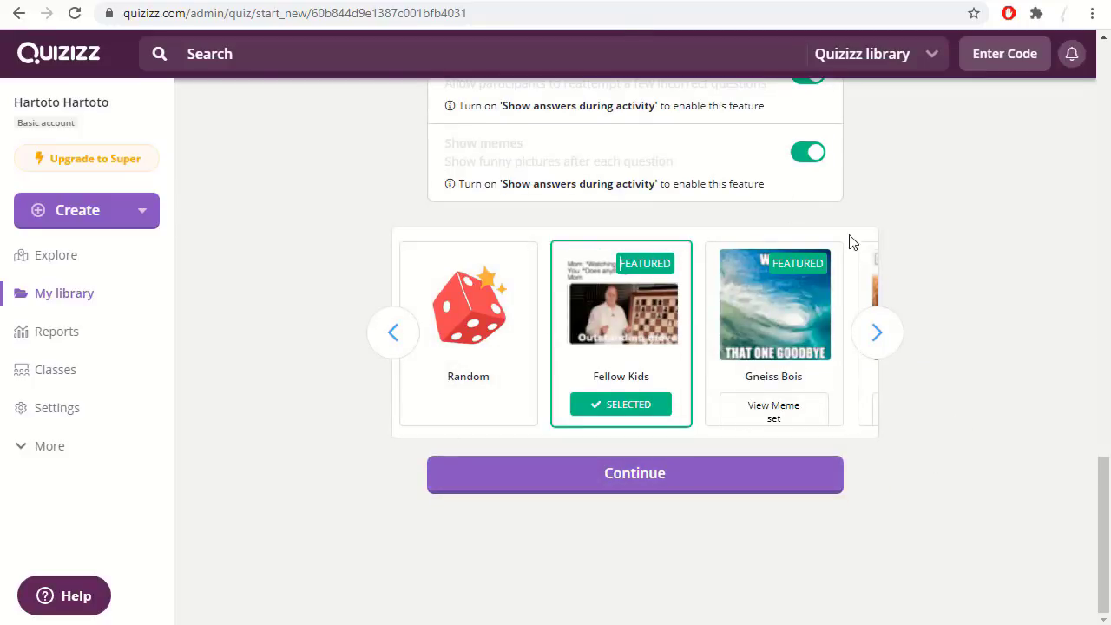
scroll(881, 280, up, 3)
scroll(882, 280, up, 5)
scroll(882, 279, down, 7)
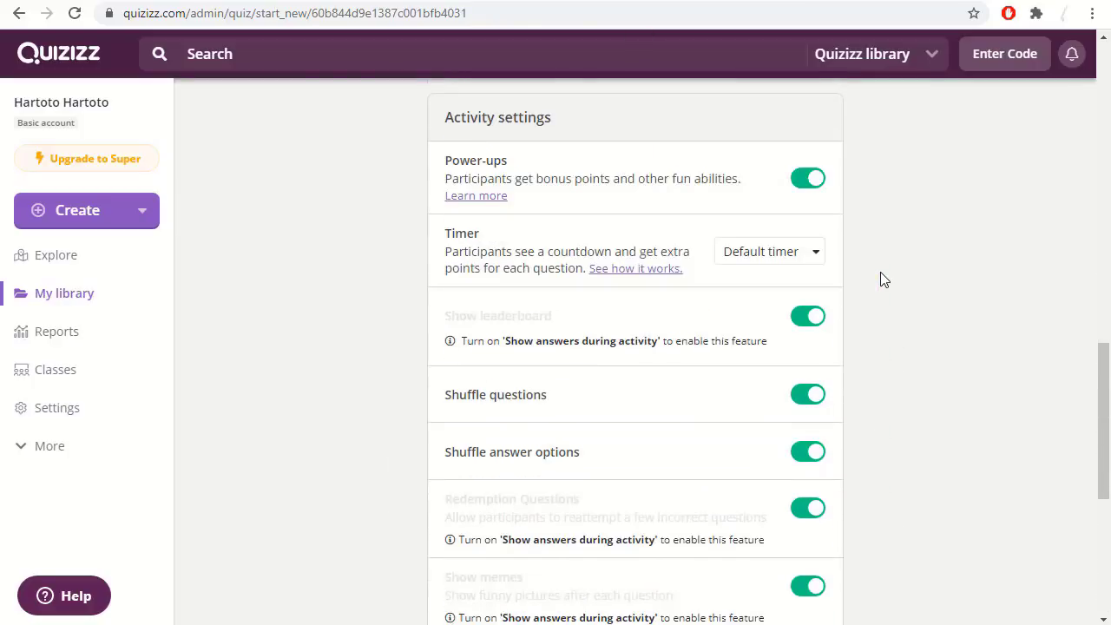
scroll(873, 291, down, 1)
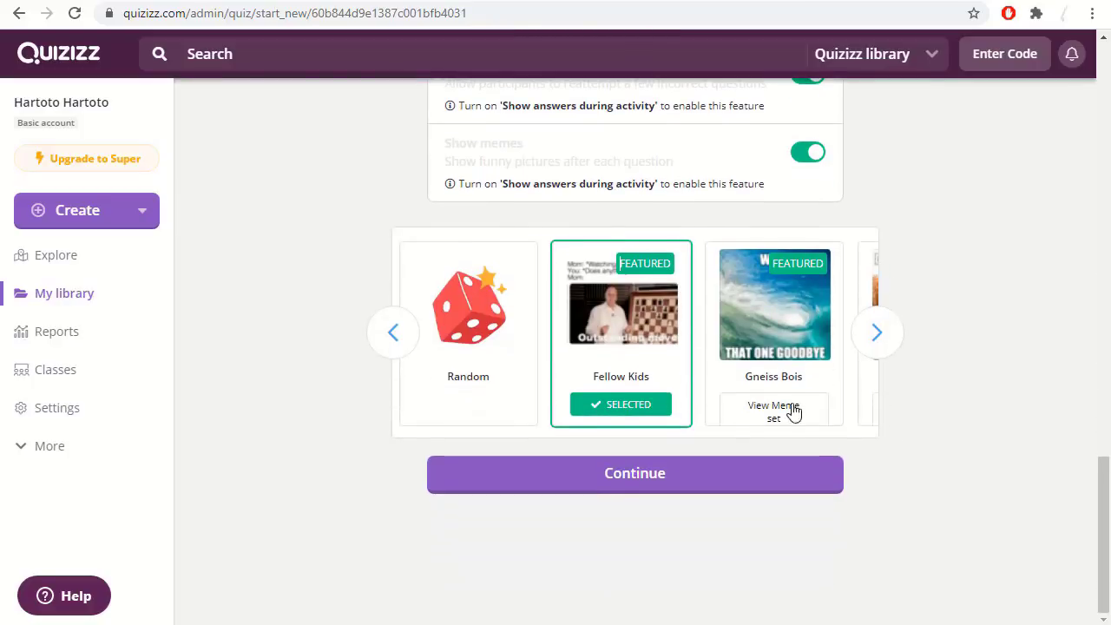
Continue to the live session lobby and copy the quiz's join link.
click(658, 482)
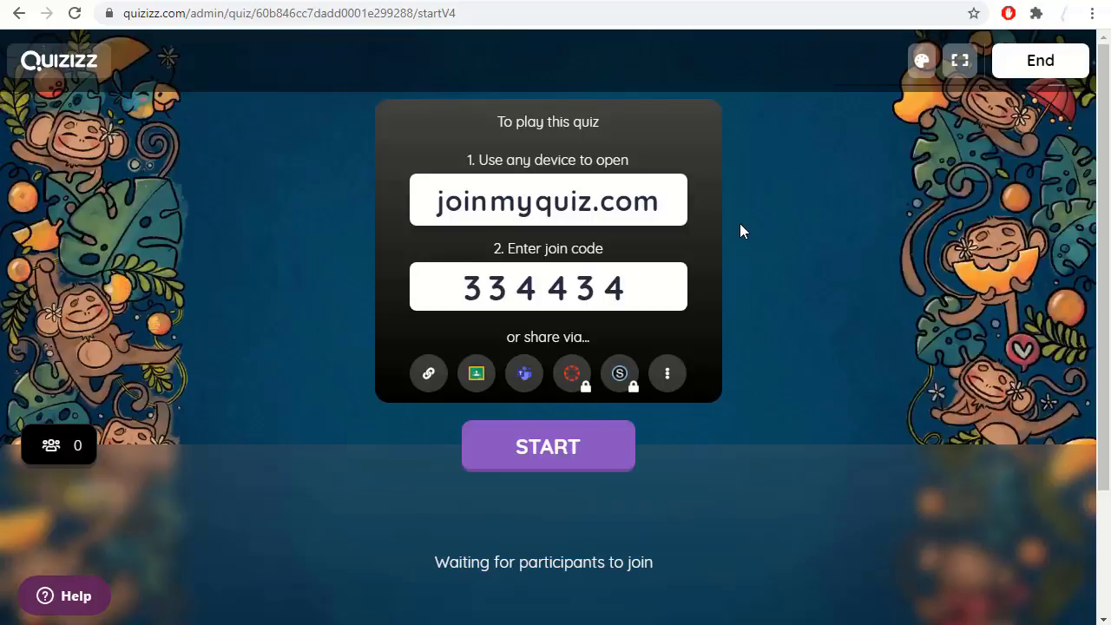
click(431, 375)
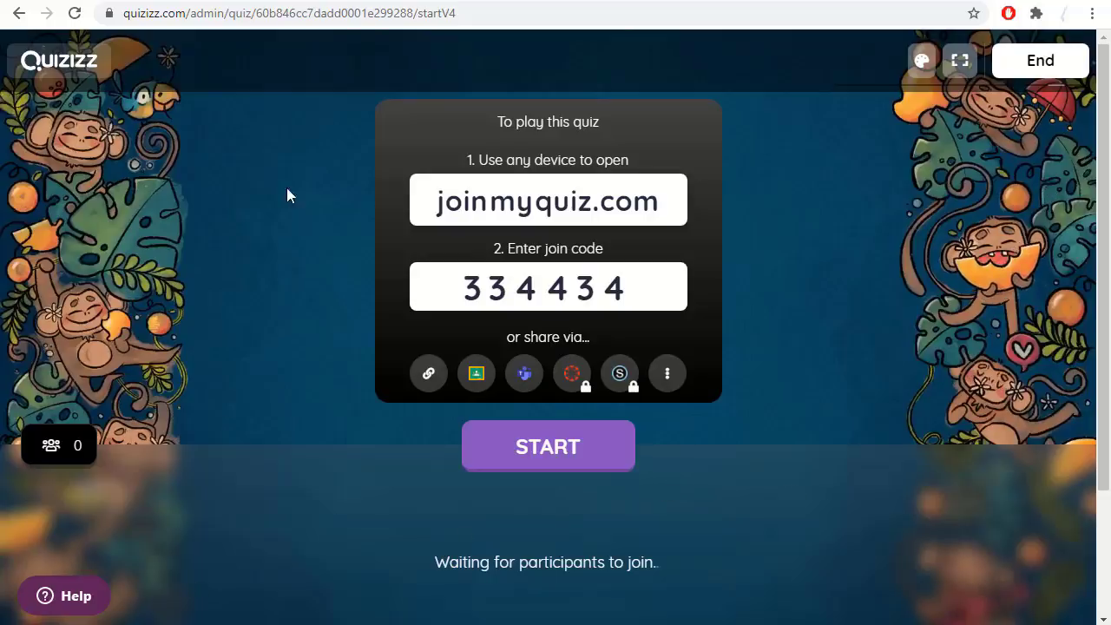
Open the copied join link in a new incognito window and join the quiz under the participant's name.
click(1092, 14)
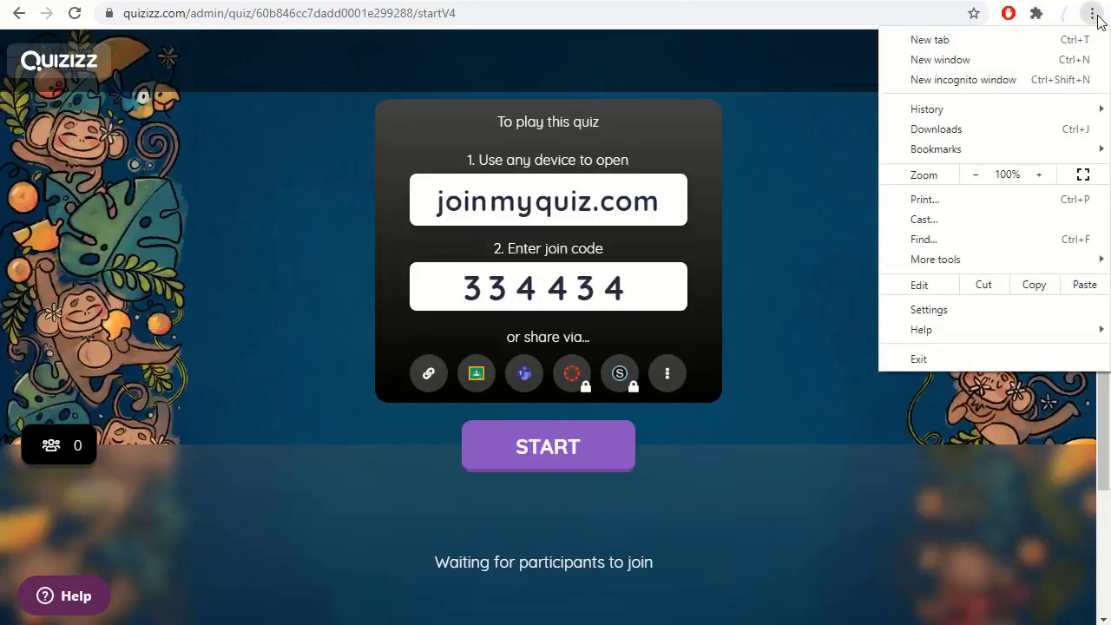
click(986, 80)
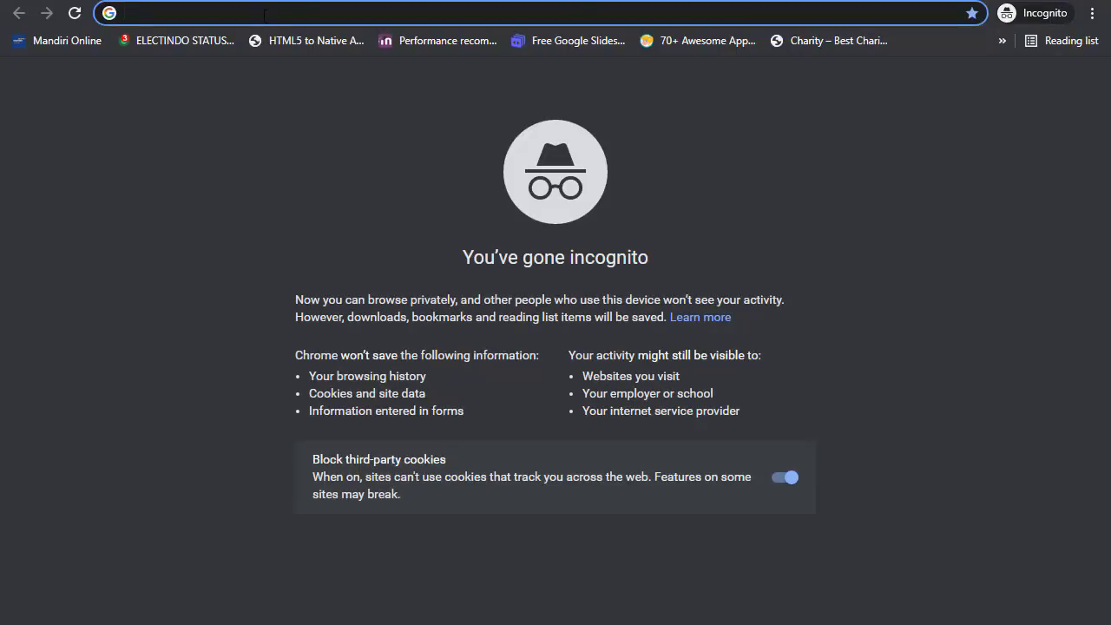
key(ctrl+v)
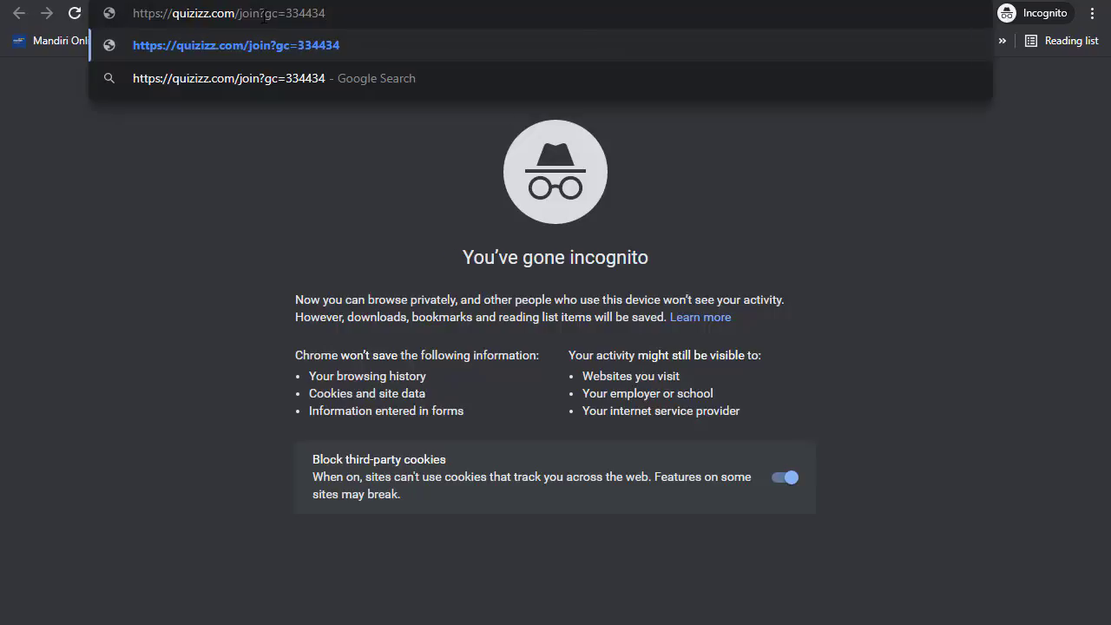
key(Return)
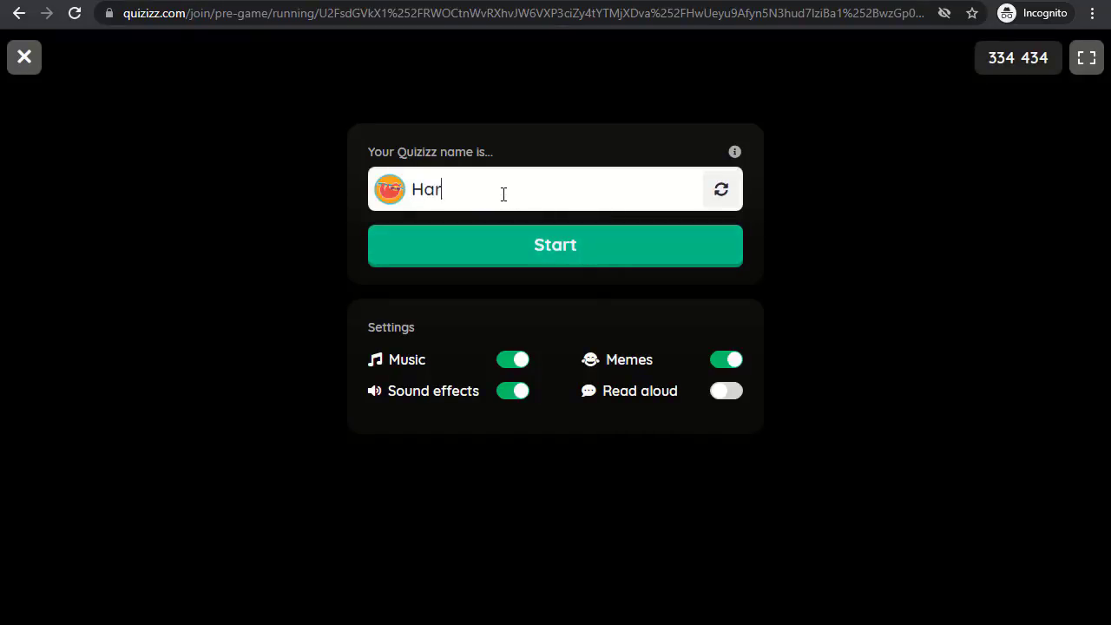
click(538, 258)
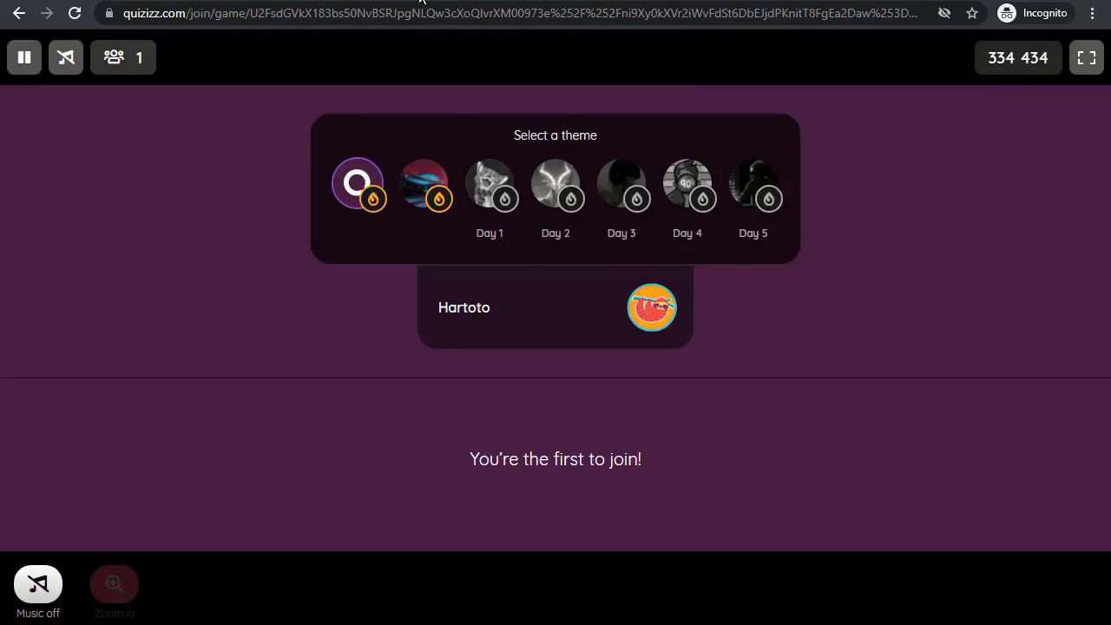
Arrange the host dashboard and the incognito participant window side by side.
drag(421, 2, 803, 52)
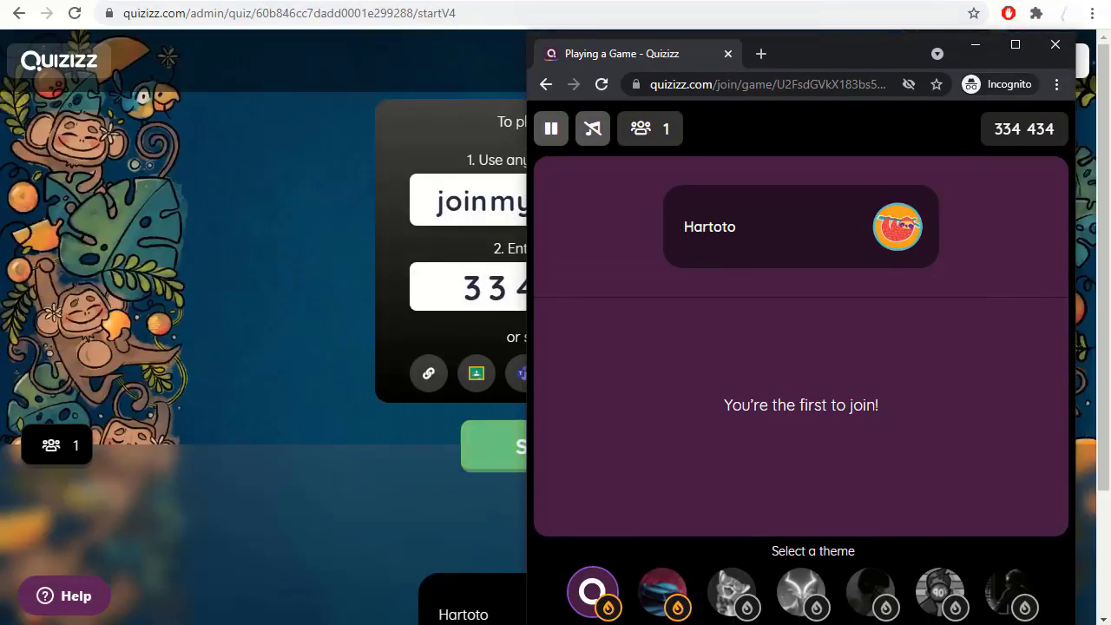
drag(599, 1, 383, 36)
click(821, 50)
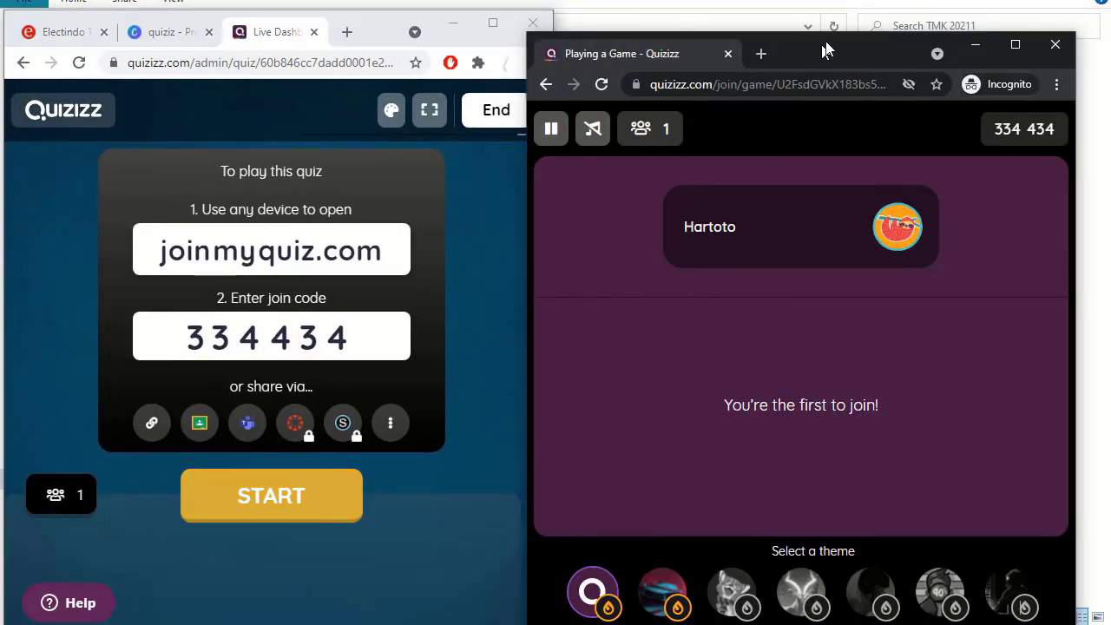
drag(825, 50, 854, 41)
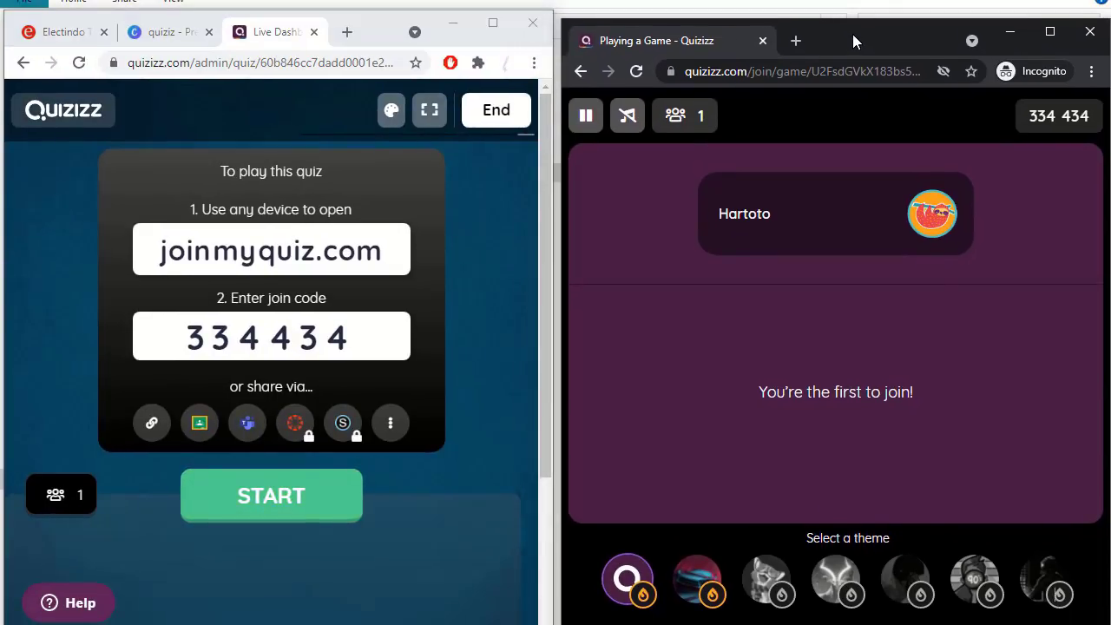
drag(384, 33, 387, 35)
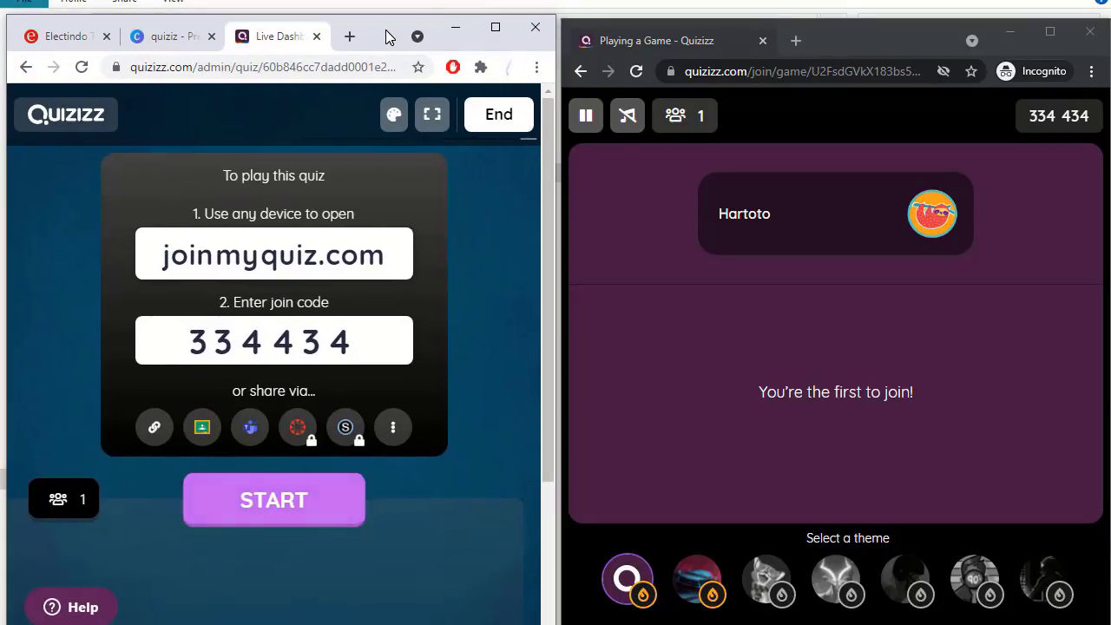
Check the joined participant in the lobby, start the live quiz and answer the Sasando question with Nusa Tenggara Timur.
scroll(517, 502, down, 3)
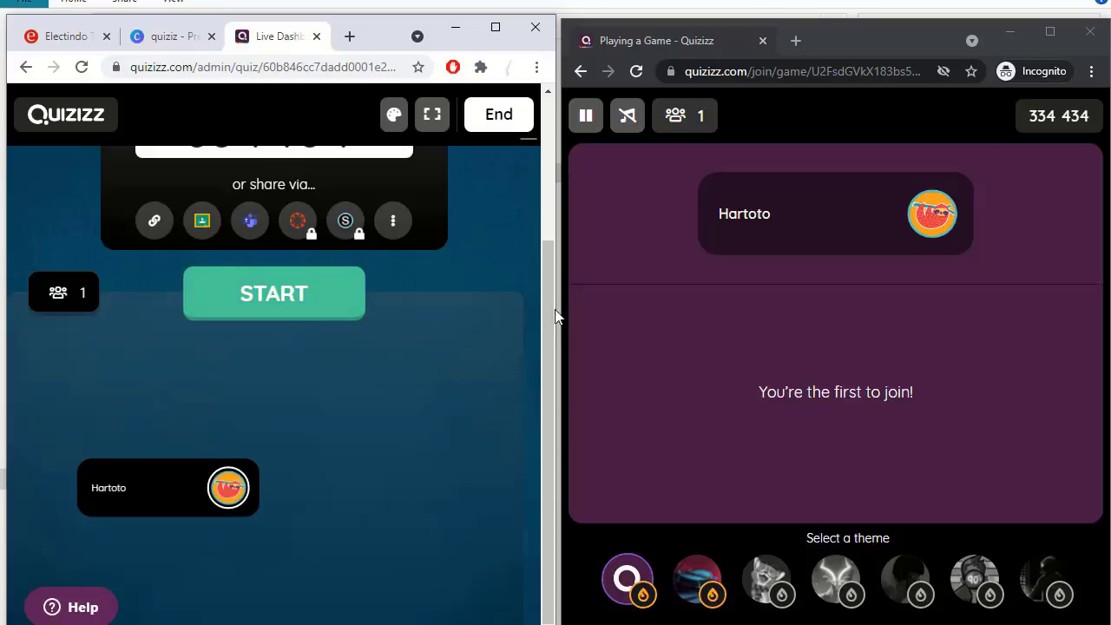
mouse_move(550, 303)
mouse_down()
mouse_move(551, 234)
mouse_move(557, 303)
mouse_up()
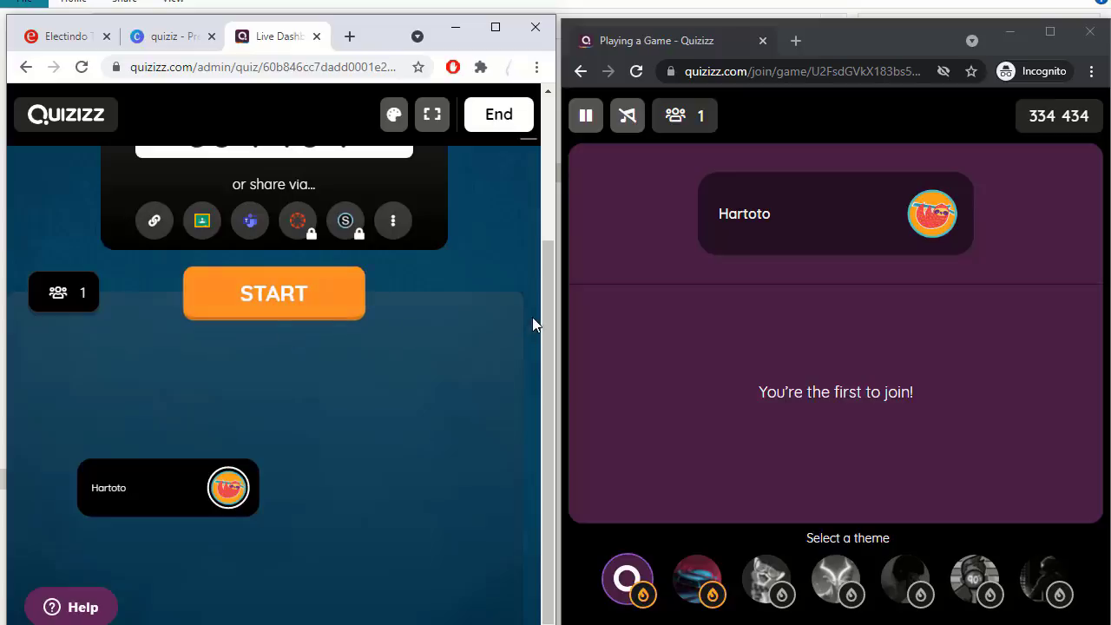
drag(542, 313, 546, 256)
scroll(486, 289, up, 1)
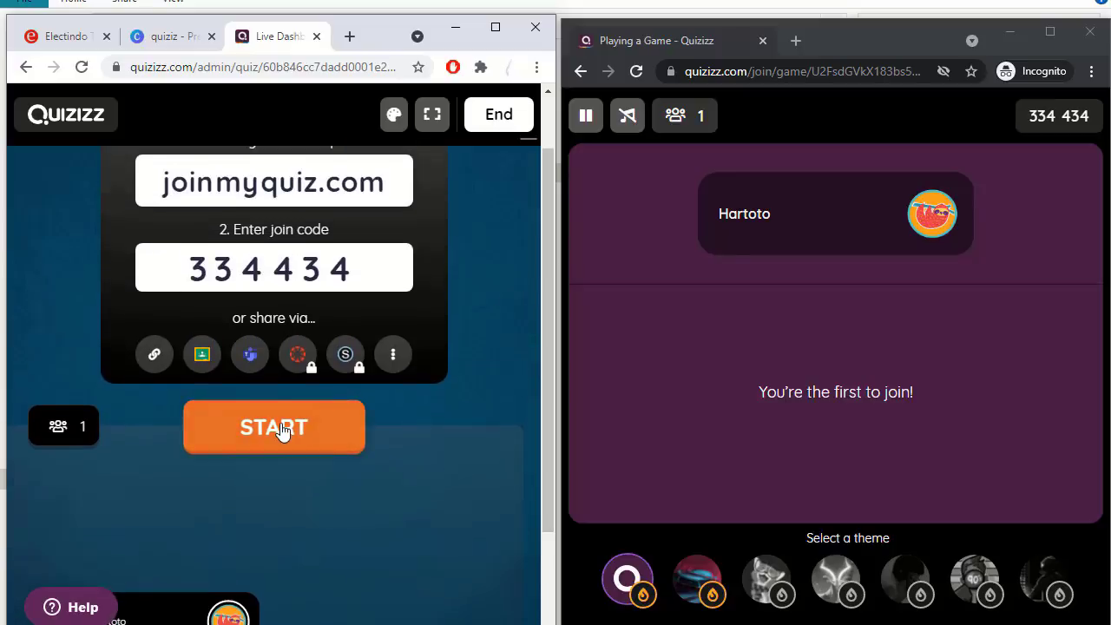
click(282, 429)
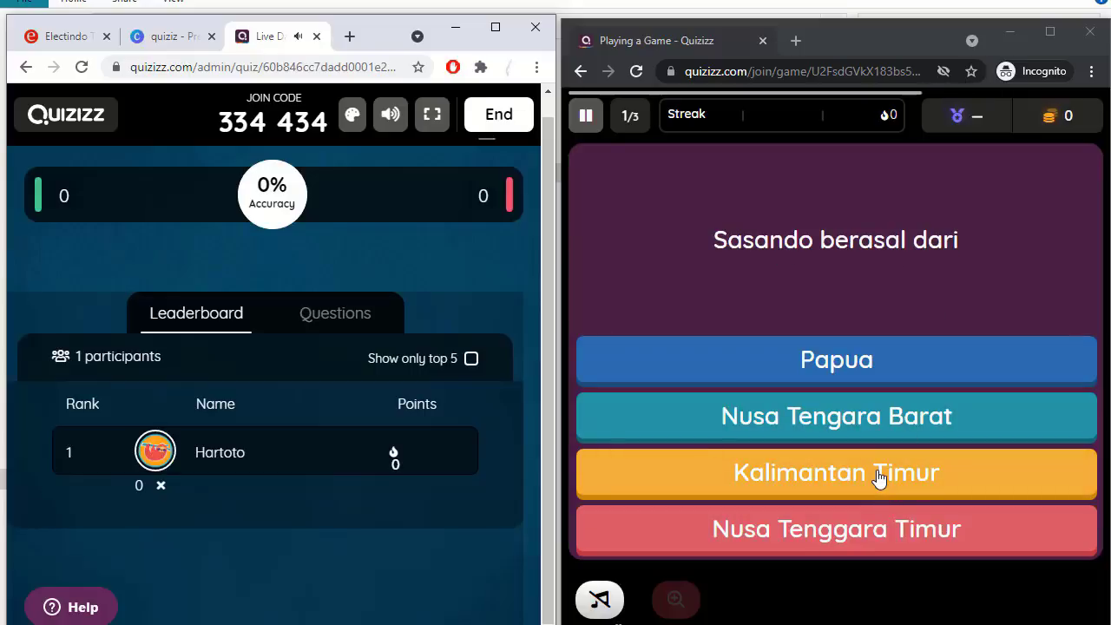
click(876, 532)
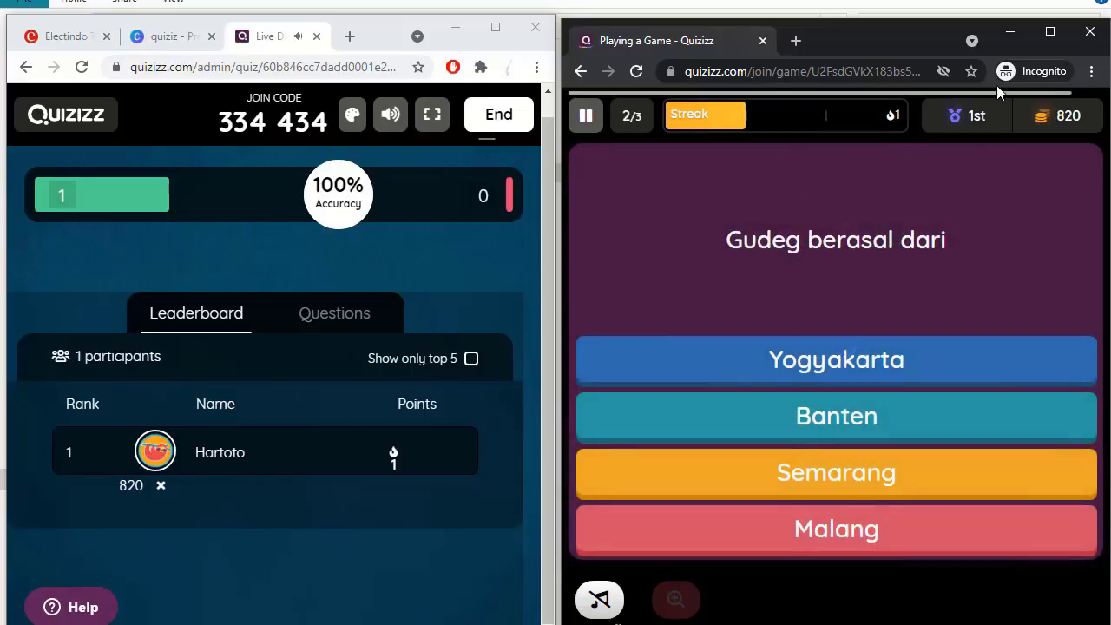
Open another incognito window for a second participant and move it out of the way.
click(1092, 73)
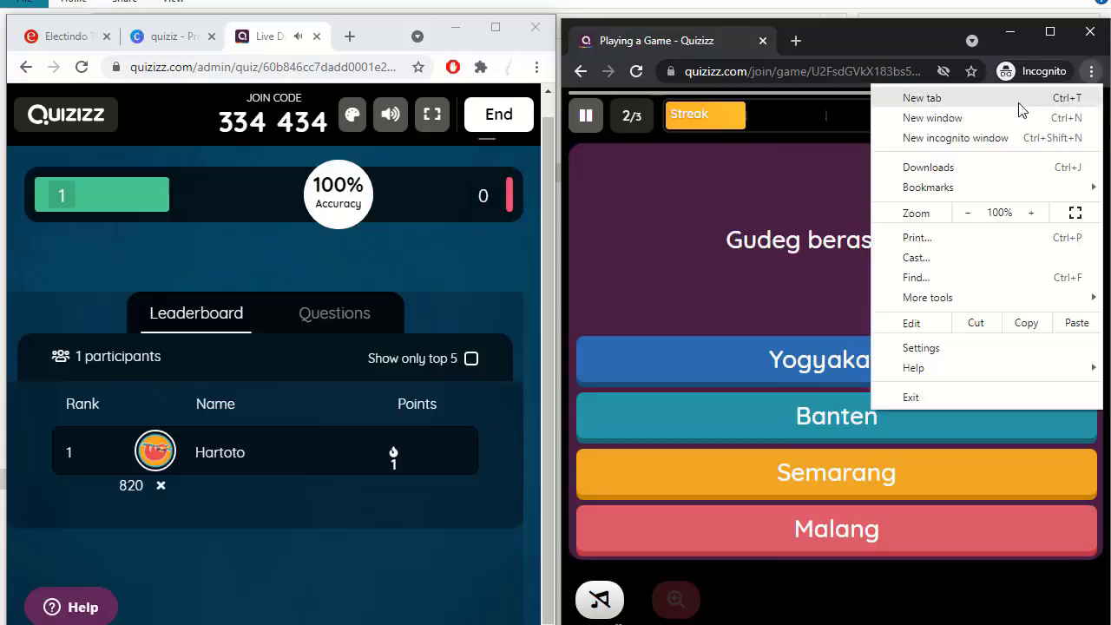
click(992, 141)
drag(859, 41, 1110, 78)
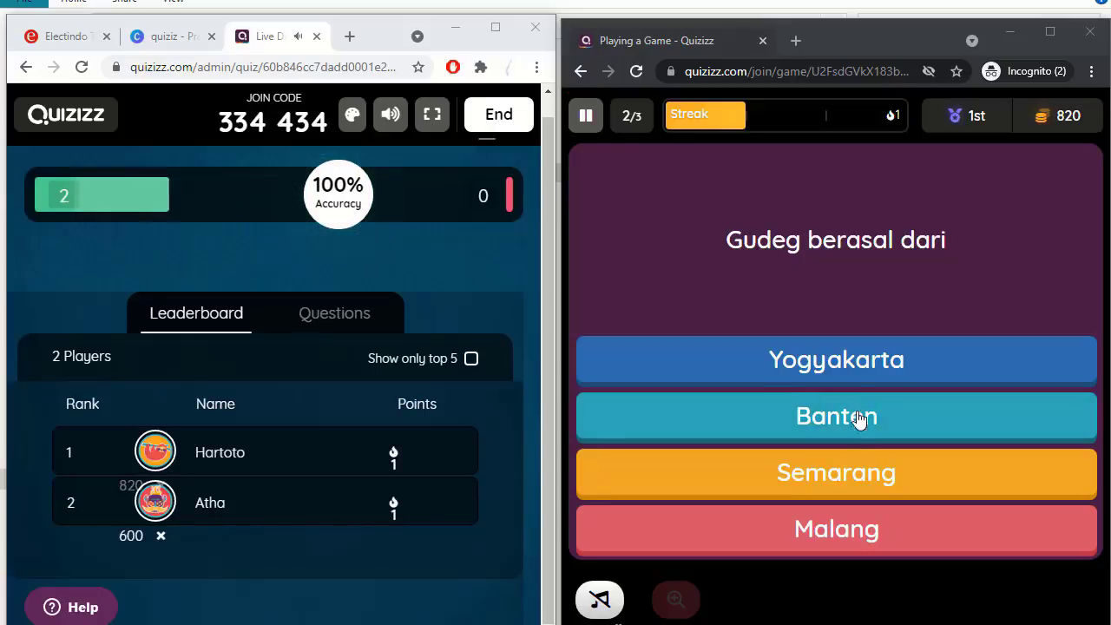
Answer the Gudeg question with Yogyakarta and the Ulee balang question with Palembang, correcting it to Aceh on the reattempt.
click(839, 372)
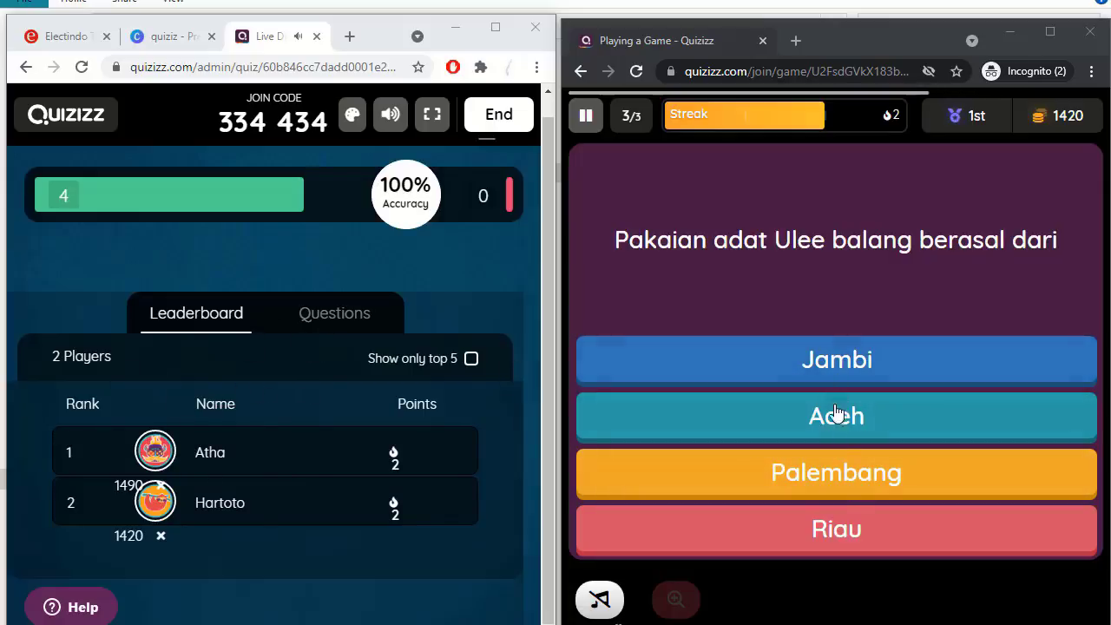
click(842, 484)
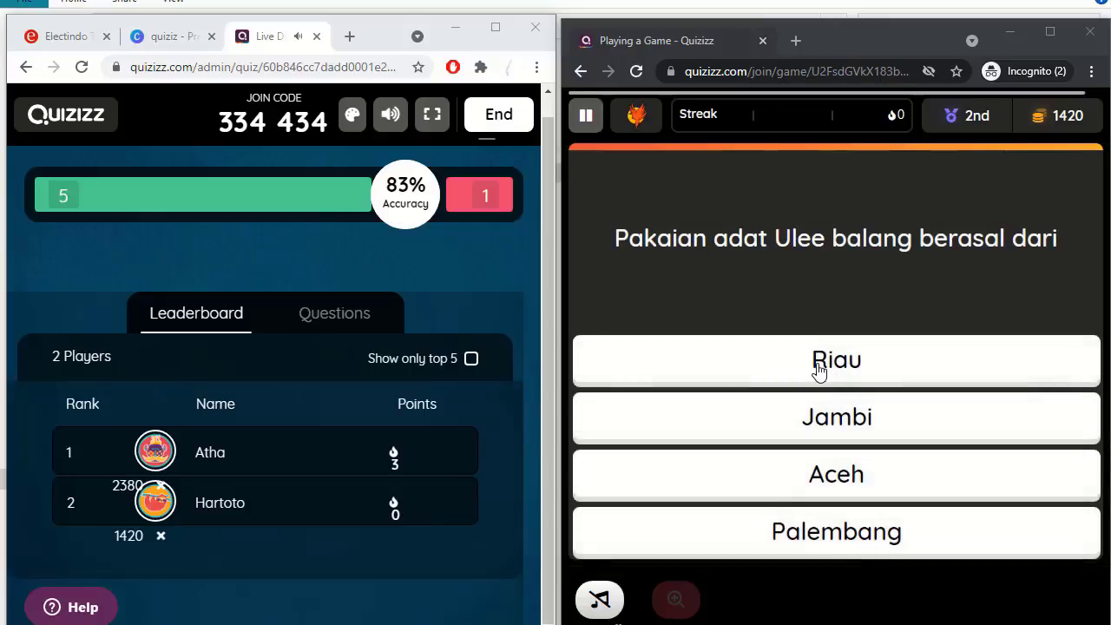
click(839, 476)
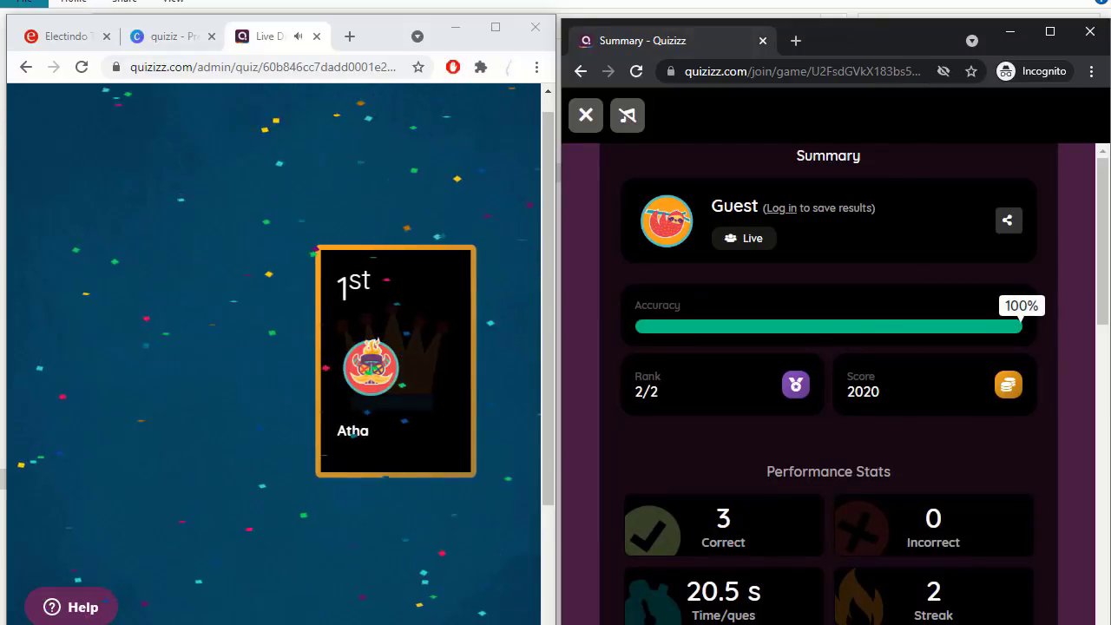
Close the participant window and maximize the host dashboard to view the participants' scores in the results overview.
click(1090, 33)
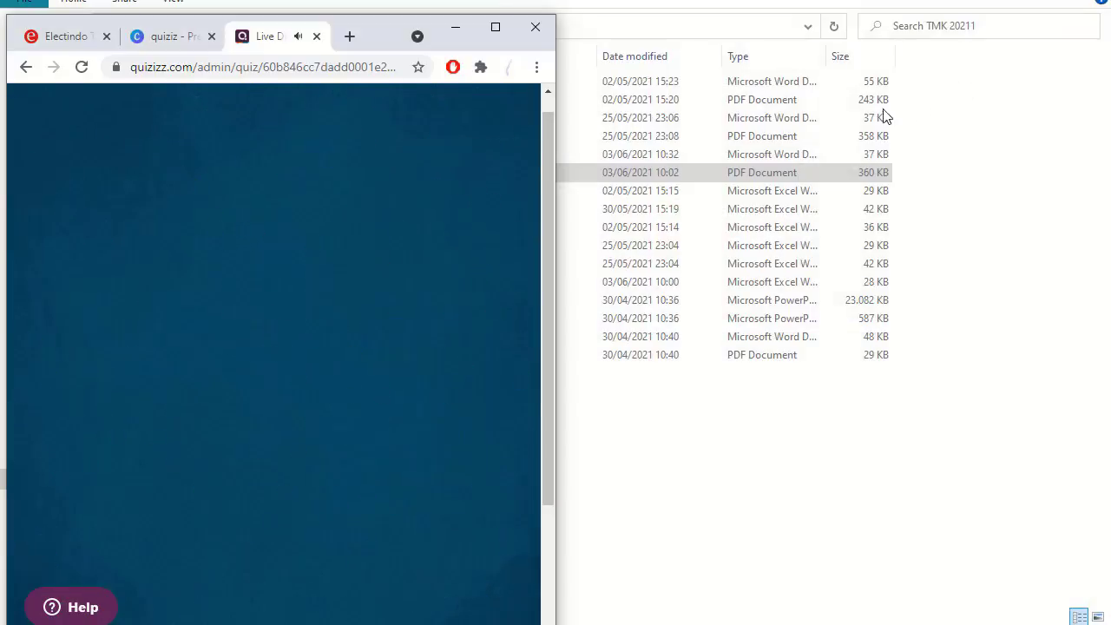
click(496, 28)
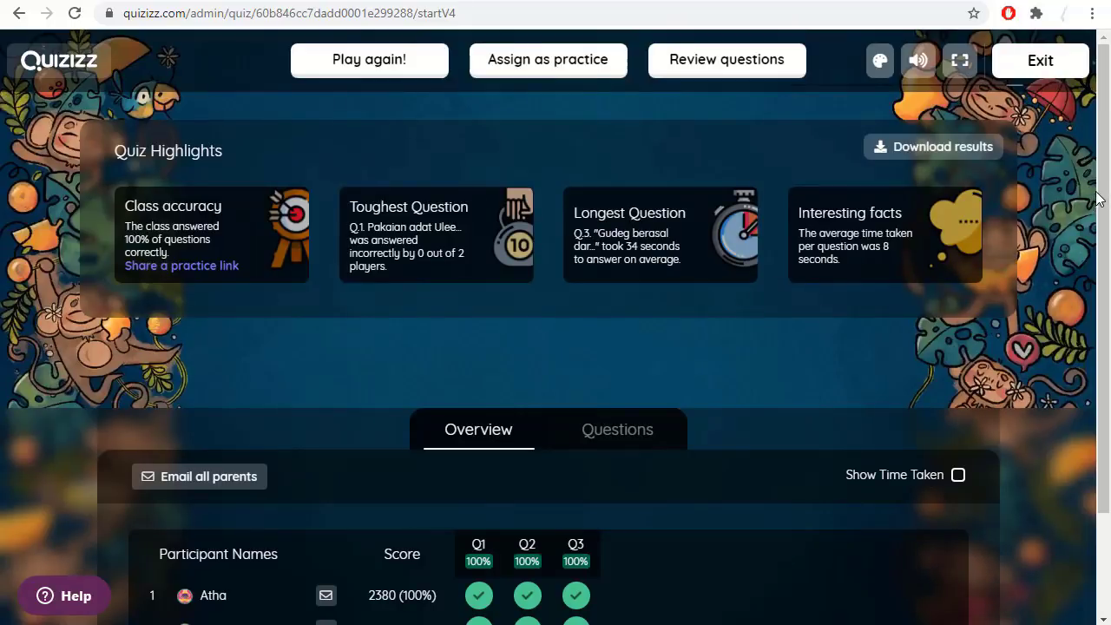
drag(1106, 188, 1106, 276)
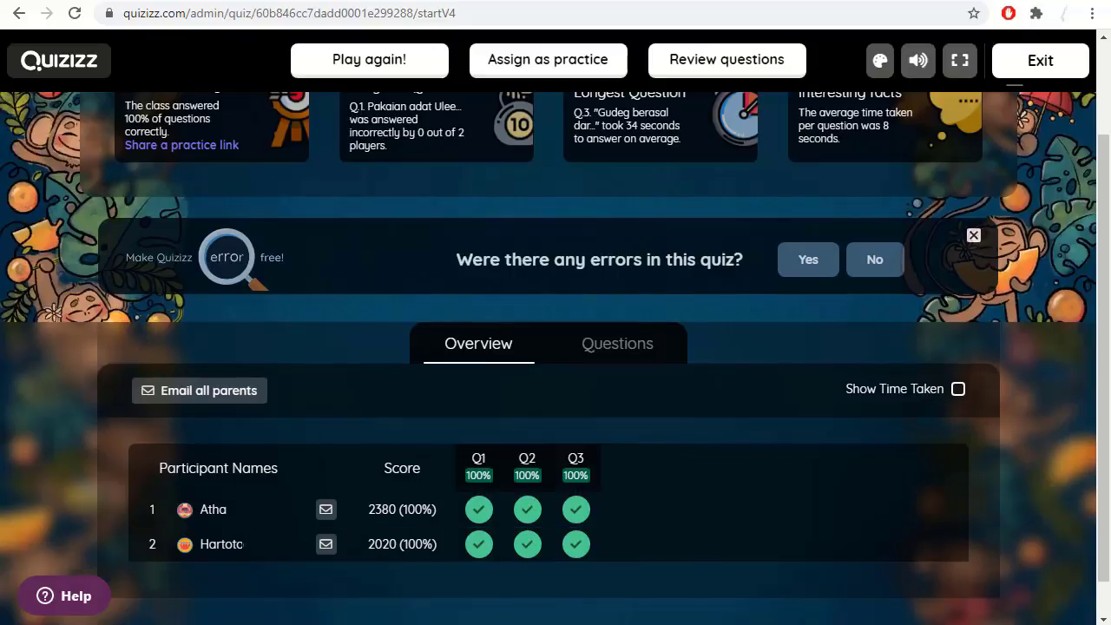
Review the accuracy and average time of each question in the quiz results.
click(625, 350)
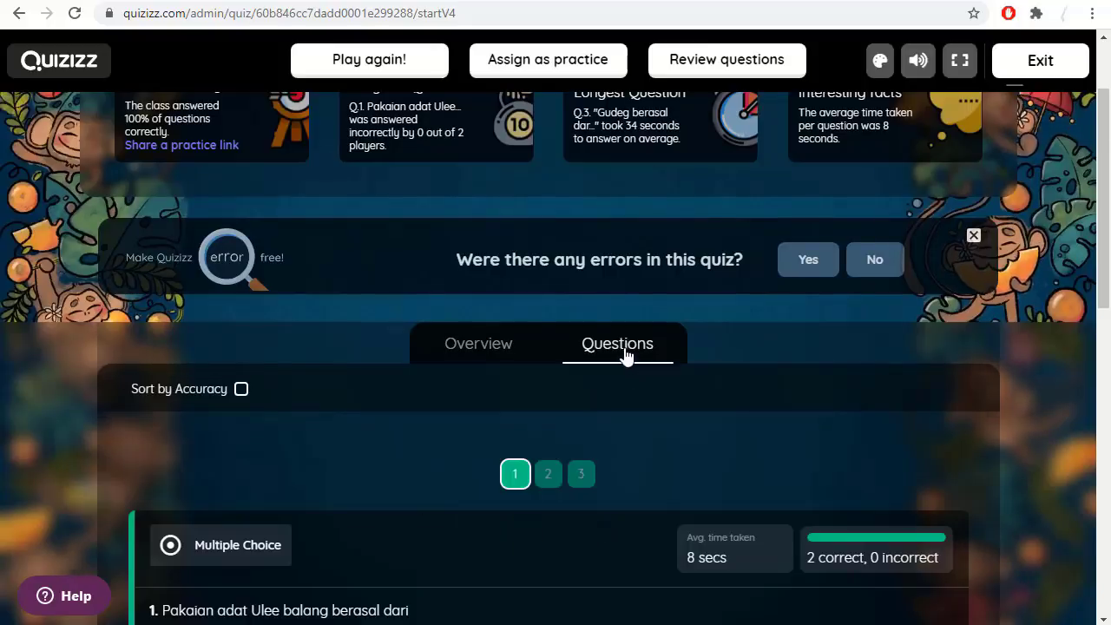
scroll(640, 380, down, 2)
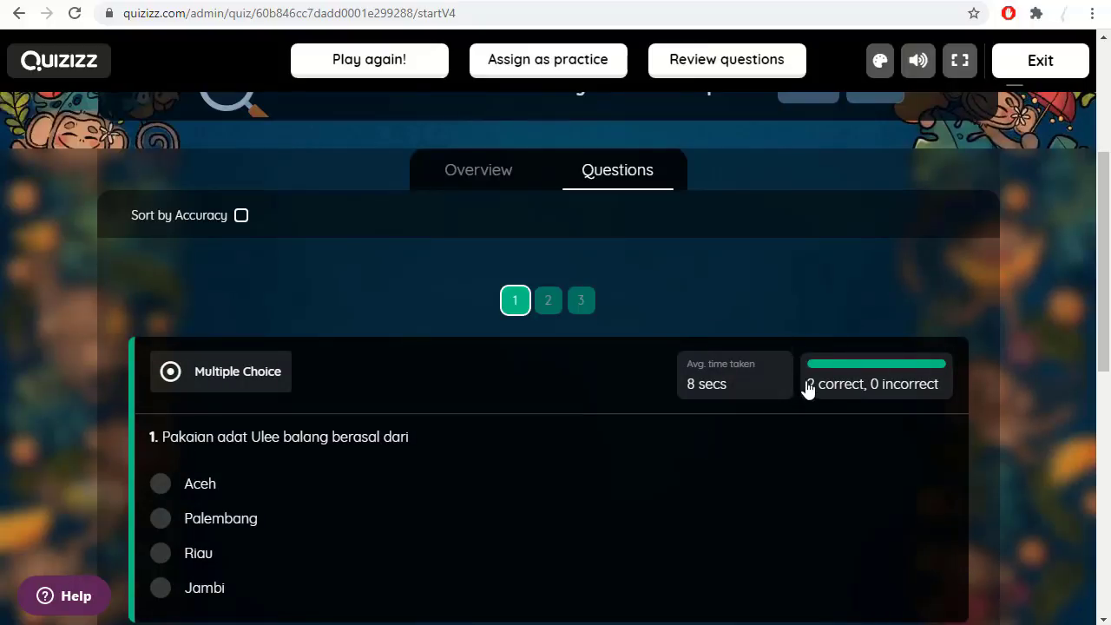
scroll(826, 400, down, 2)
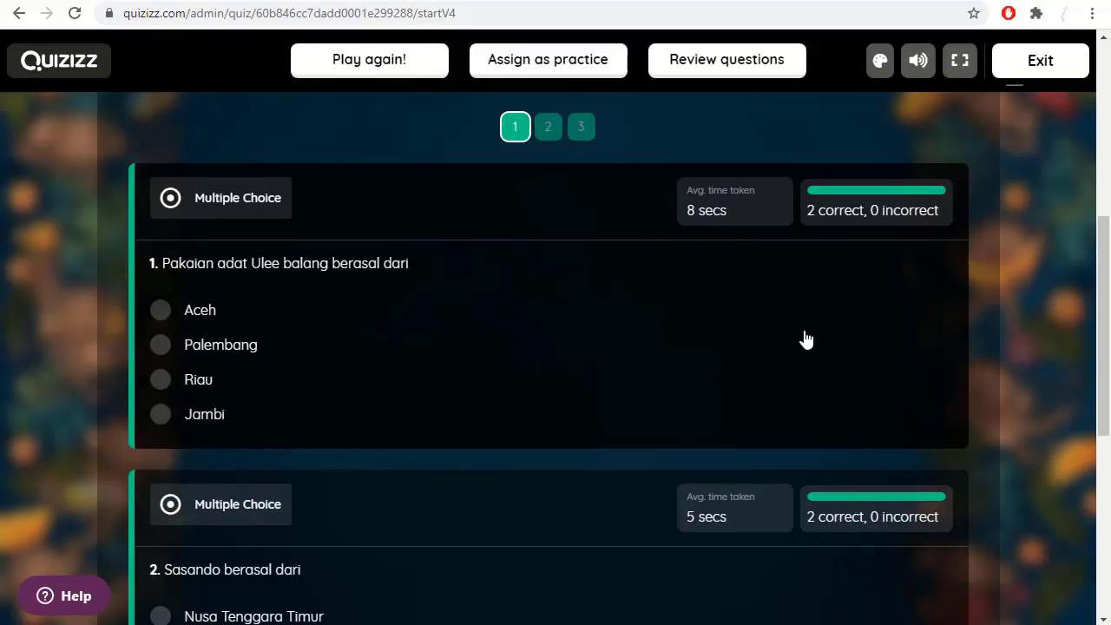
scroll(806, 339, down, 5)
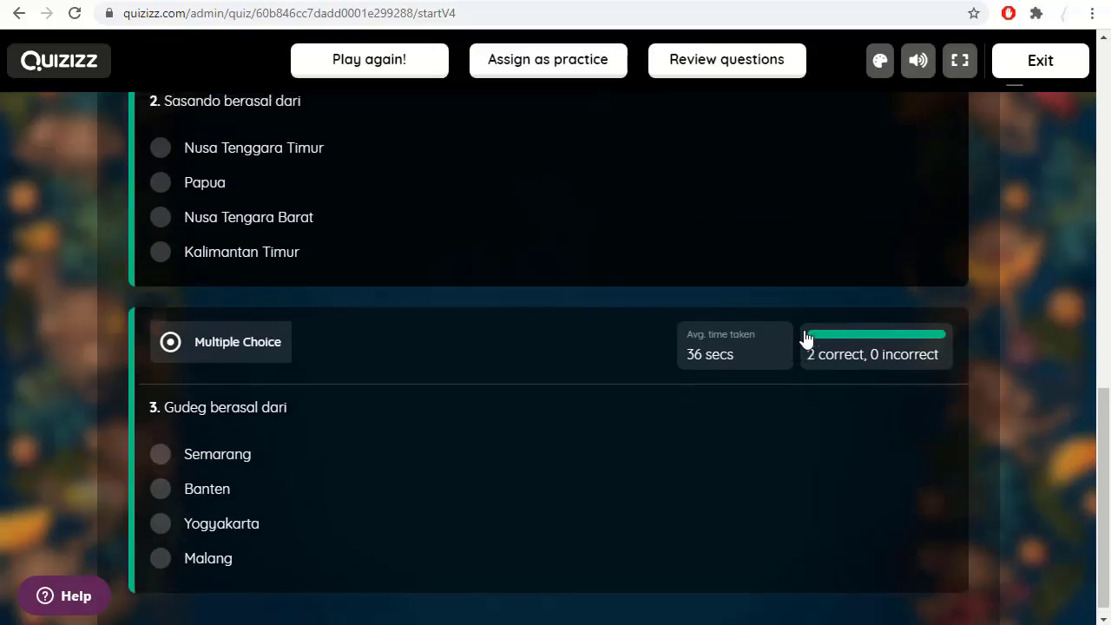
scroll(805, 338, up, 10)
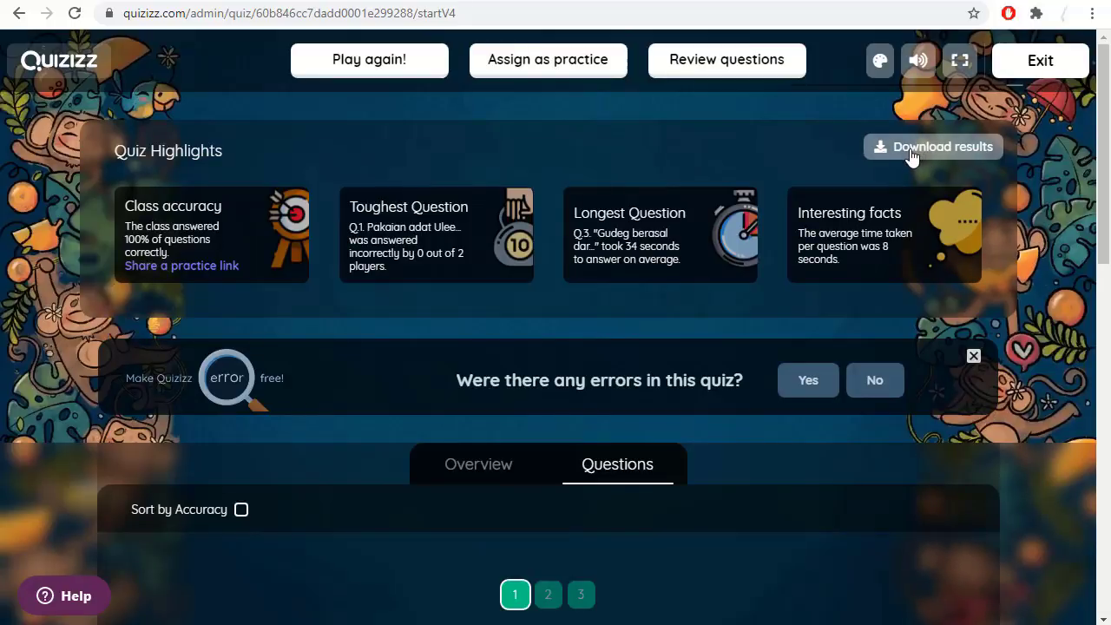
scroll(1048, 223, down, 5)
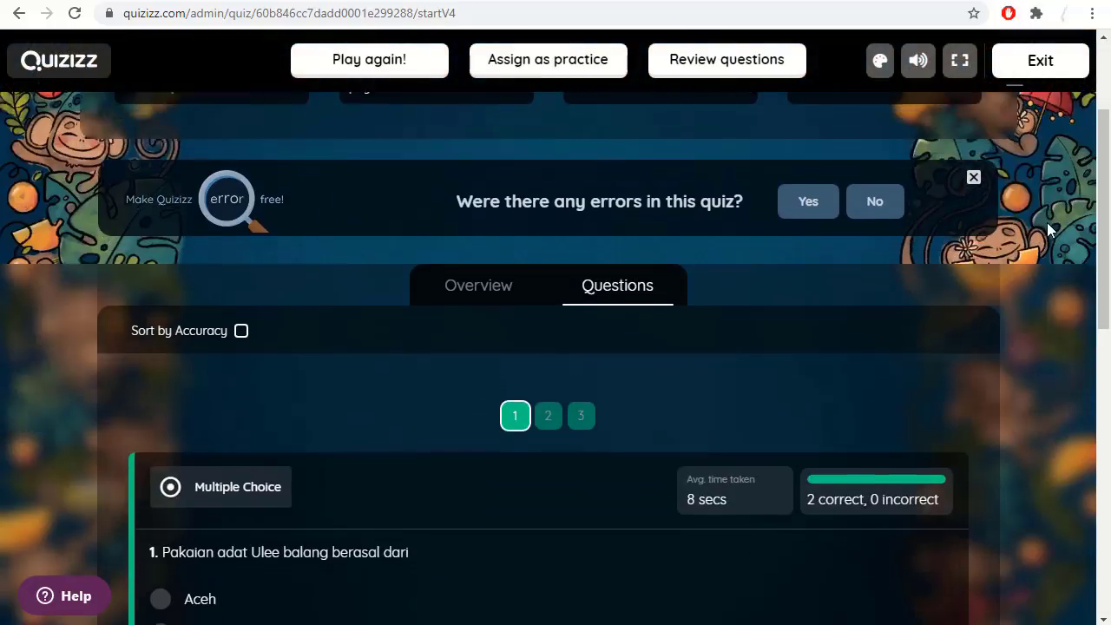
Download the quiz results and open the spreadsheet's Player Level sheet in a maximized Excel window.
scroll(1047, 222, up, 5)
click(966, 149)
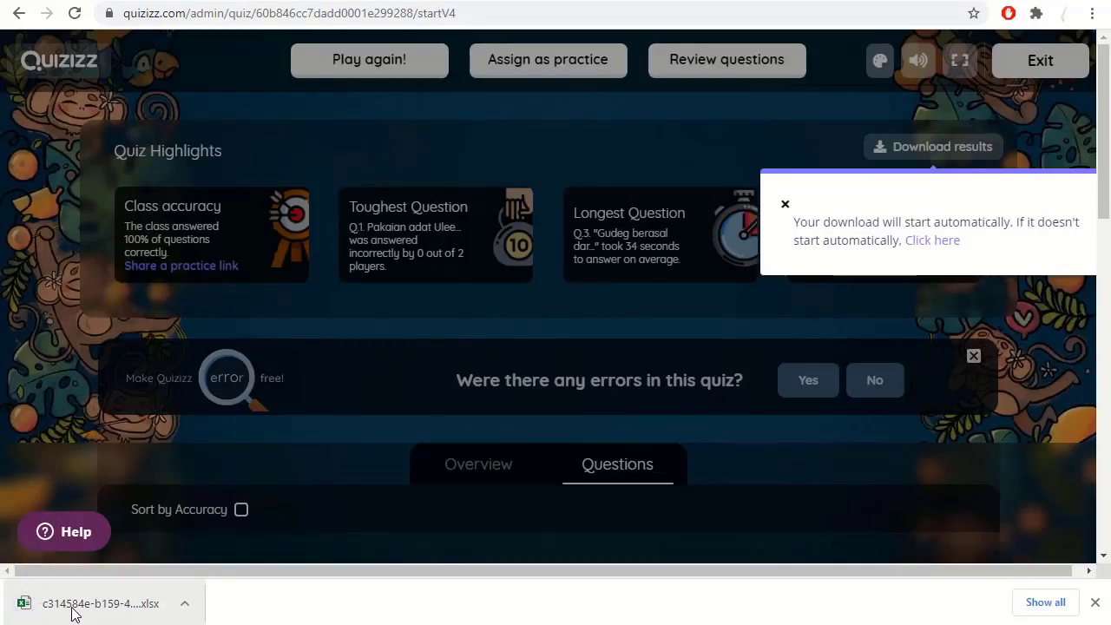
click(73, 613)
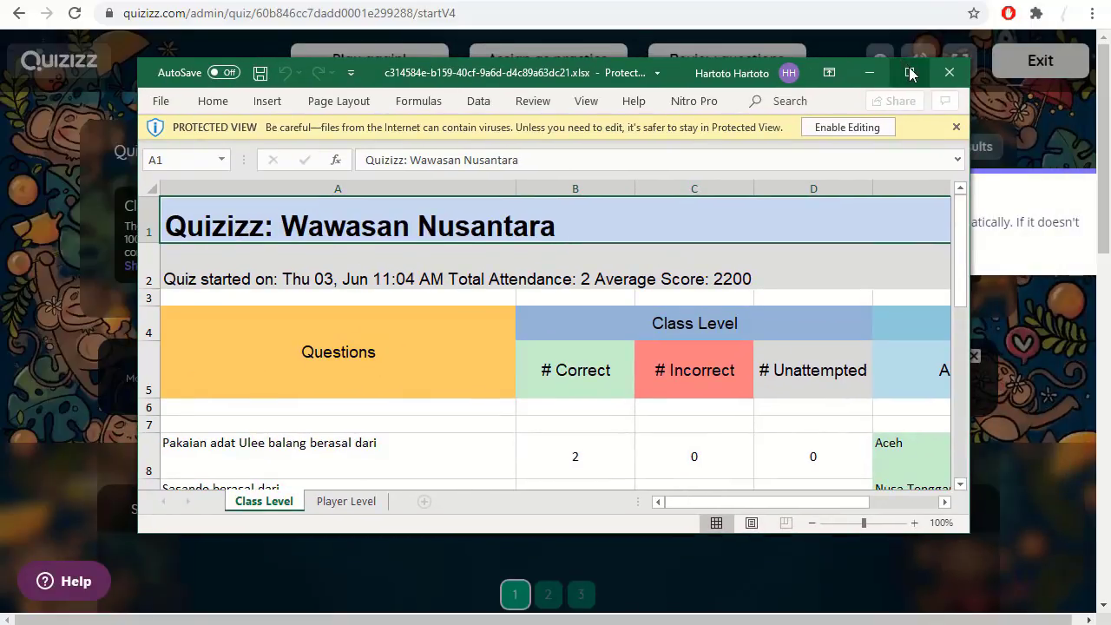
click(910, 73)
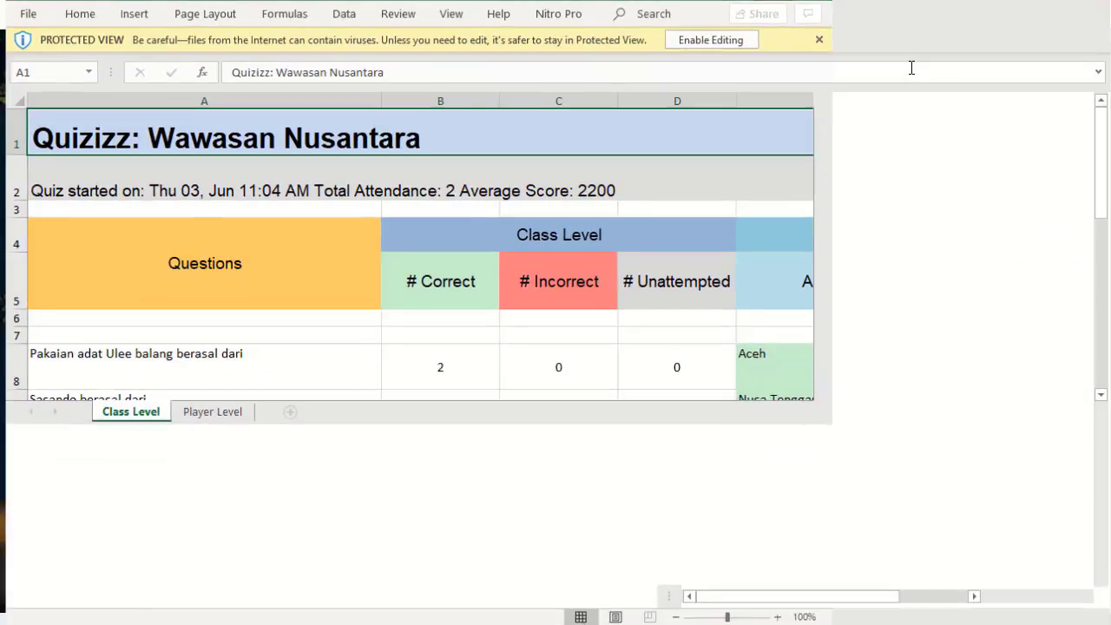
scroll(241, 392, down, 1)
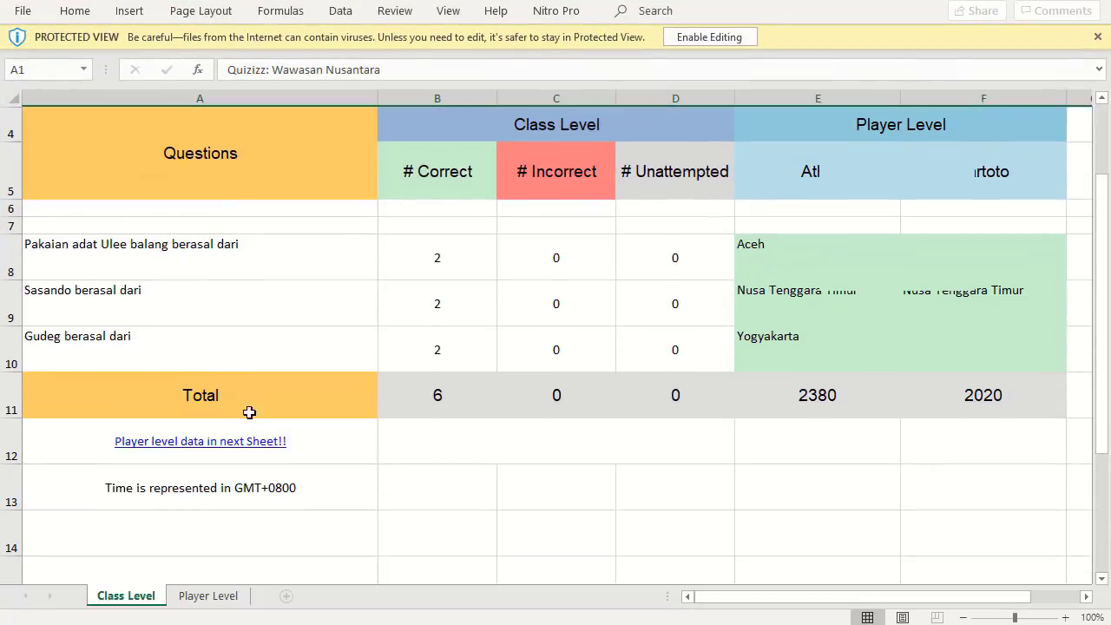
click(202, 596)
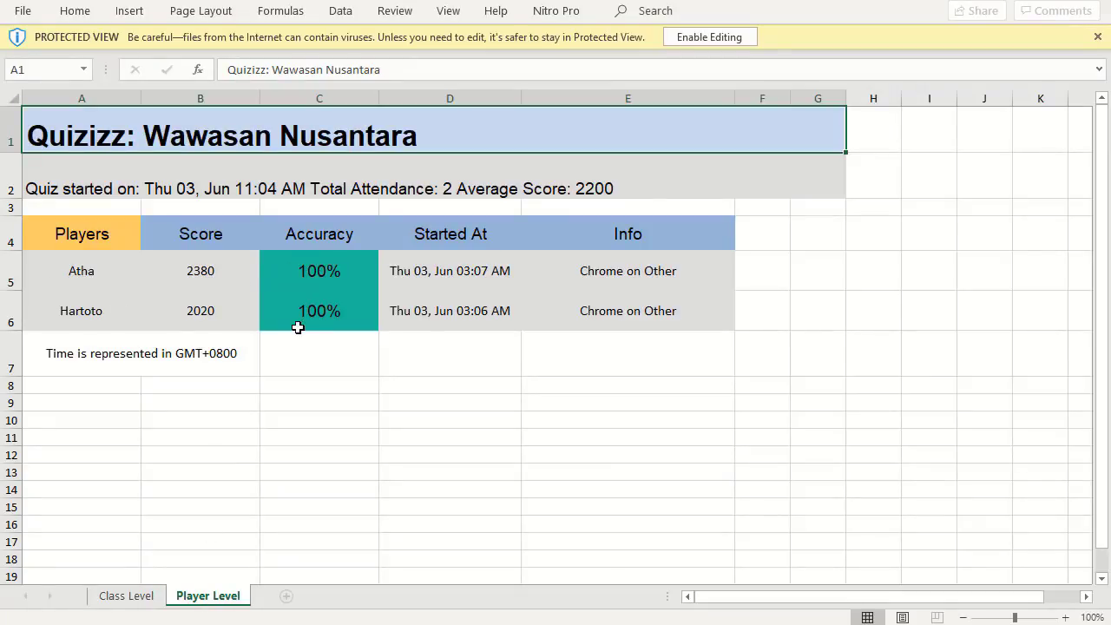
Switch back to the Quizizz results page, dismiss the download notice, and look over the quiz highlights and per-question results.
key(alt+Tab)
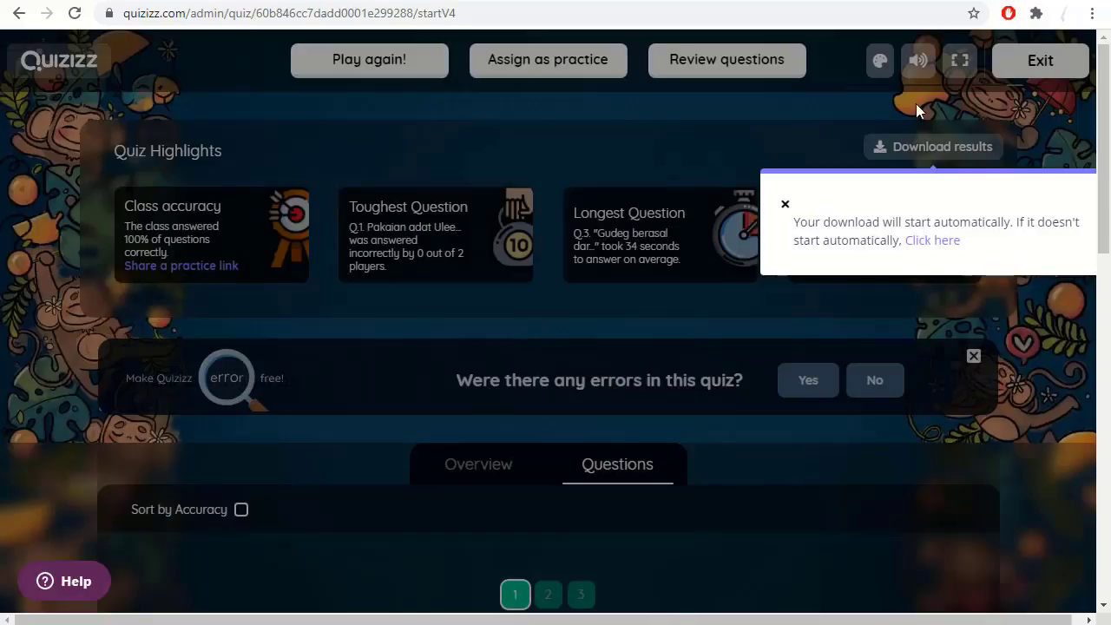
click(786, 205)
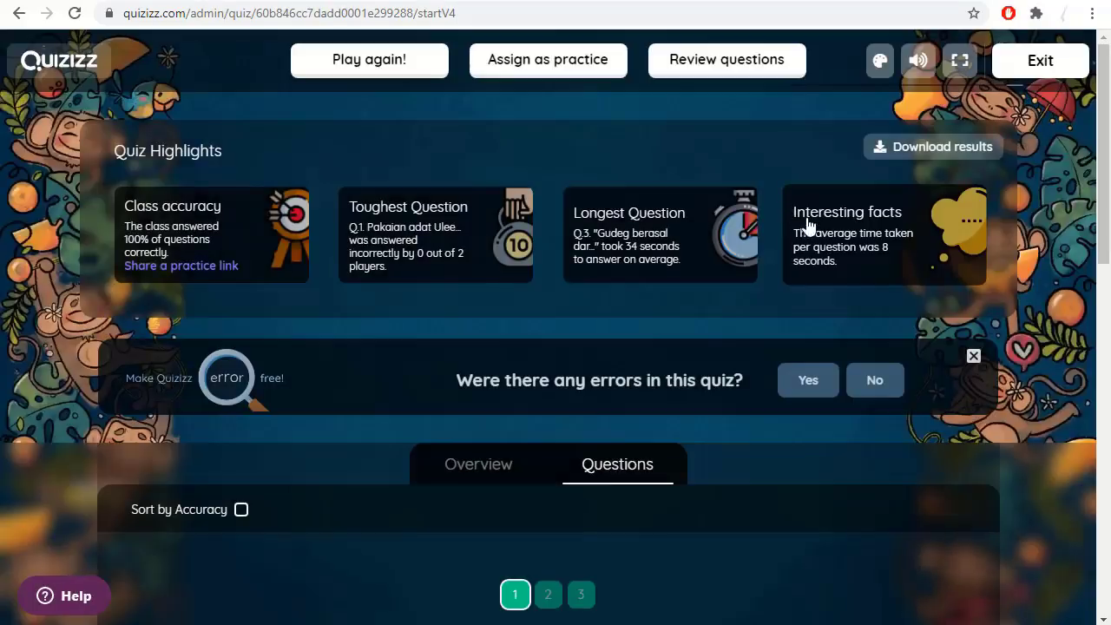
scroll(916, 291, down, 1)
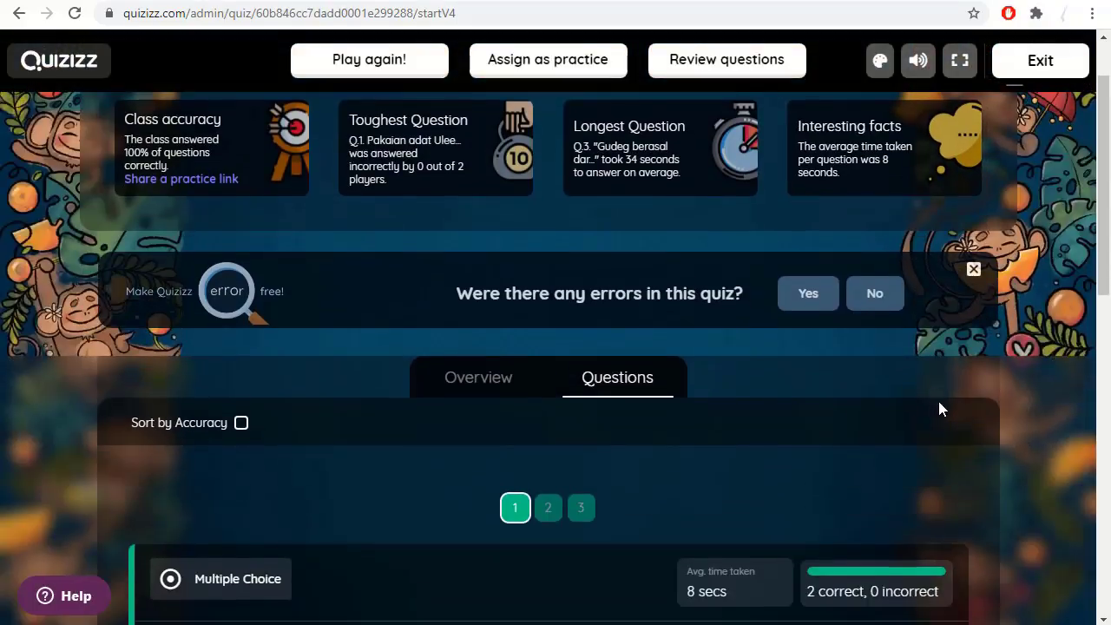
scroll(938, 399, up, 1)
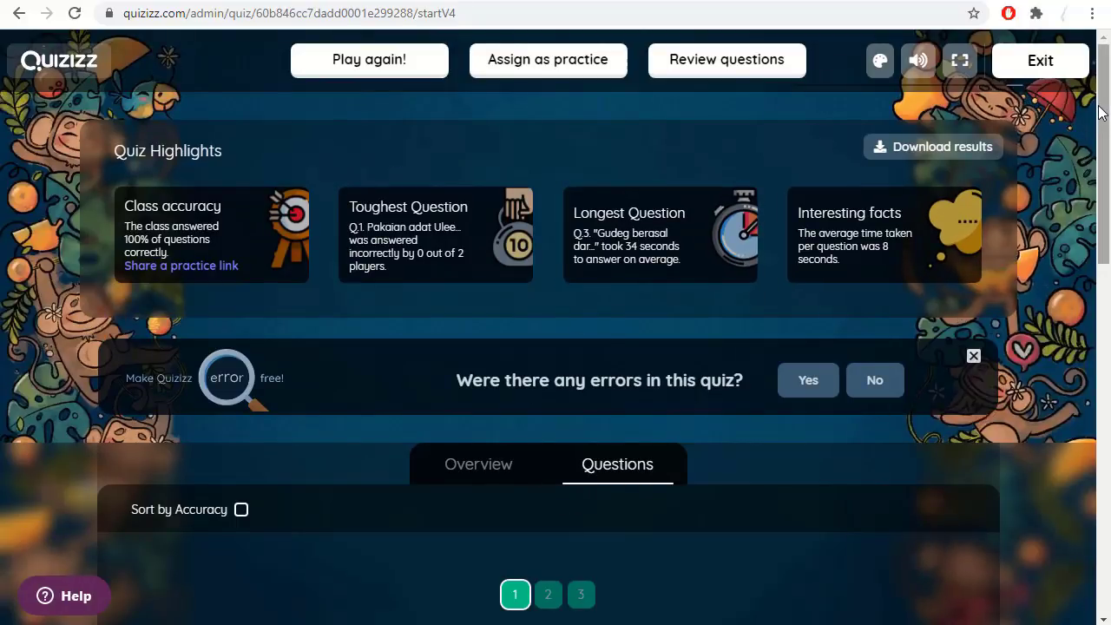
scroll(1093, 231, down, 2)
scroll(1093, 231, down, 10)
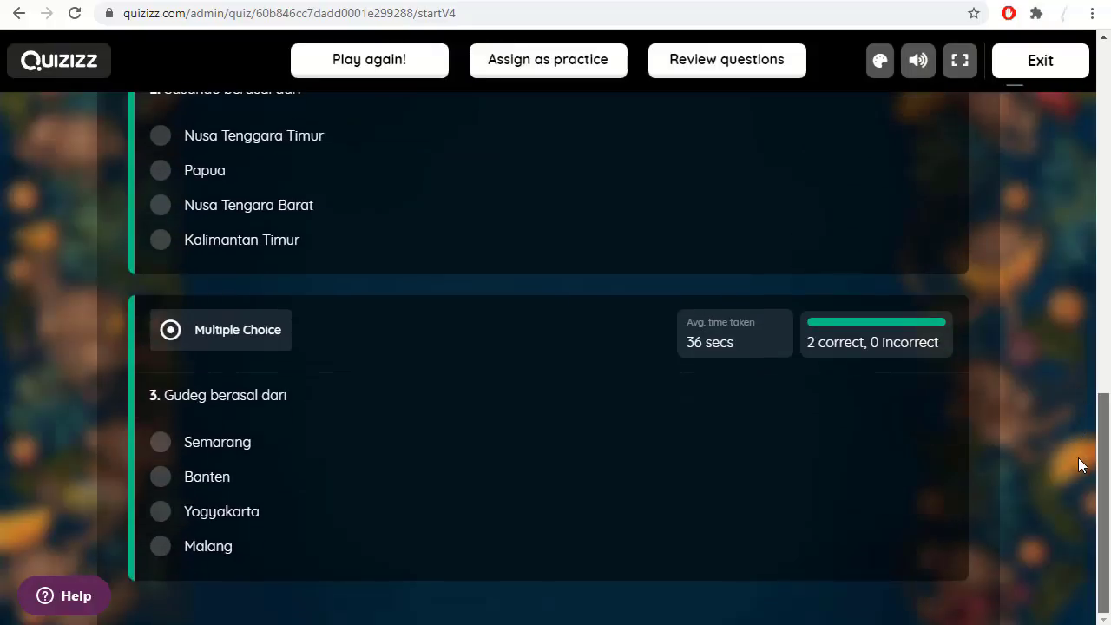
scroll(792, 317, up, 12)
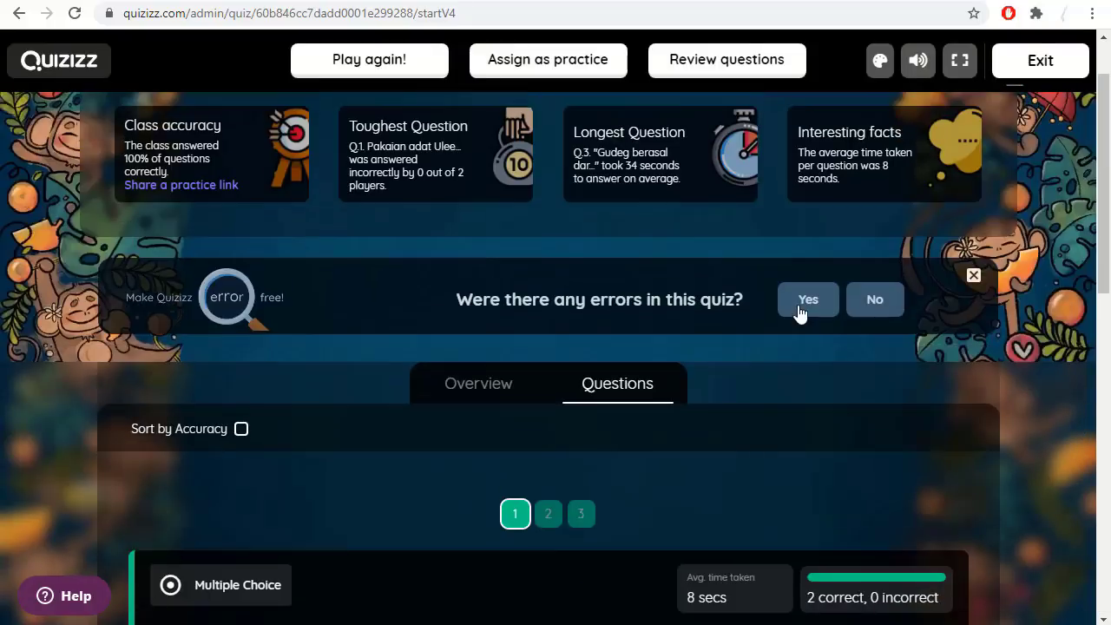